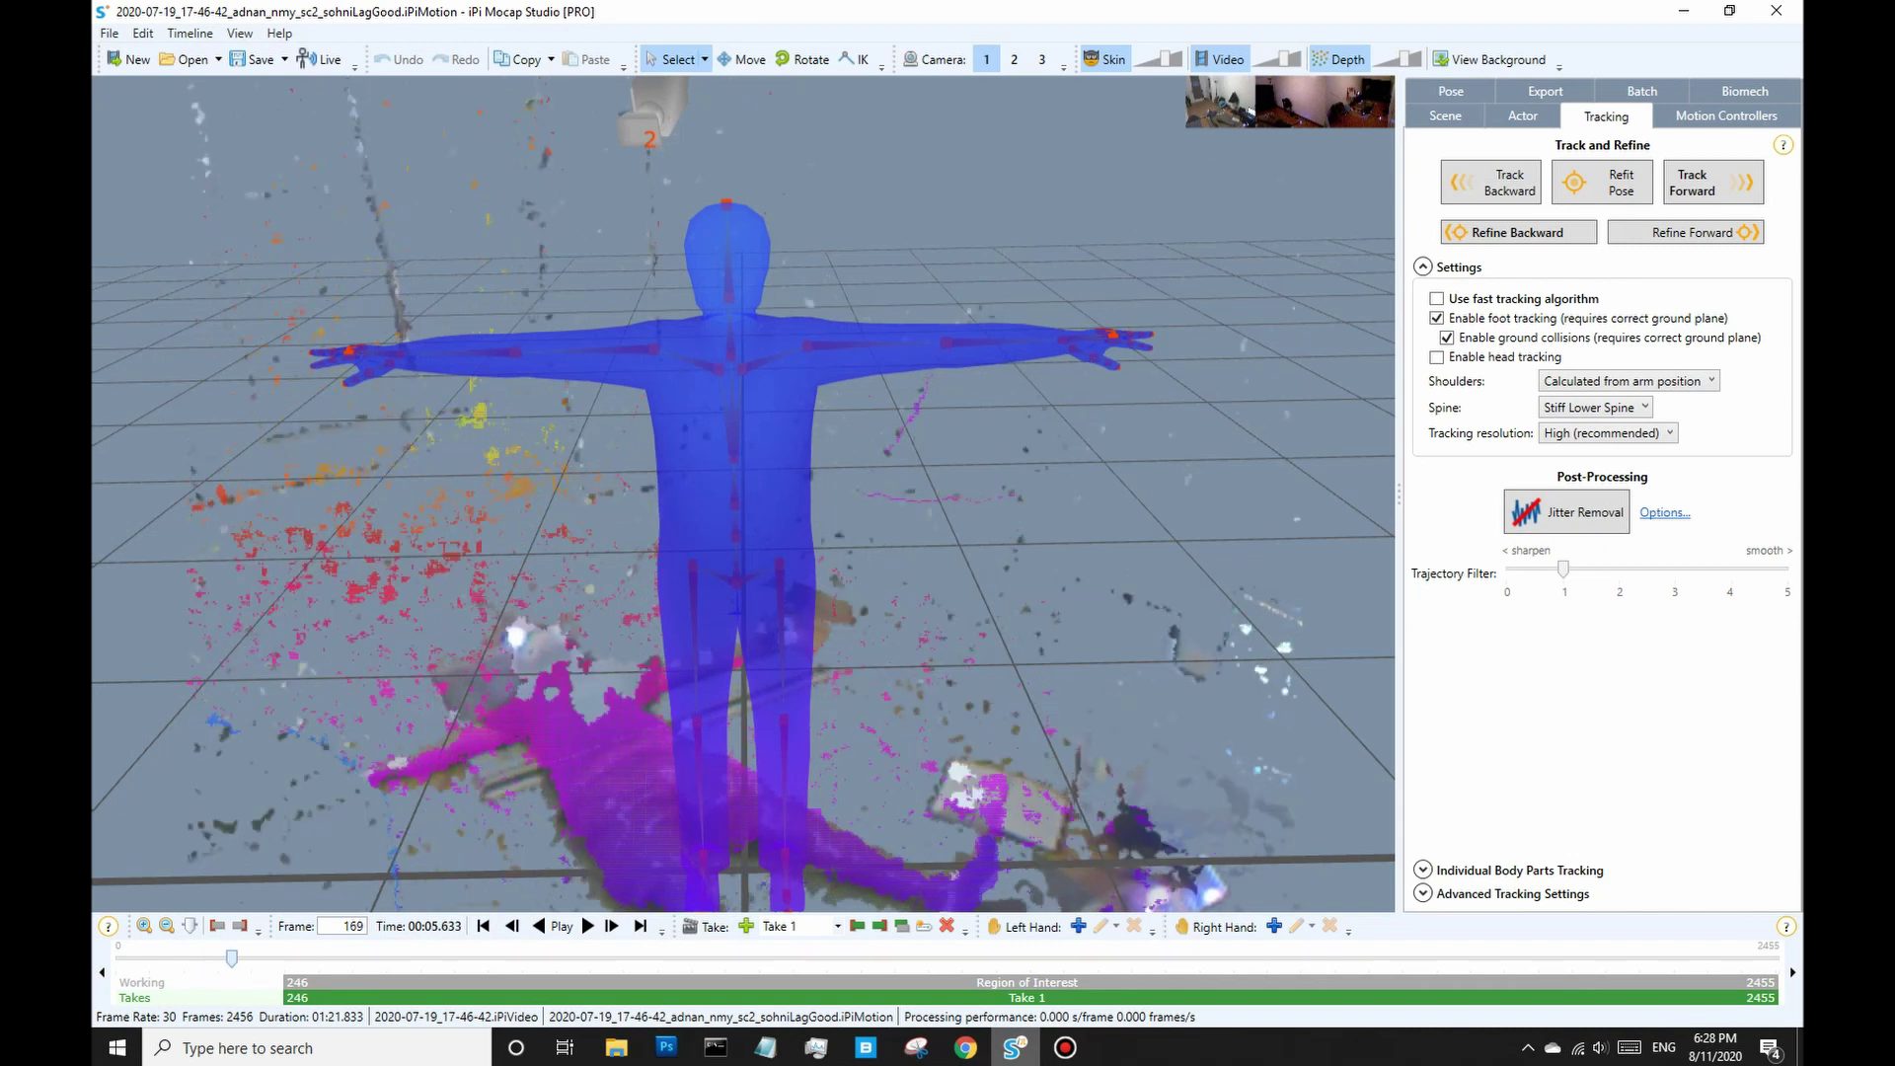
Scrub through the tracked take to check the actor's fit against the depth data, stopping at frame 1292.
left_click_drag(214, 958, 210, 958)
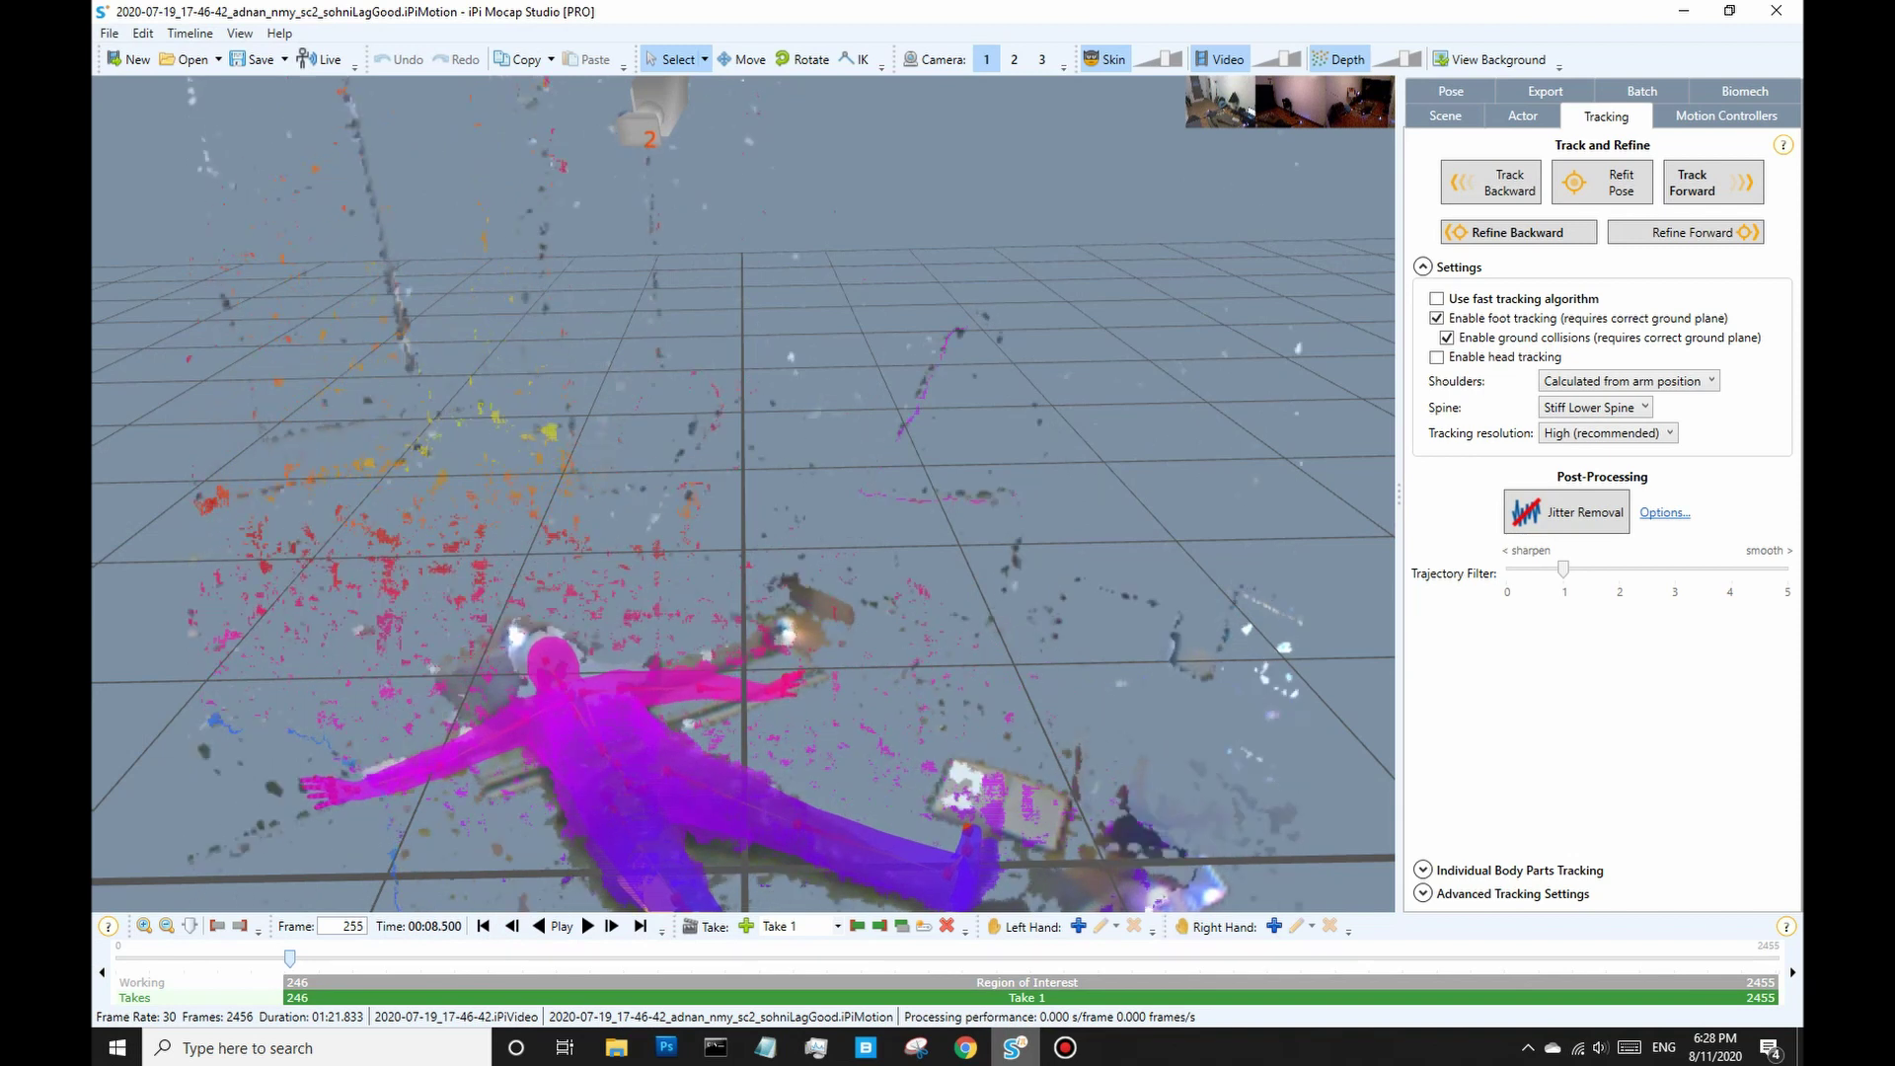
left_click_drag(295, 958, 290, 959)
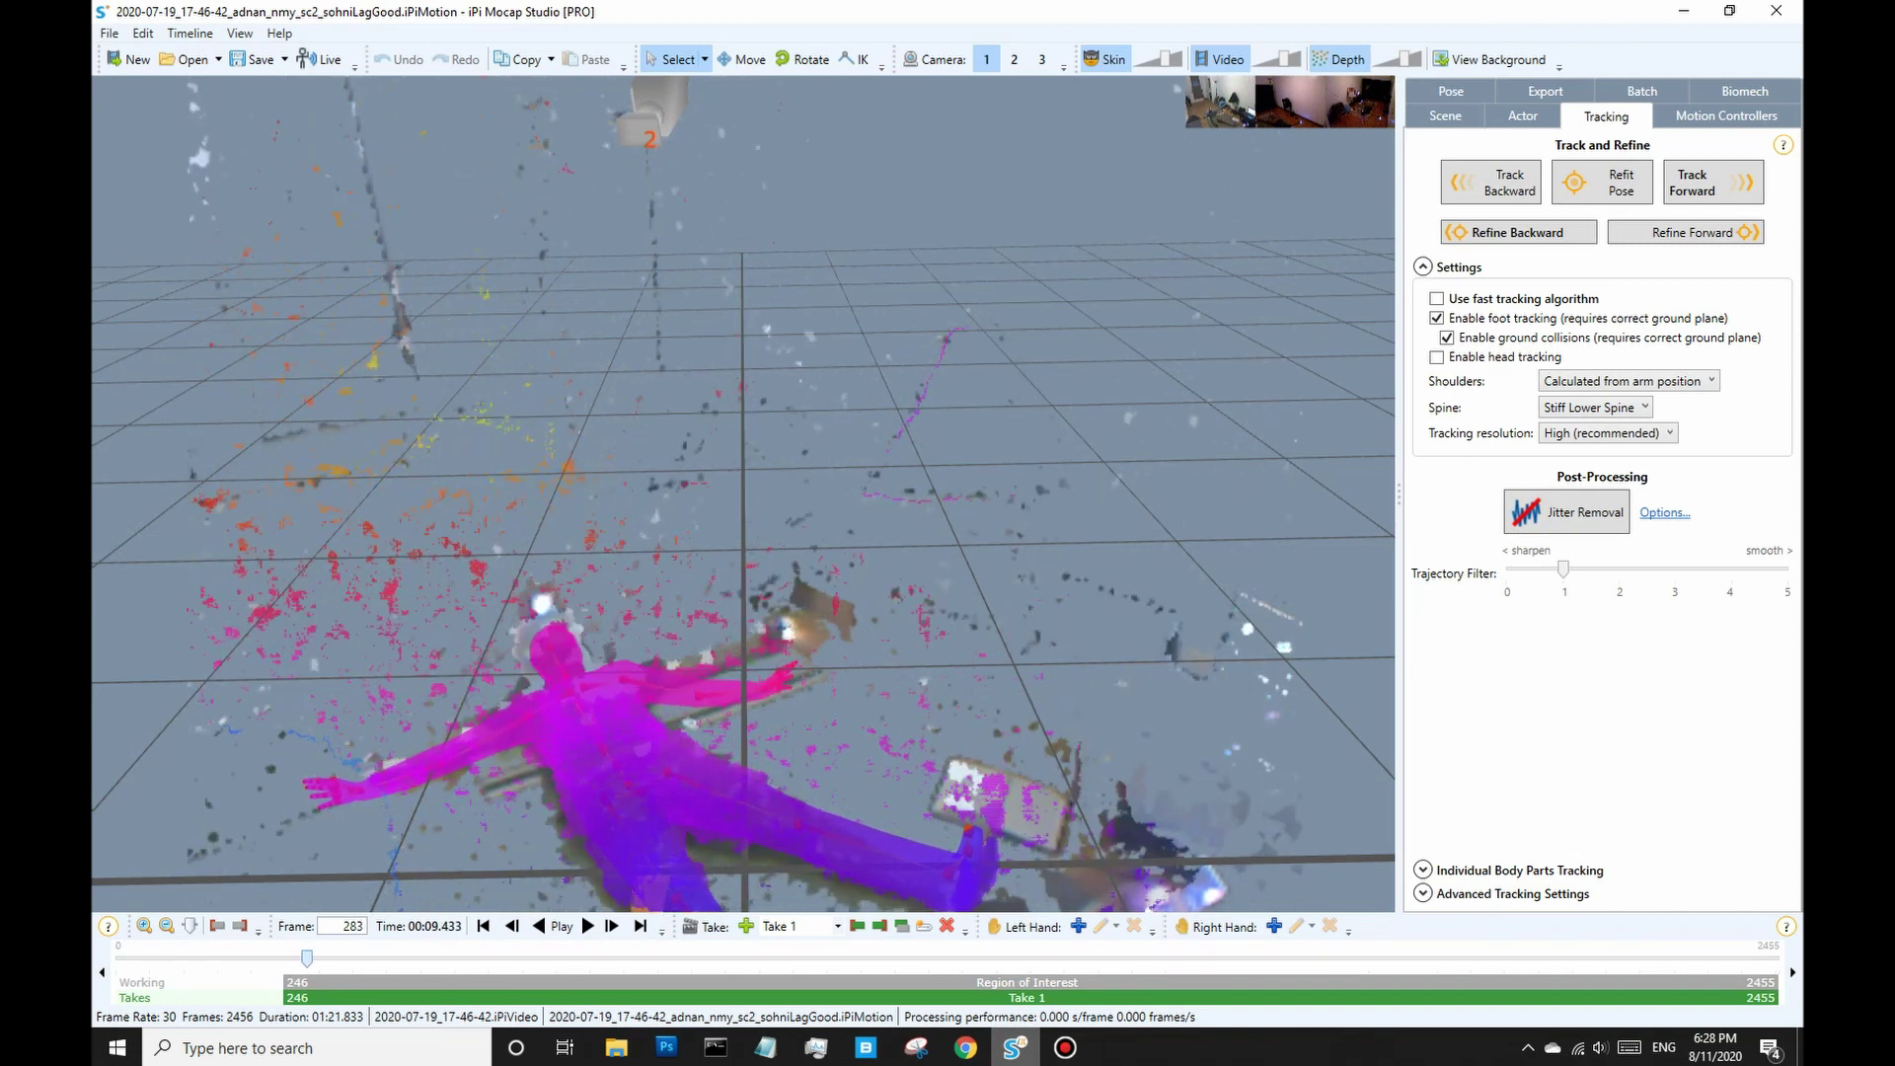
left_click_drag(342, 959, 285, 958)
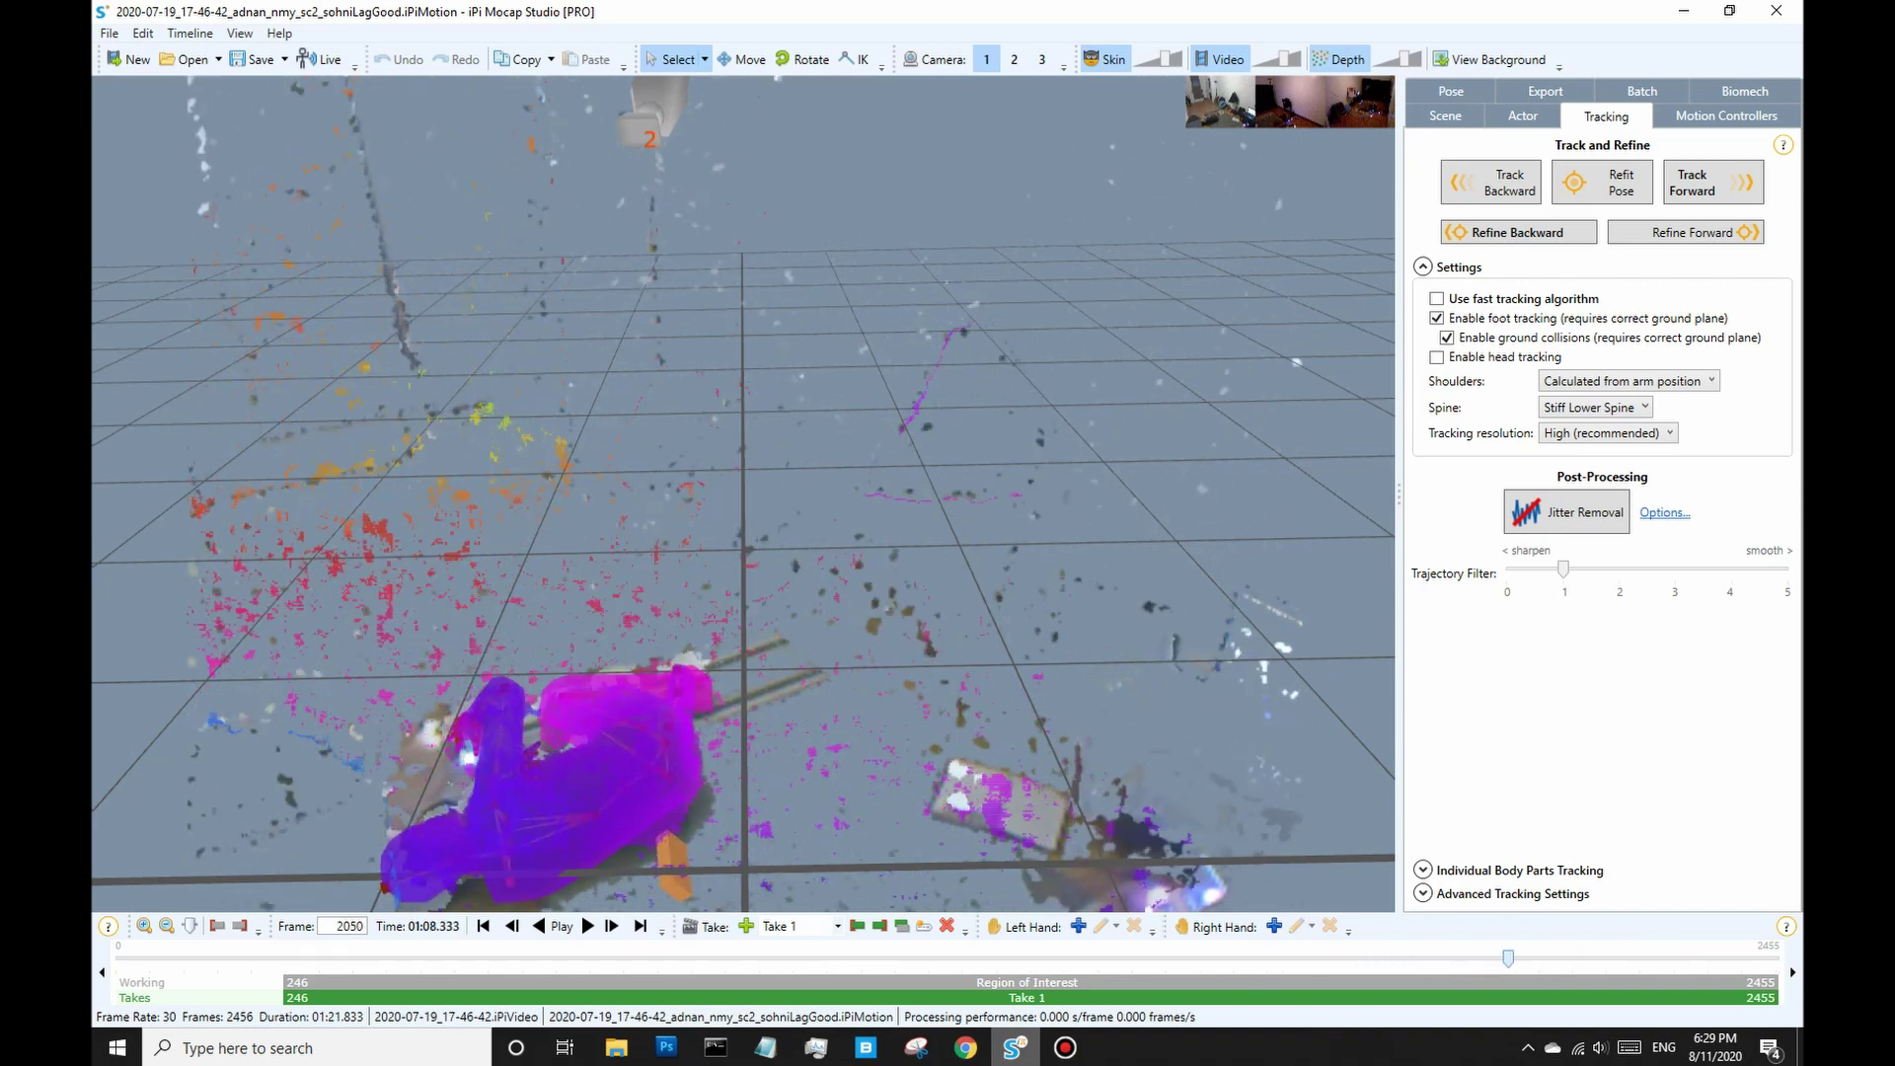
left_click_drag(1606, 959, 994, 958)
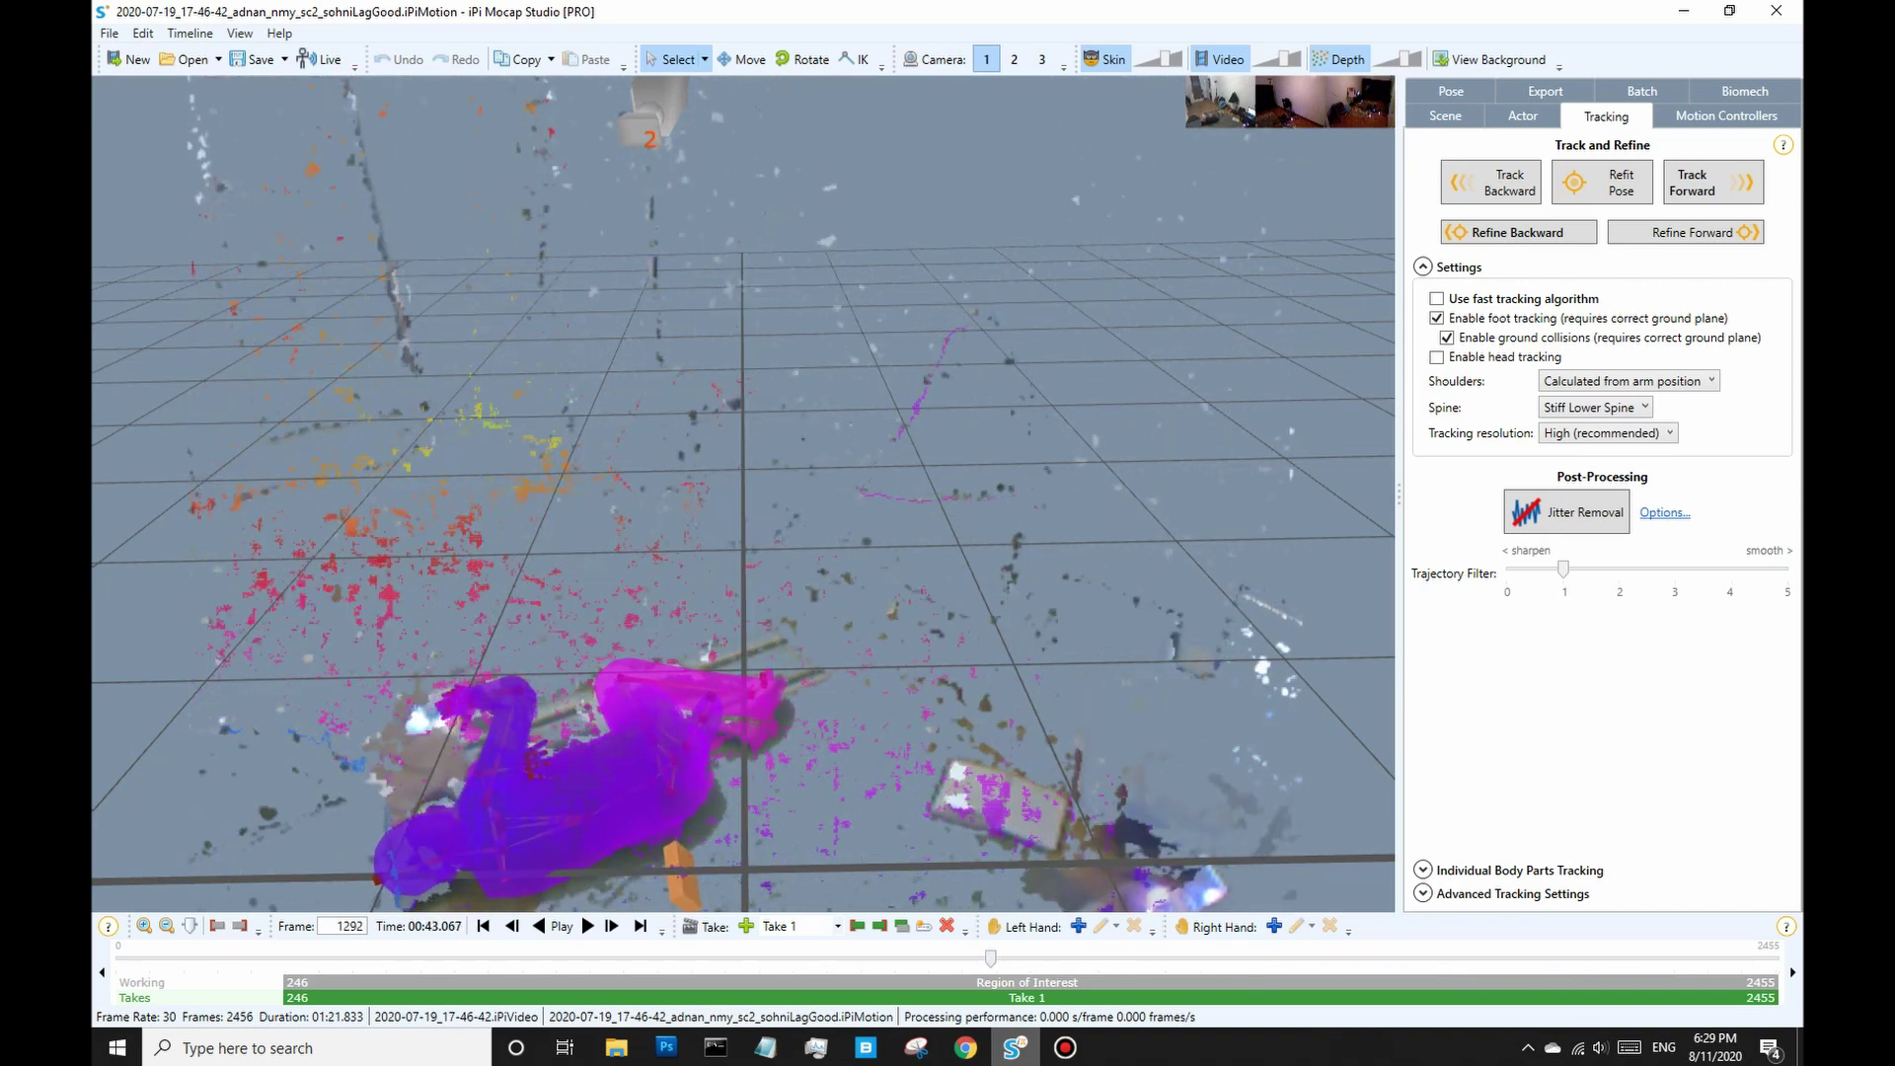
Inspect the tracked pose at frame 1292 through cameras 2 and 3 and return to camera 1.
left_click(1013, 59)
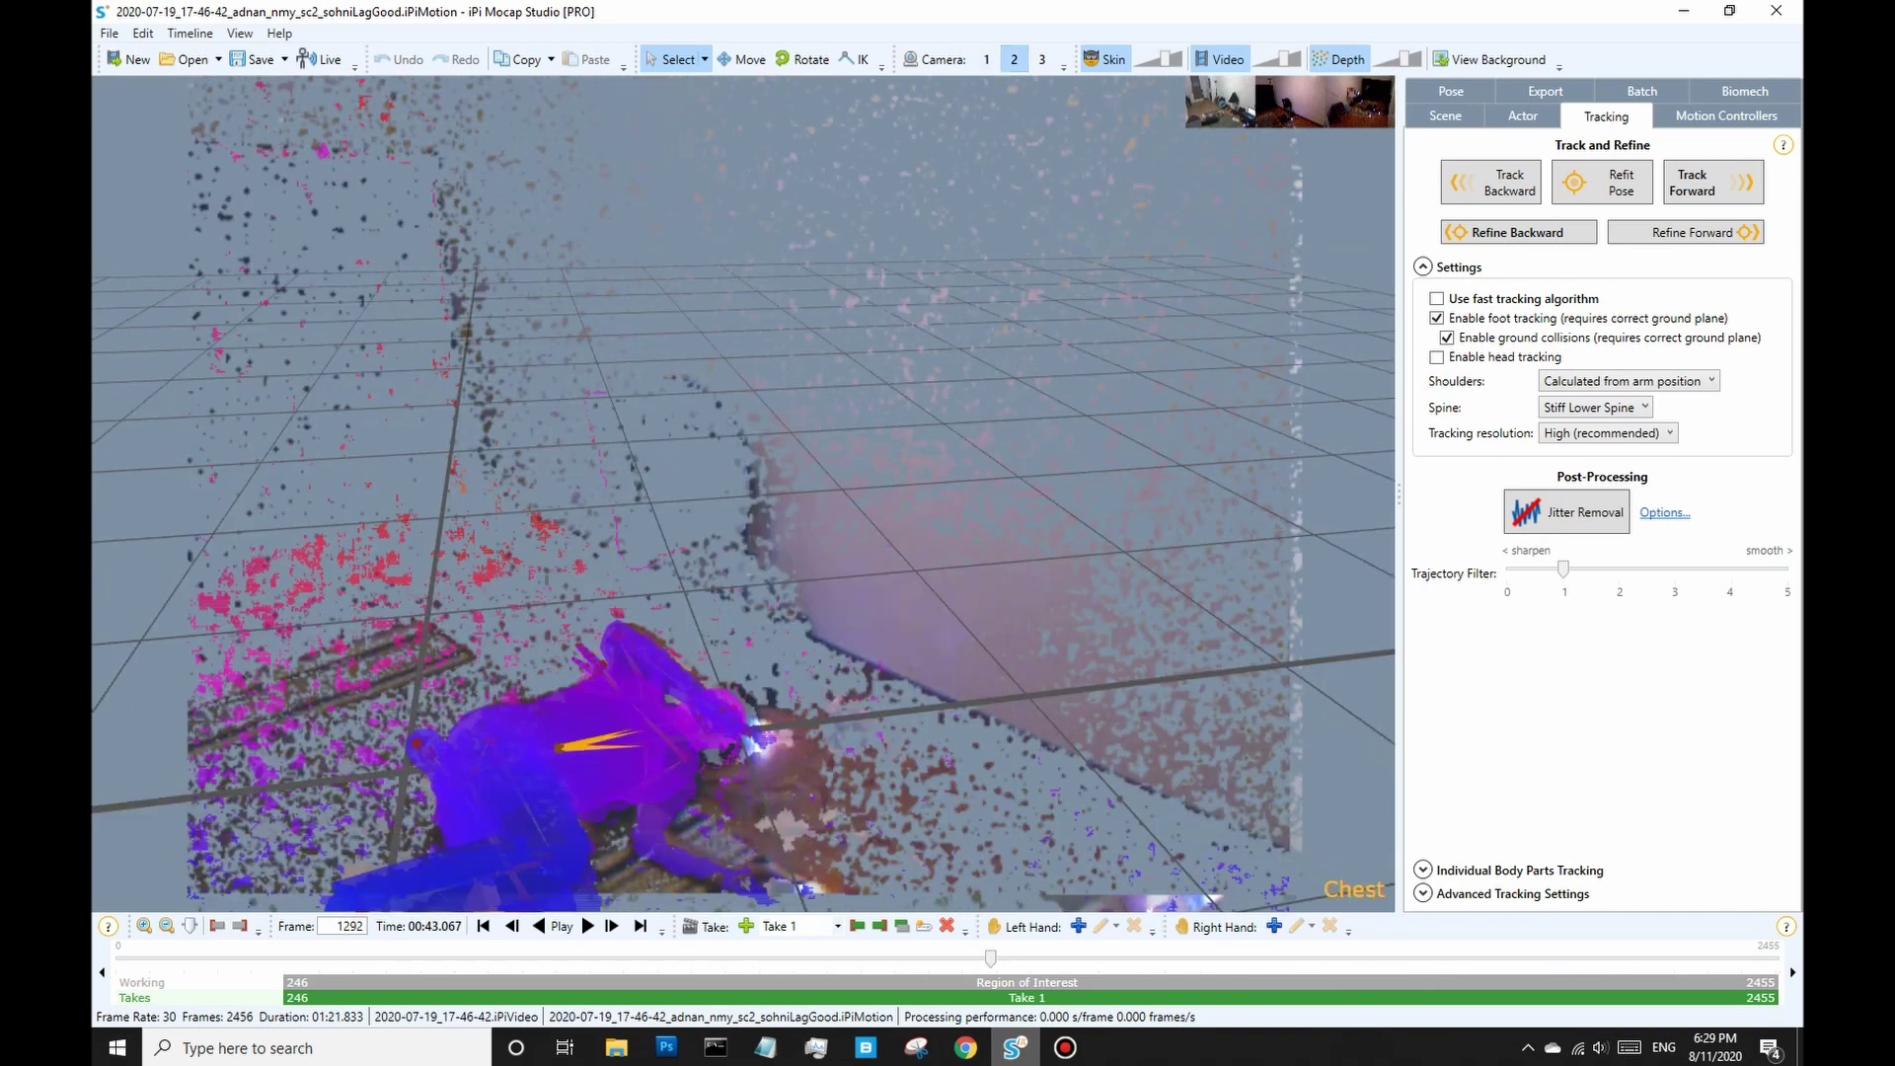
key("3")
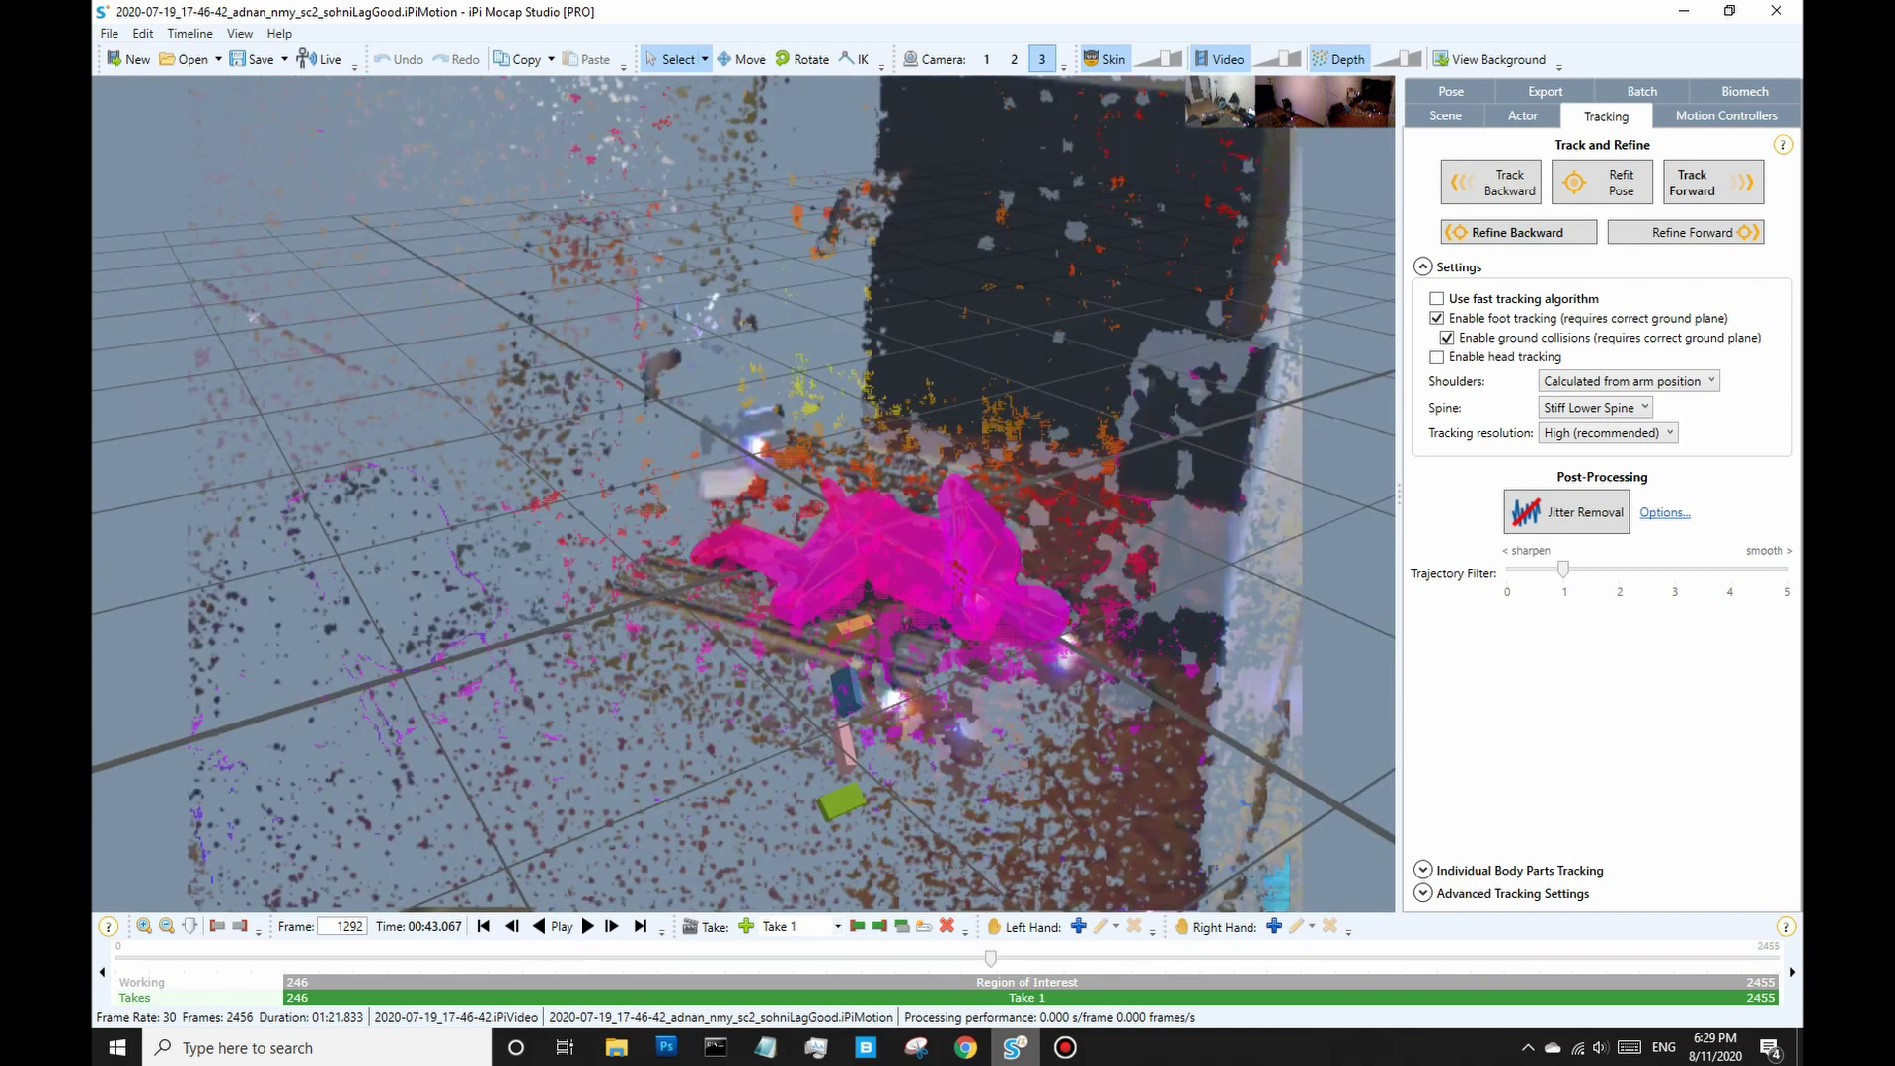
key("1")
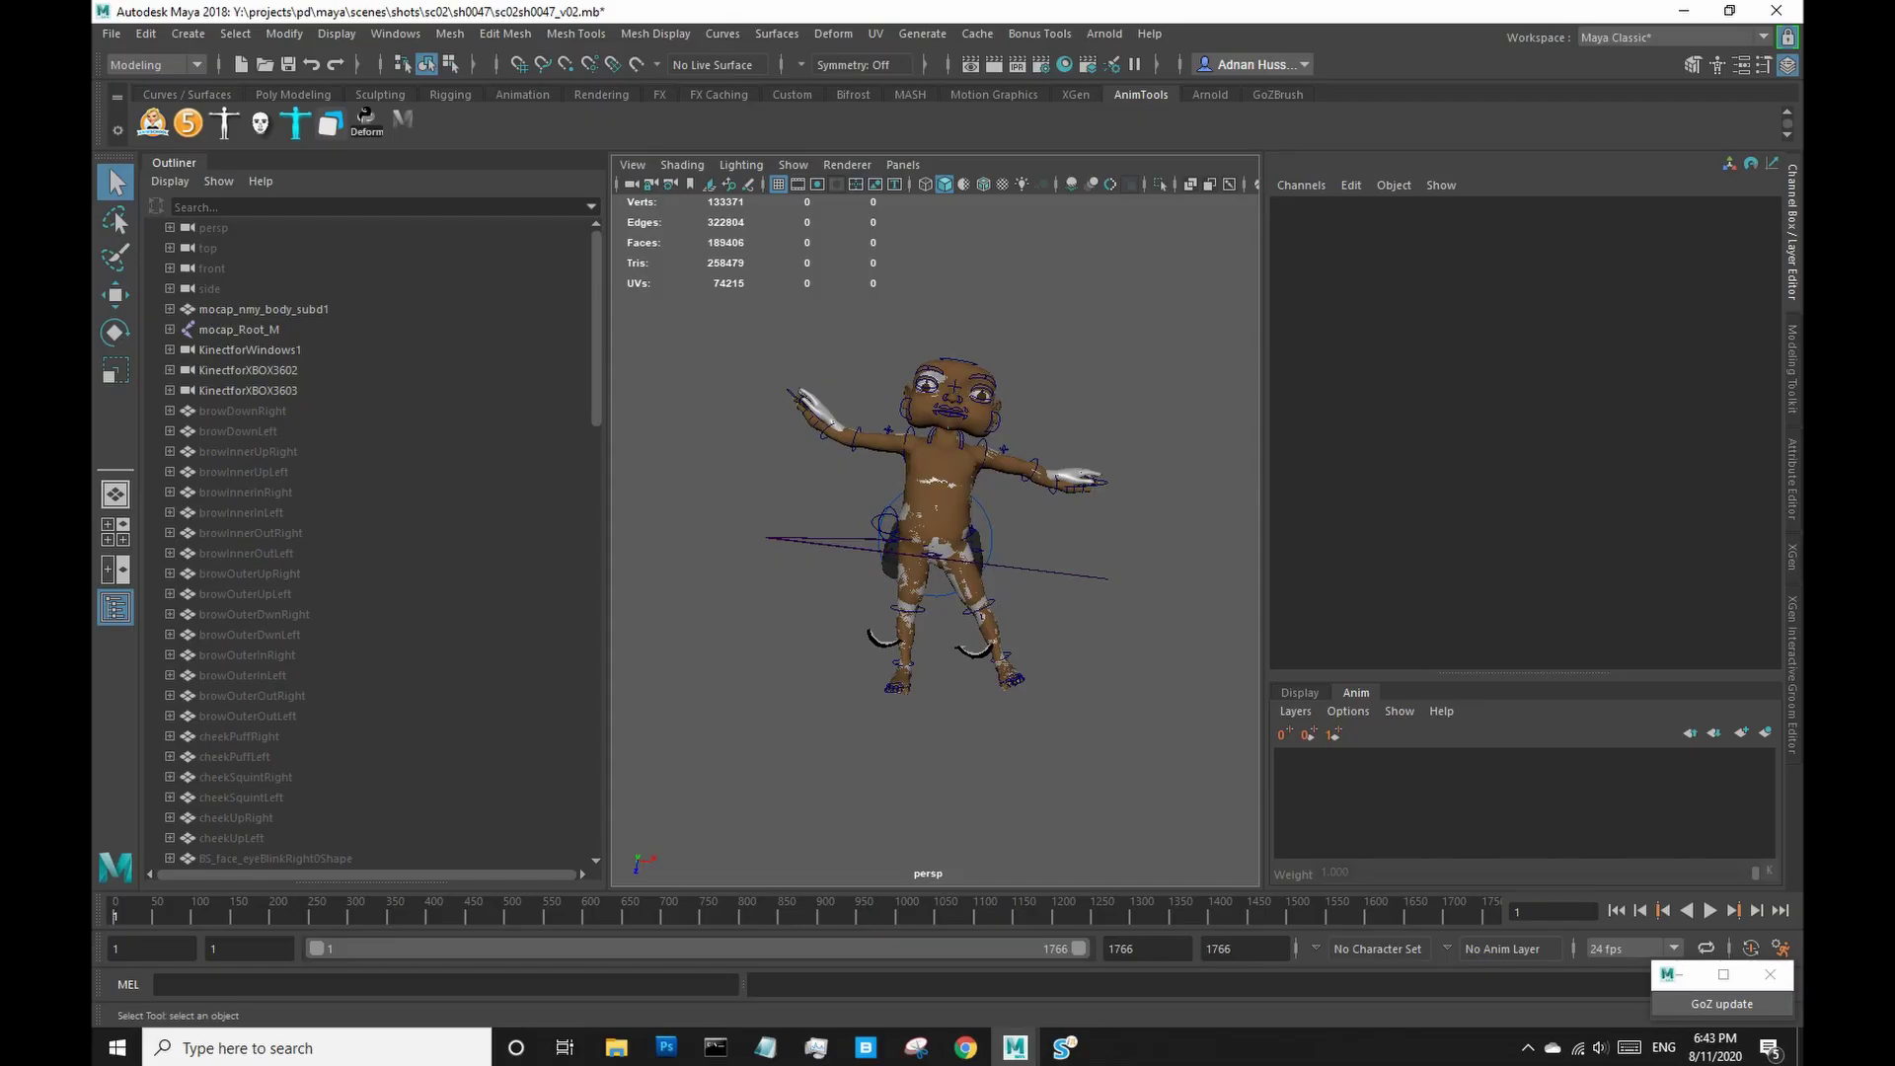
In Maya, isolate mocap_nmy_body_subd1 and mocap_Root_M in the perspective view and frame them in shaded display.
scroll(376, 543, "down", 15)
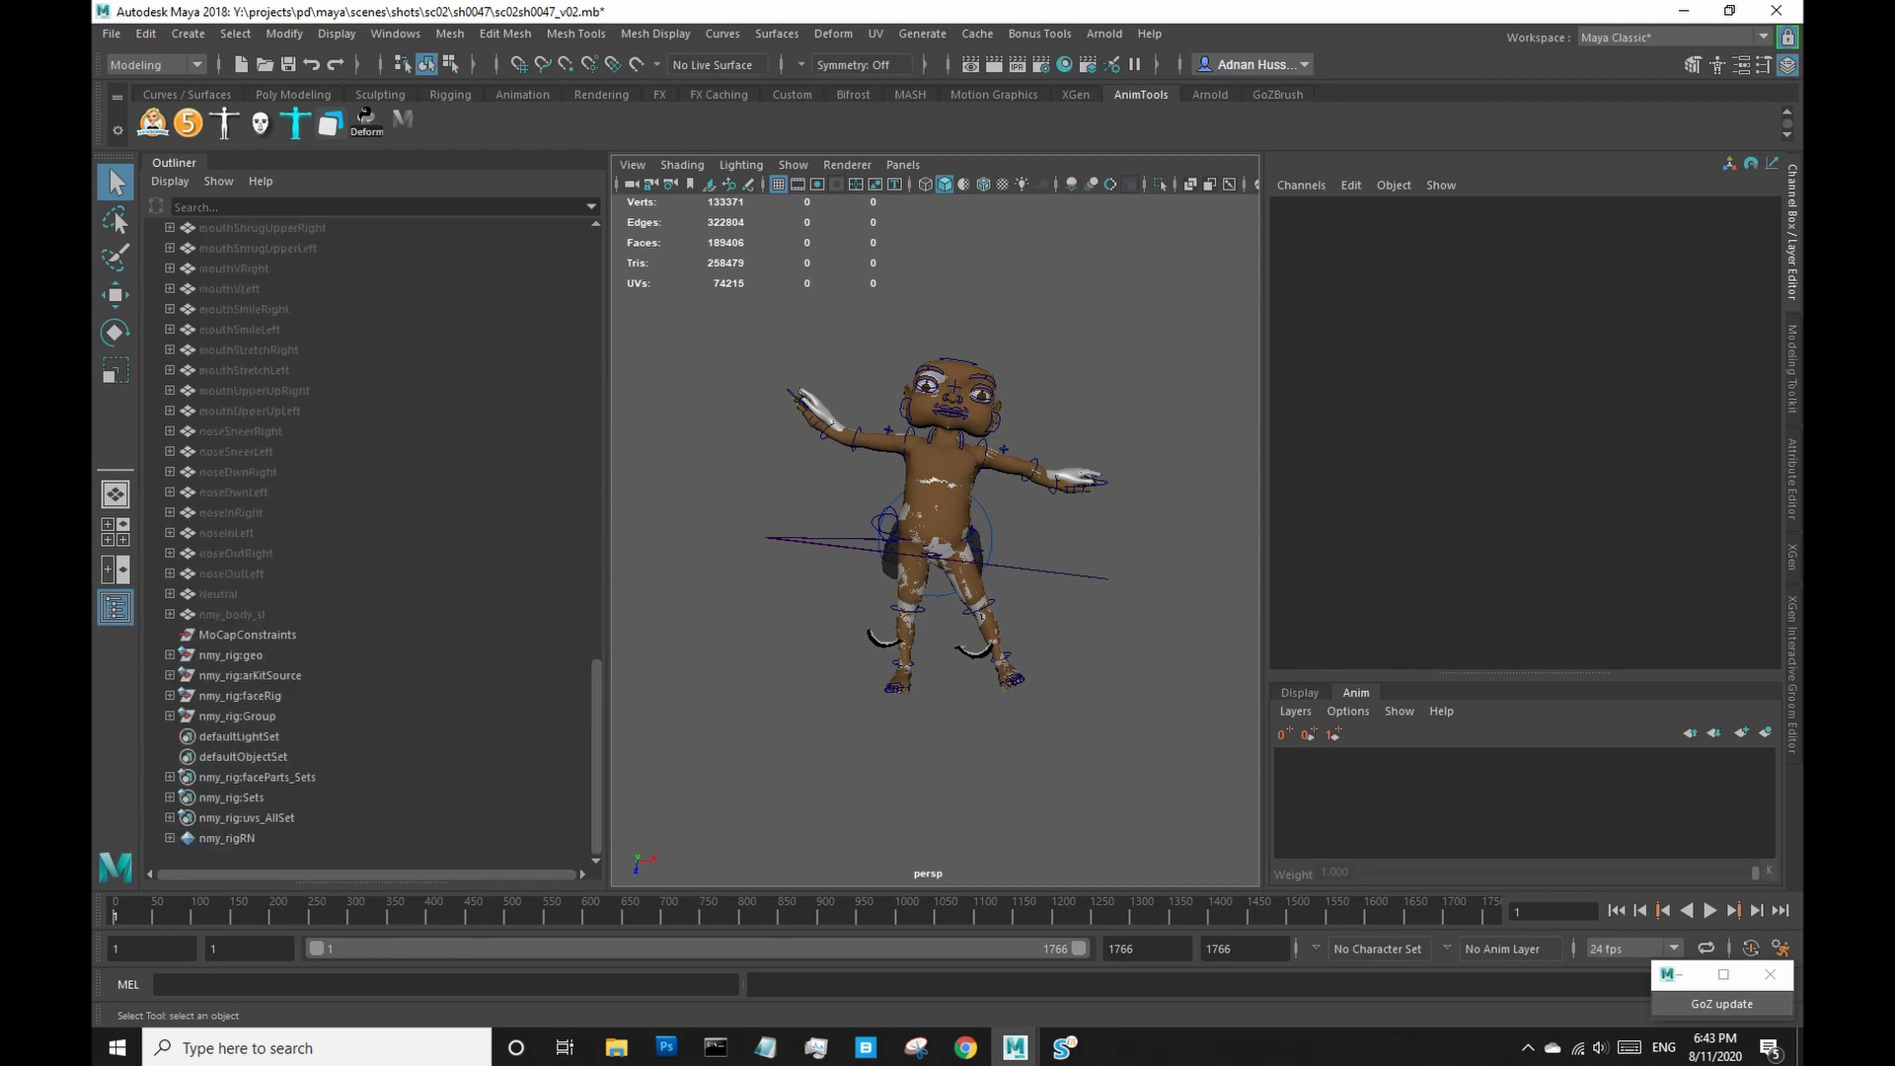
scroll(375, 543, "up", 15)
left_click(239, 329)
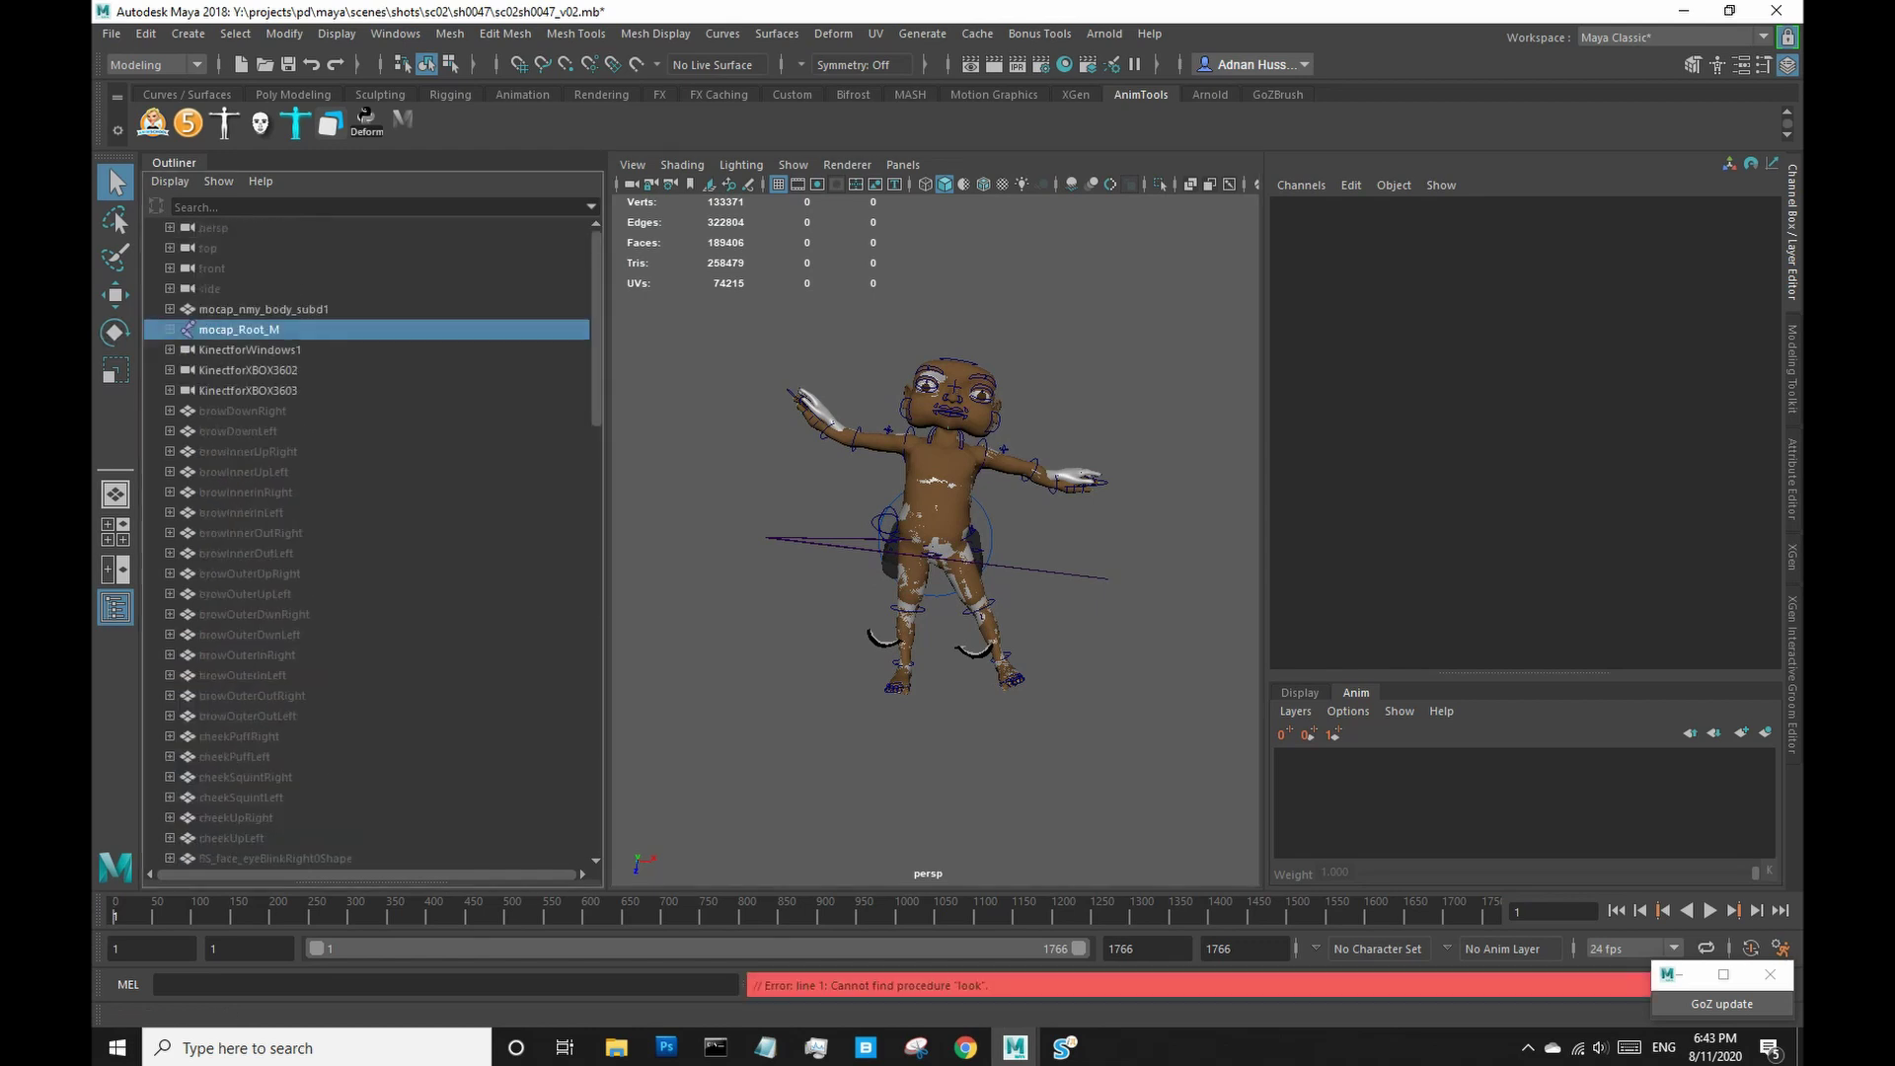
left_click(263, 309, "ctrl")
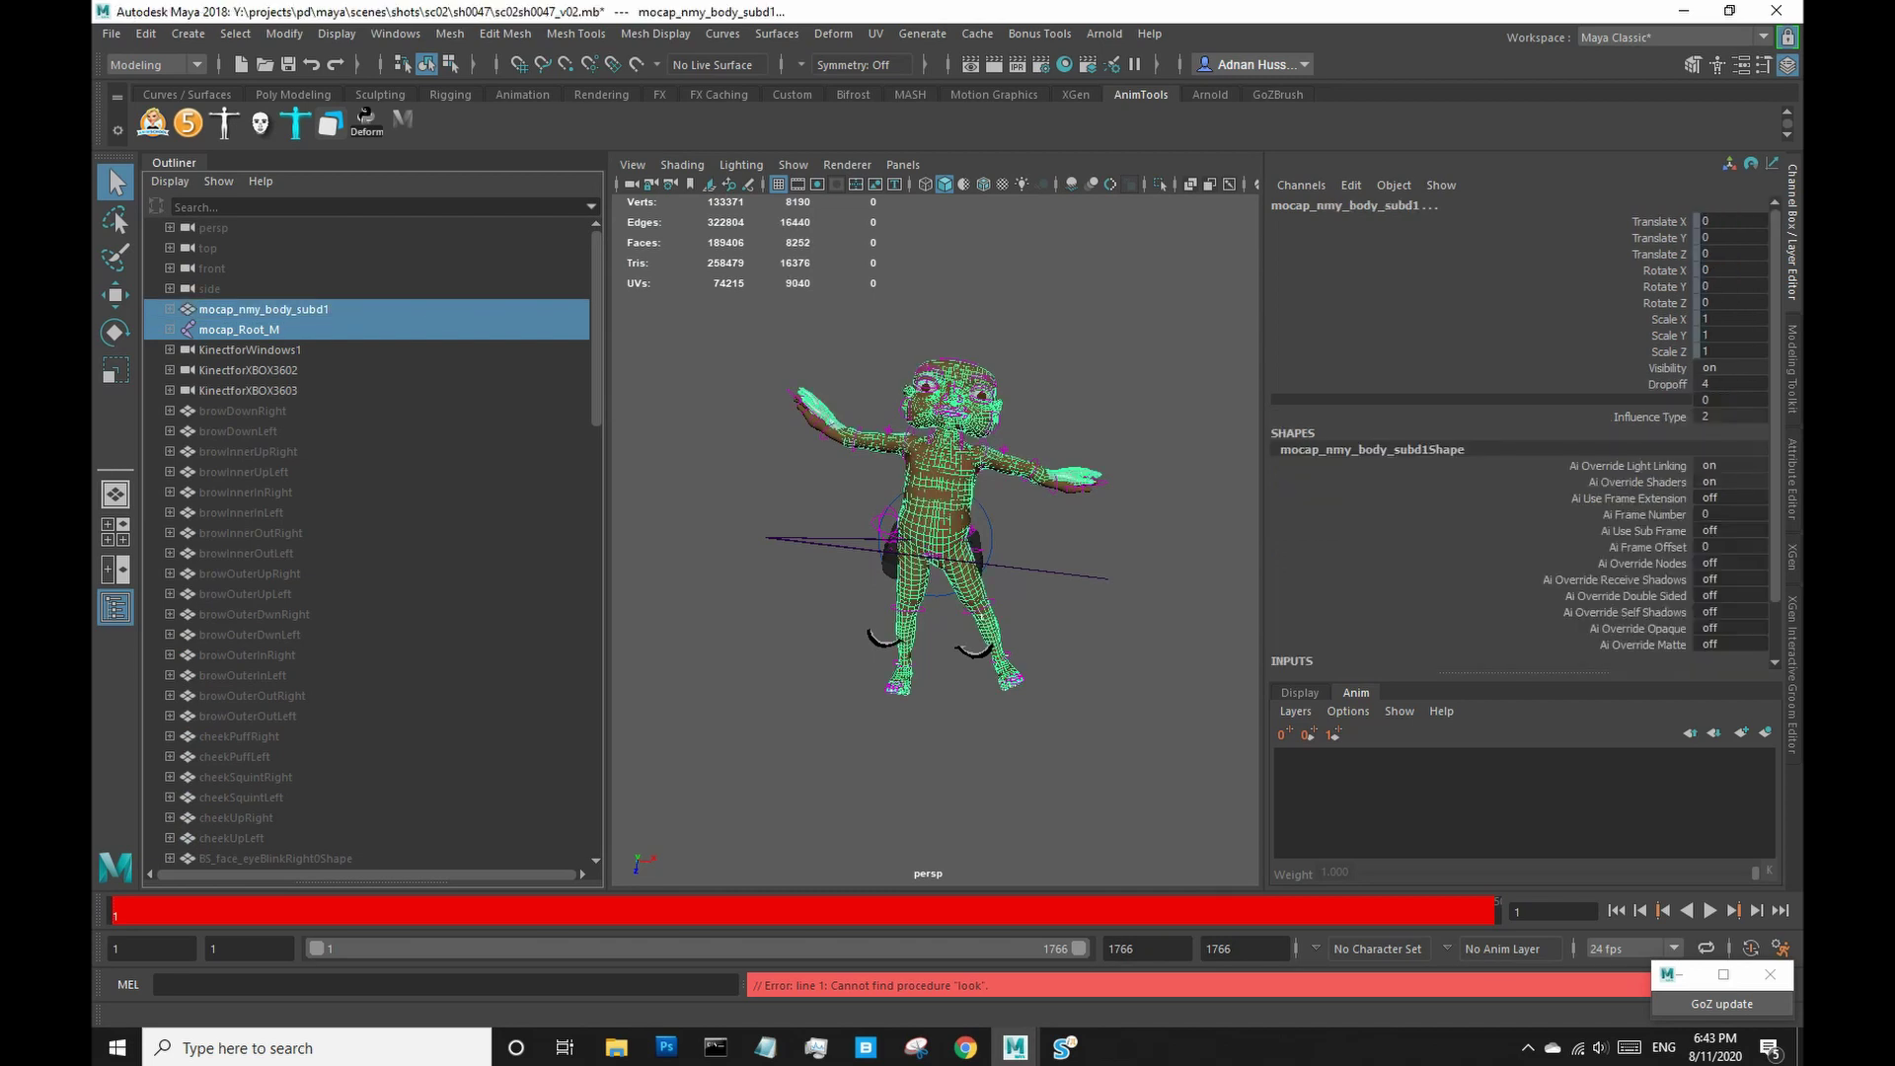
key("ctrl+1")
left_click_drag(888, 553, 946, 575, "alt")
key("4")
key("f")
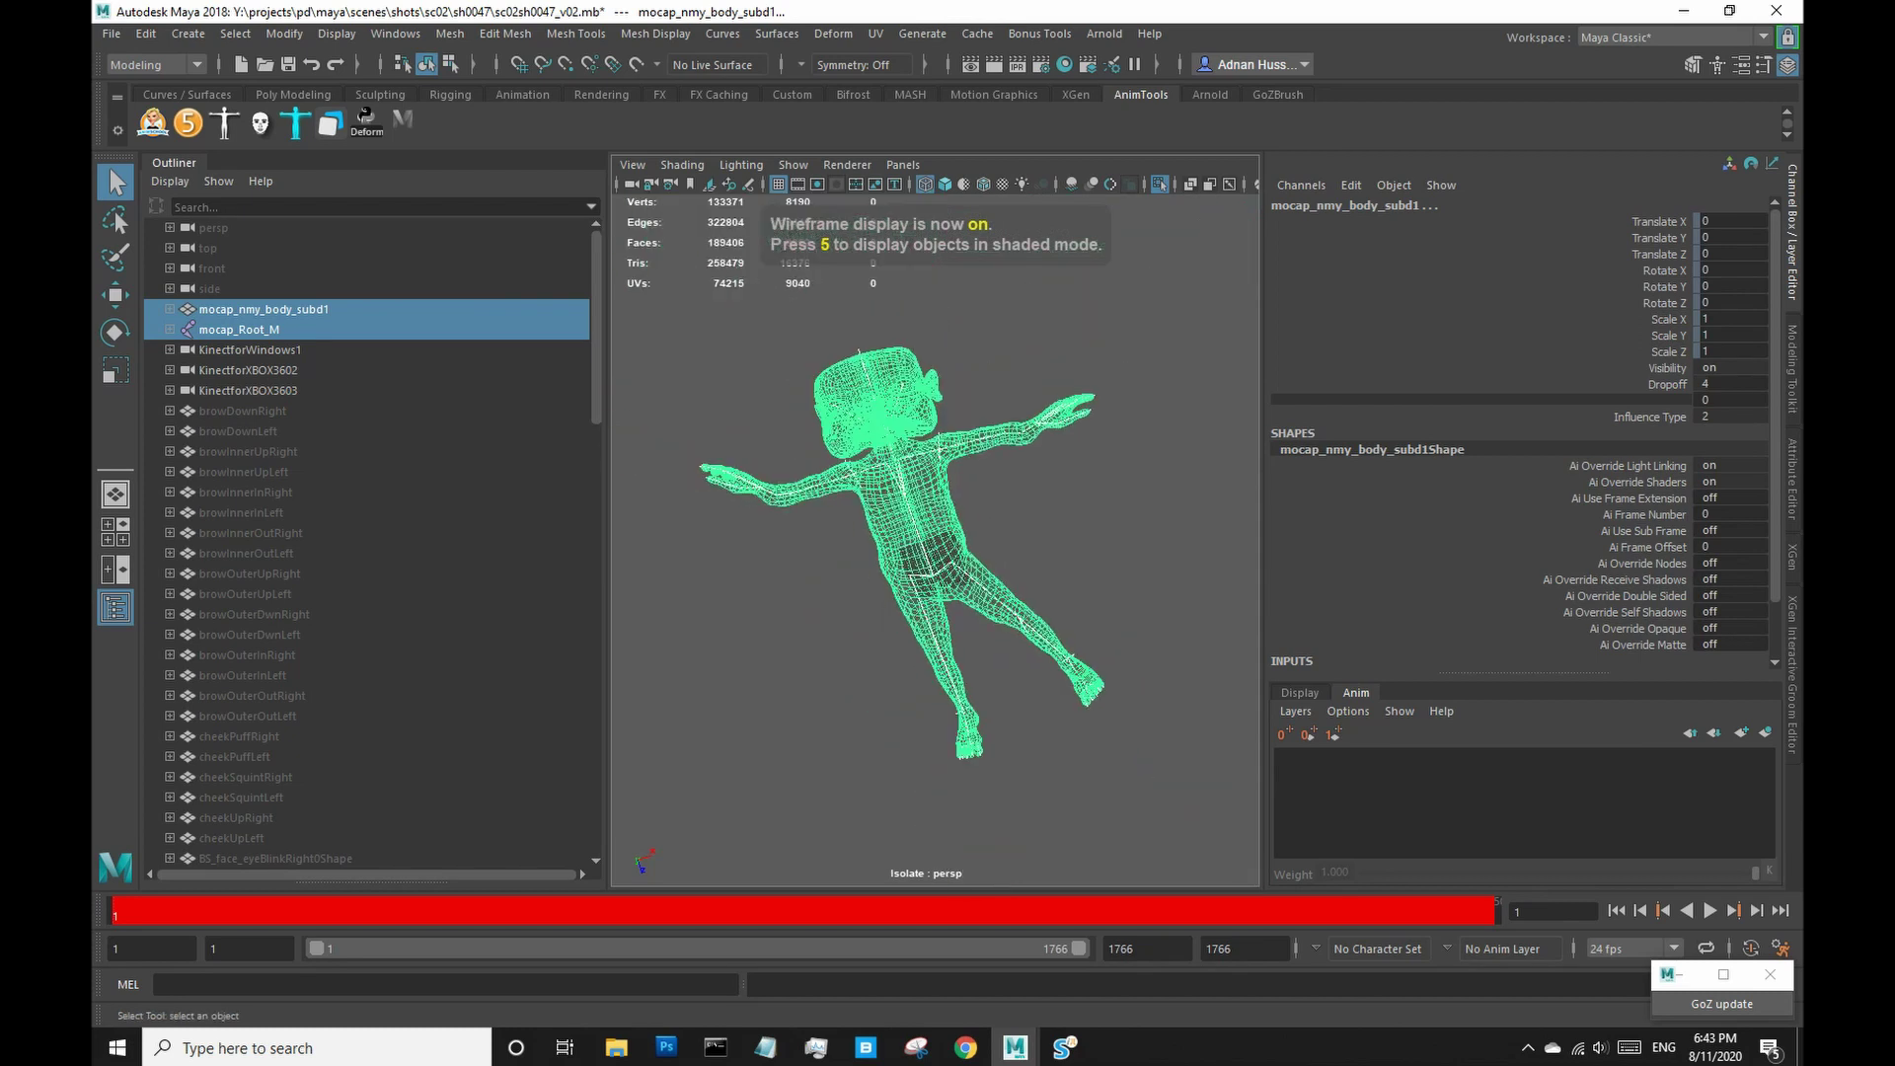
key("5")
left_click(750, 681)
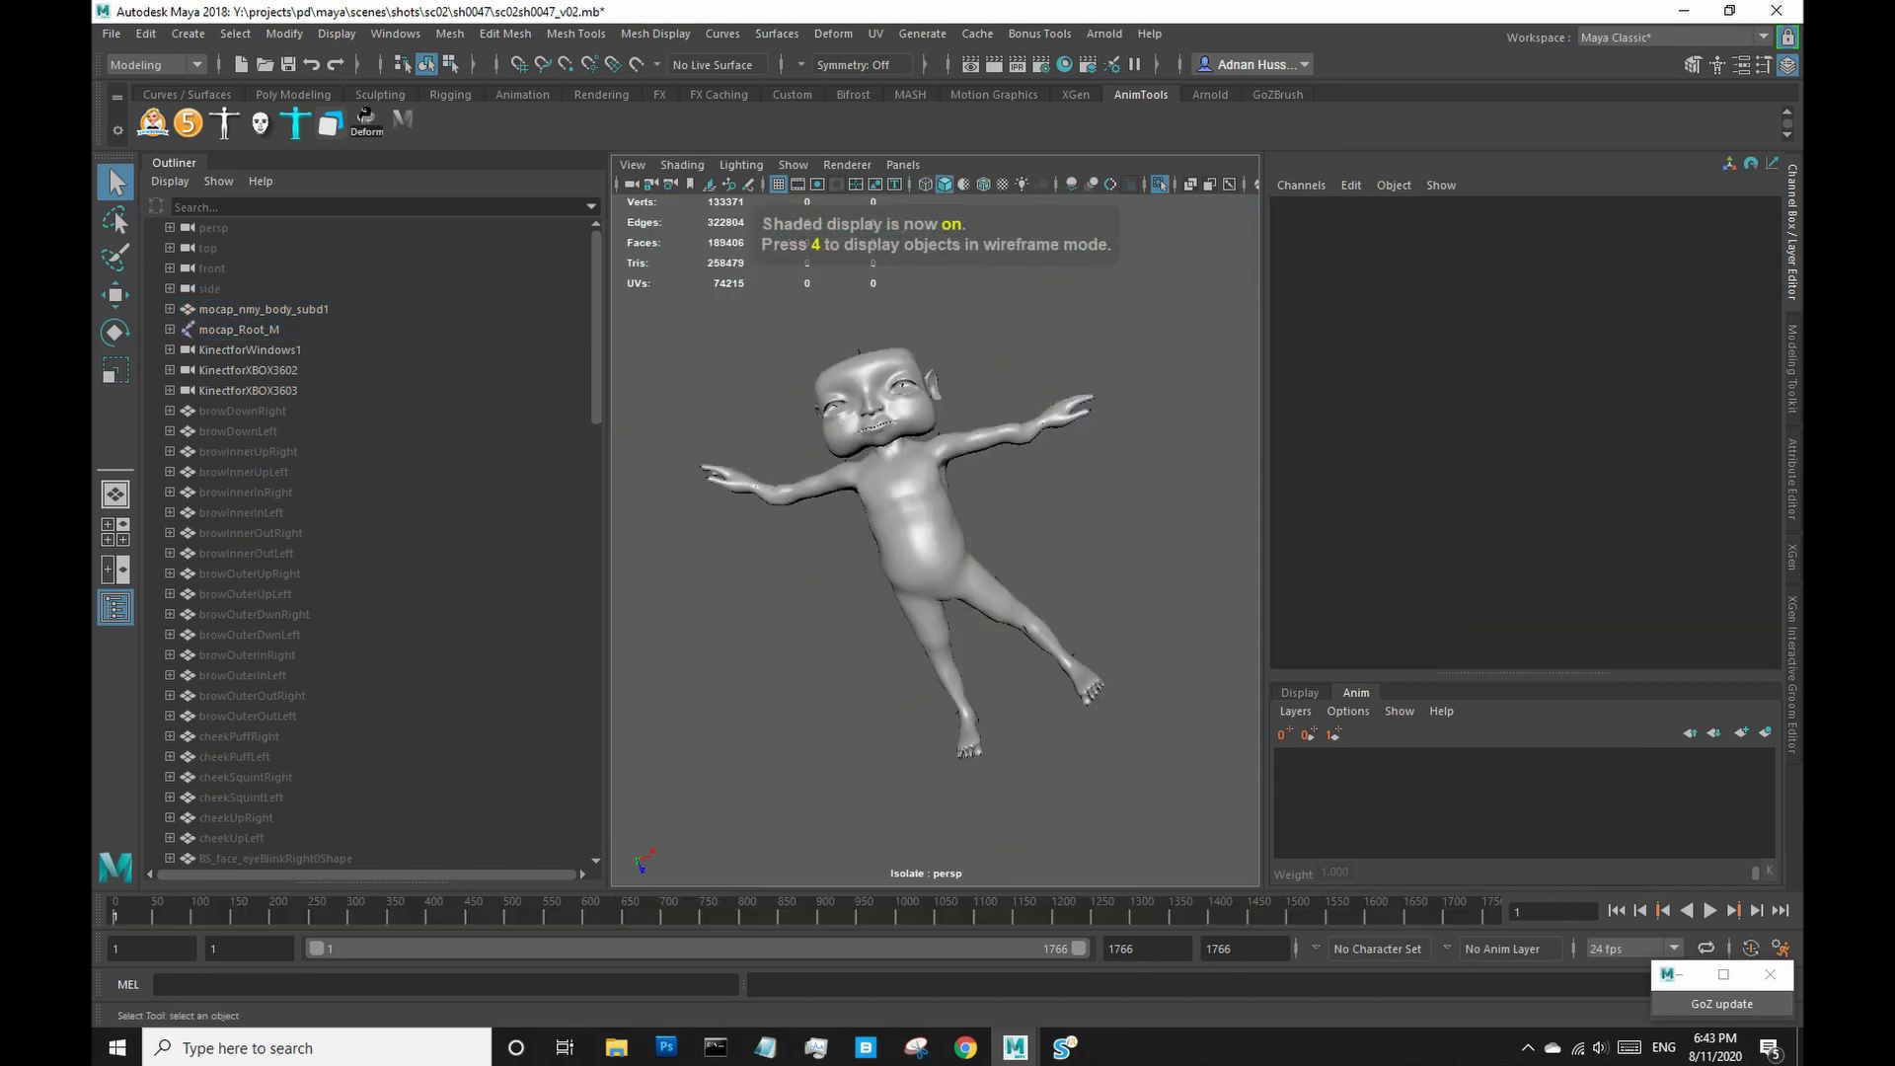
Play back and scrub the isolated mocap body's animation, checking the motion from different angles up to about frame 1587.
key("alt+v")
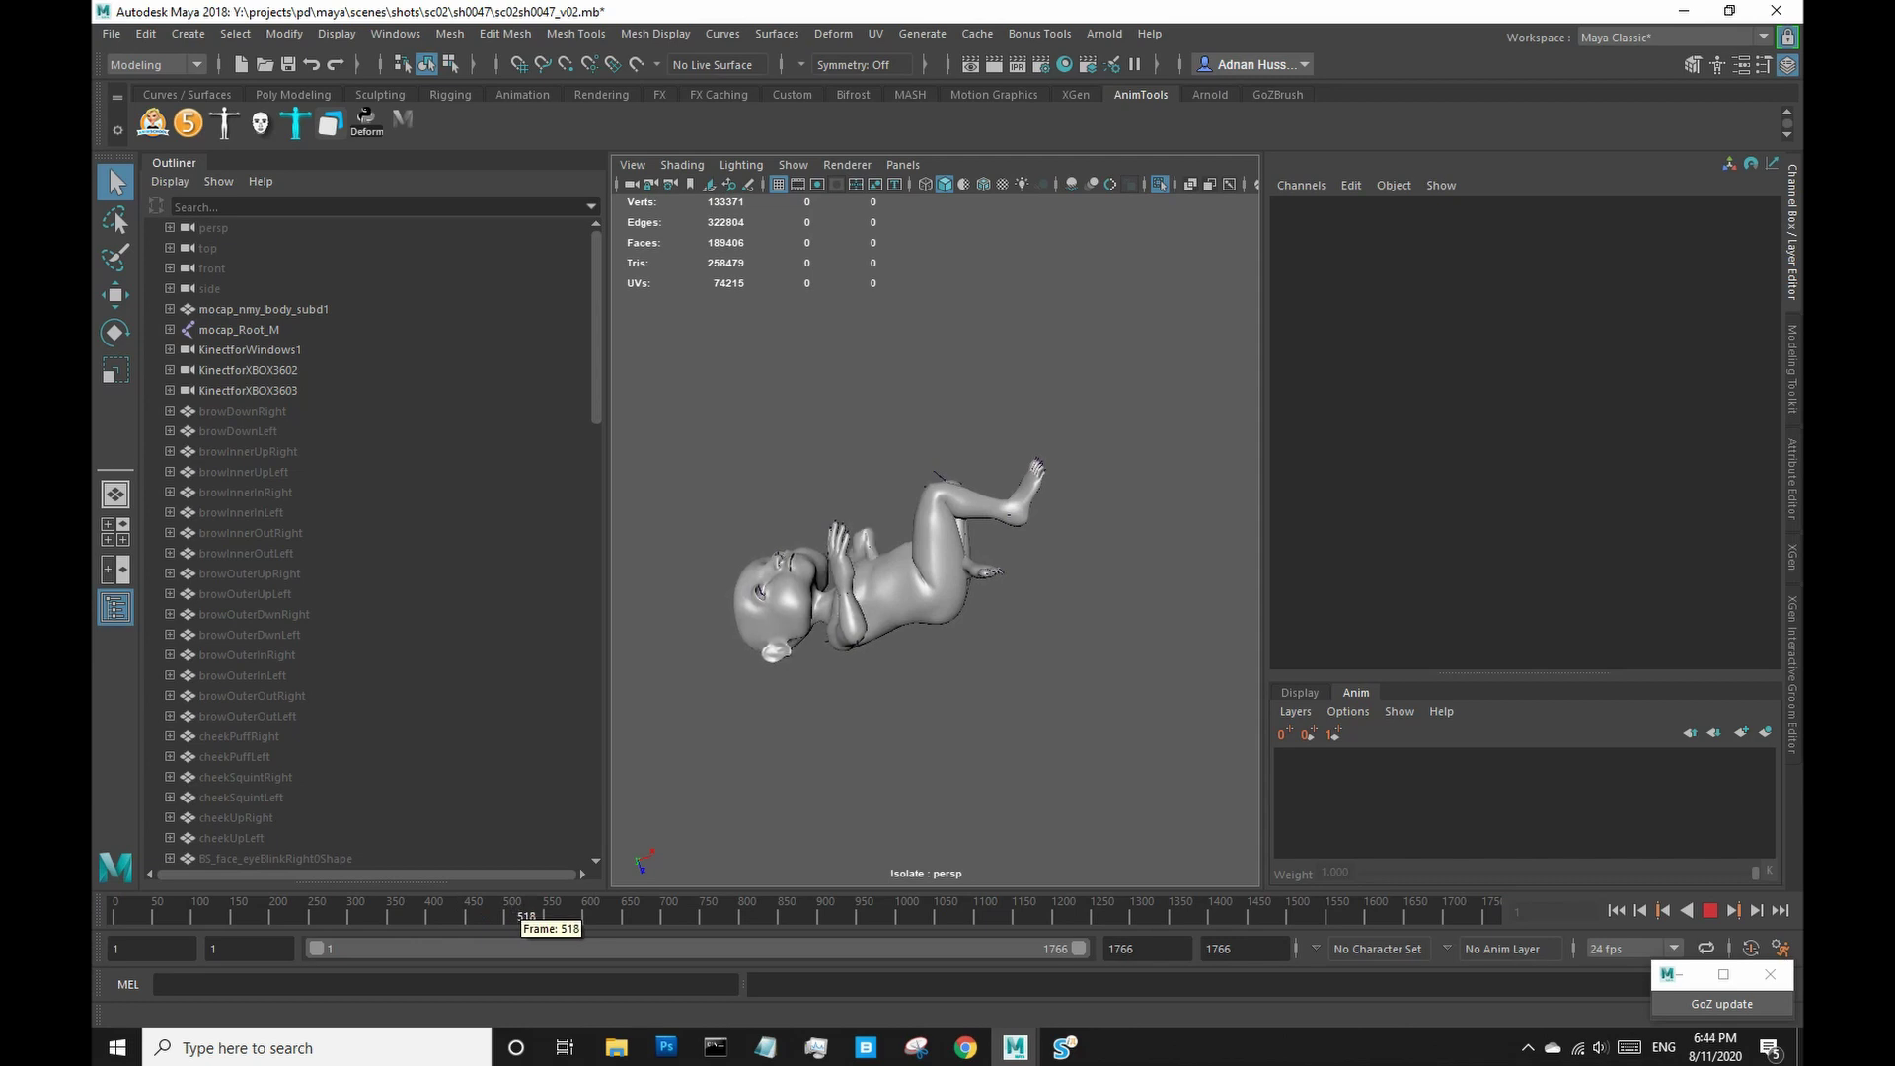
left_click_drag(518, 900, 507, 895)
left_click_drag(637, 691, 617, 869, "alt")
left_click_drag(359, 898, 887, 920)
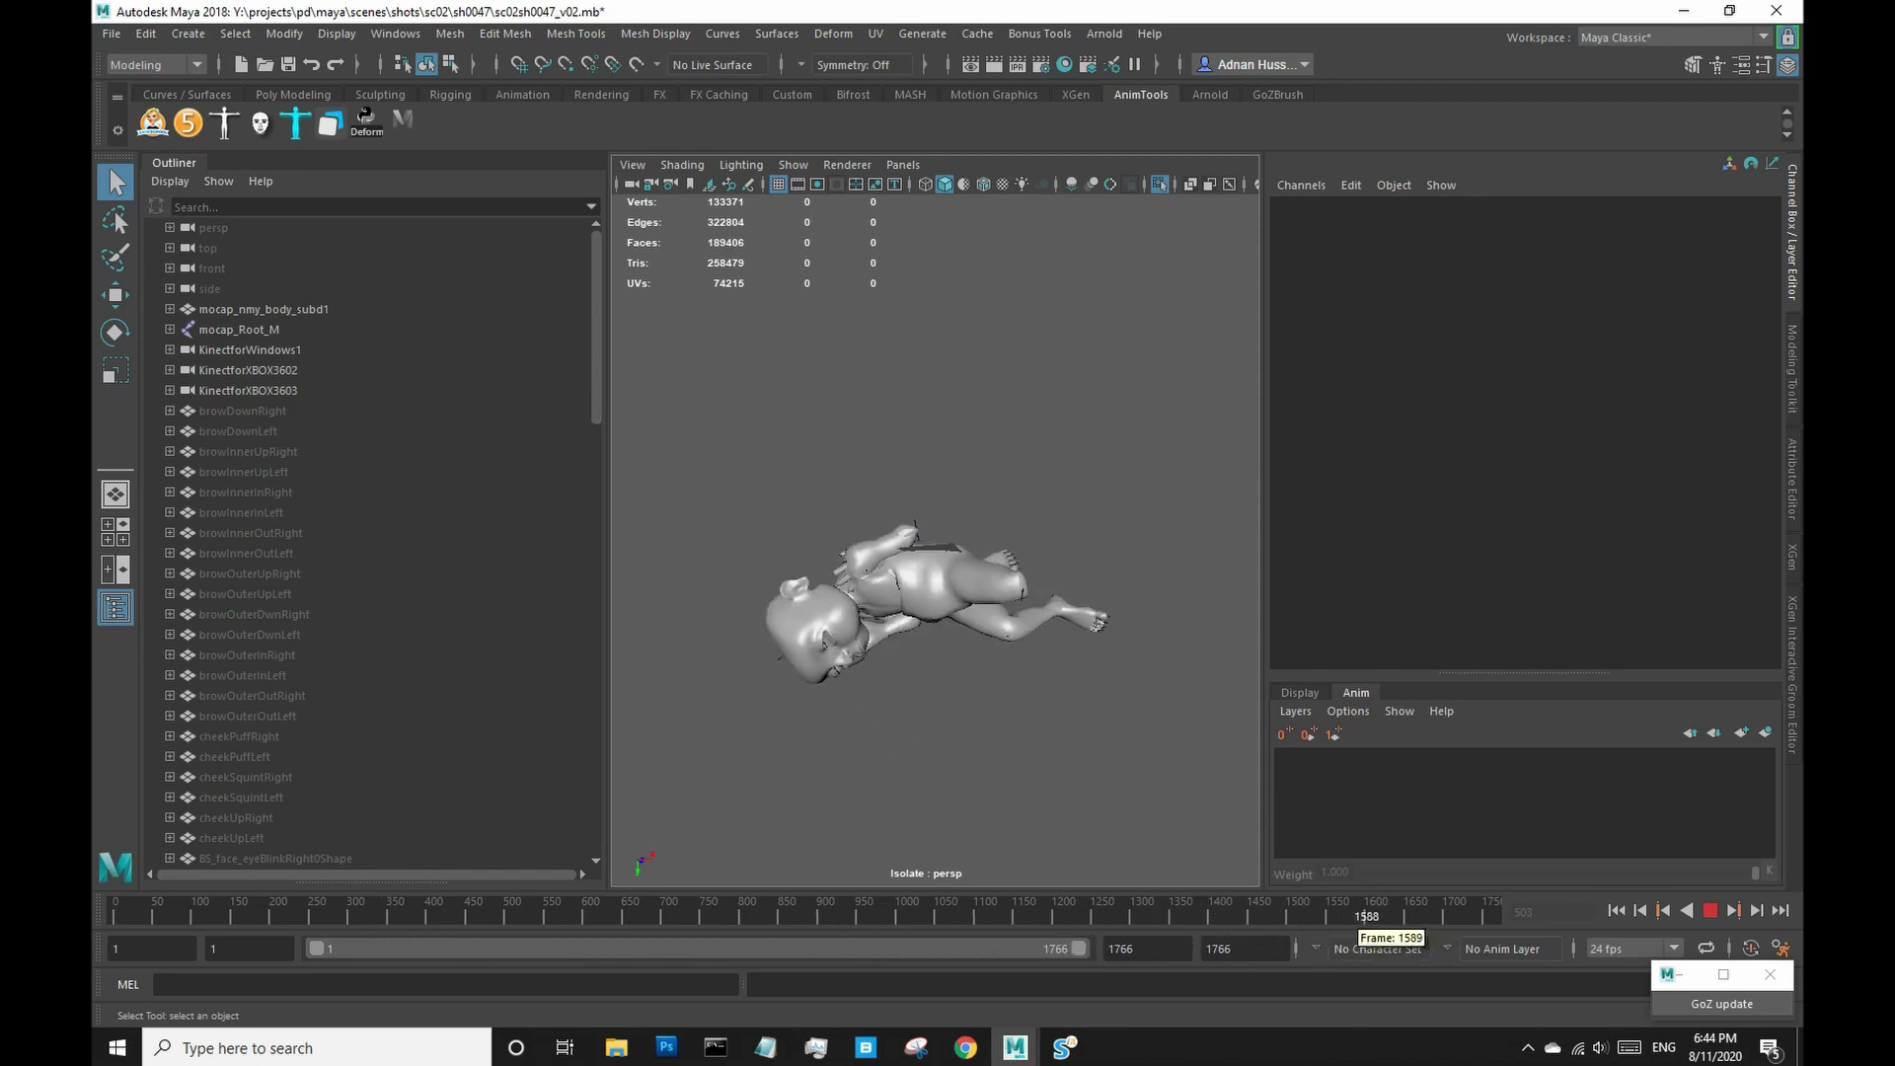
left_click_drag(1367, 916, 1365, 916)
left_click_drag(1027, 592, 730, 454, "alt")
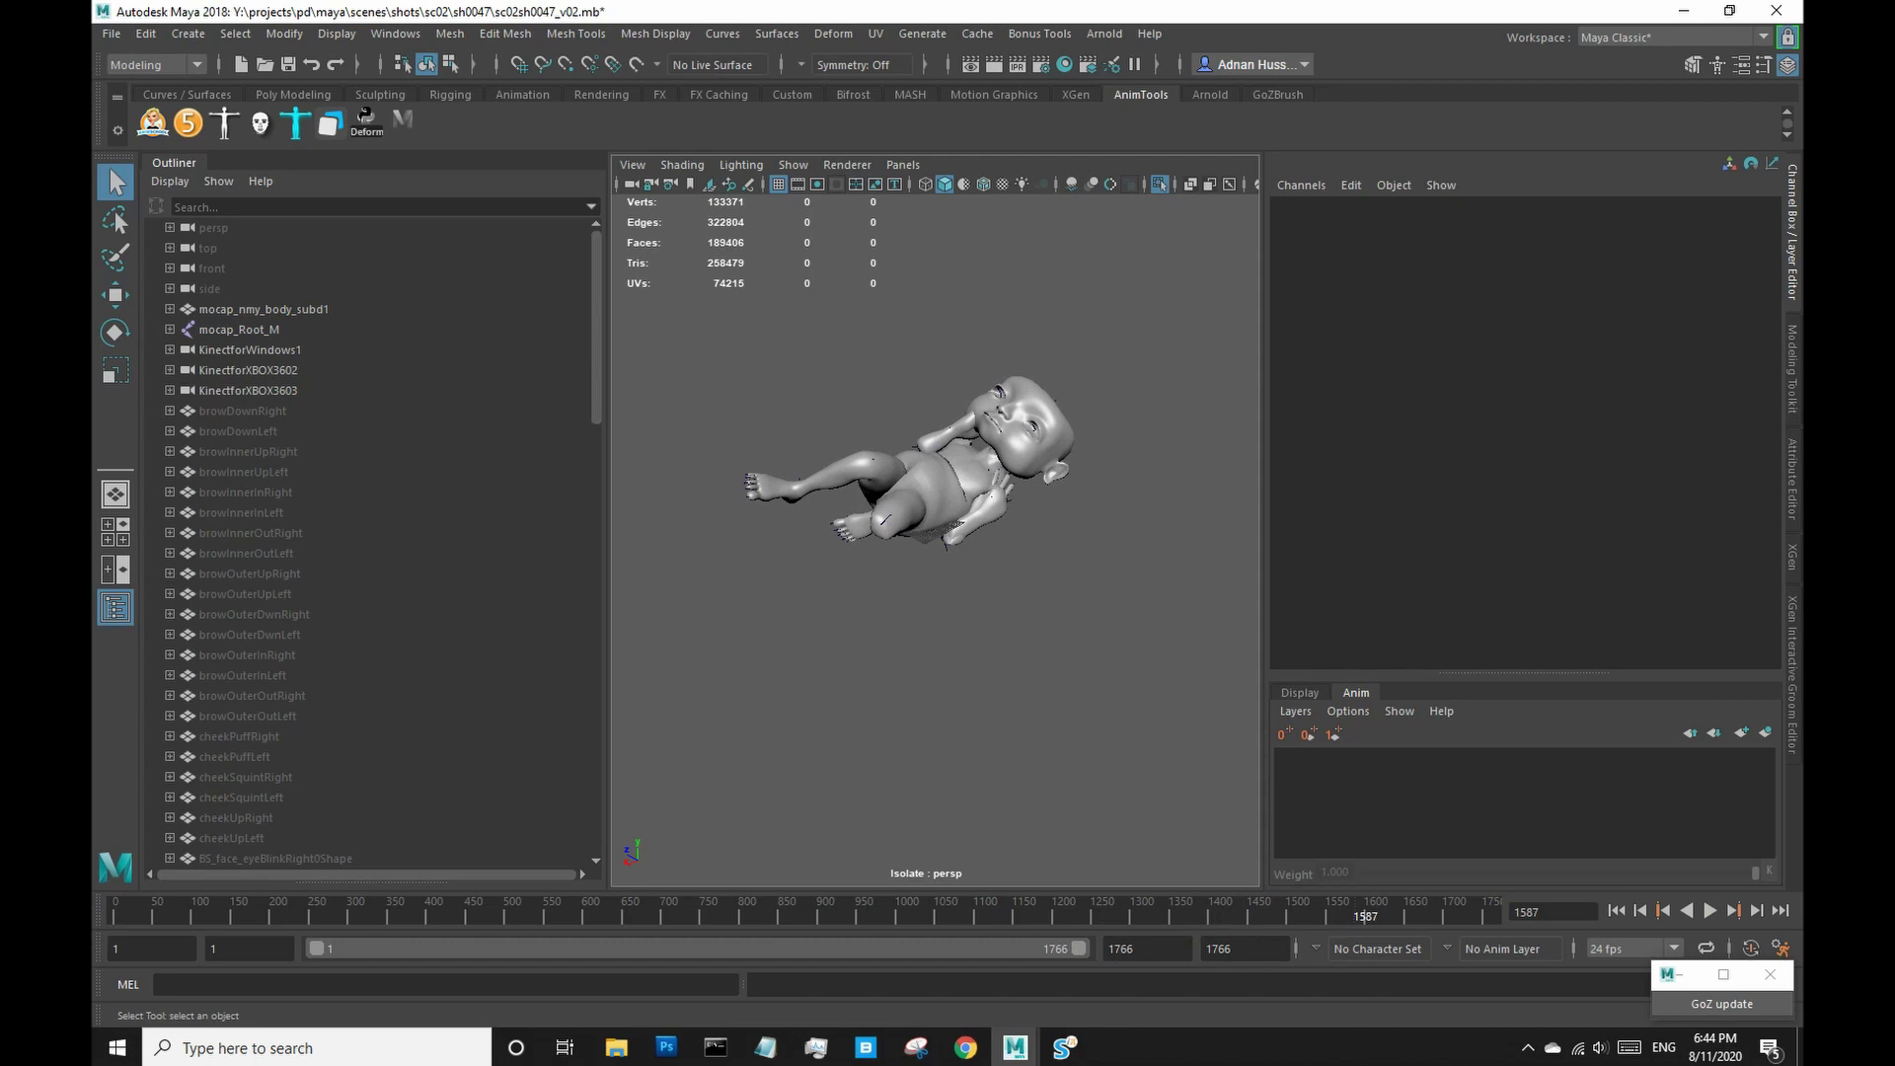
Open the moCapMatcher tool from the biped picker and load the advSkel template.
left_click(751, 482)
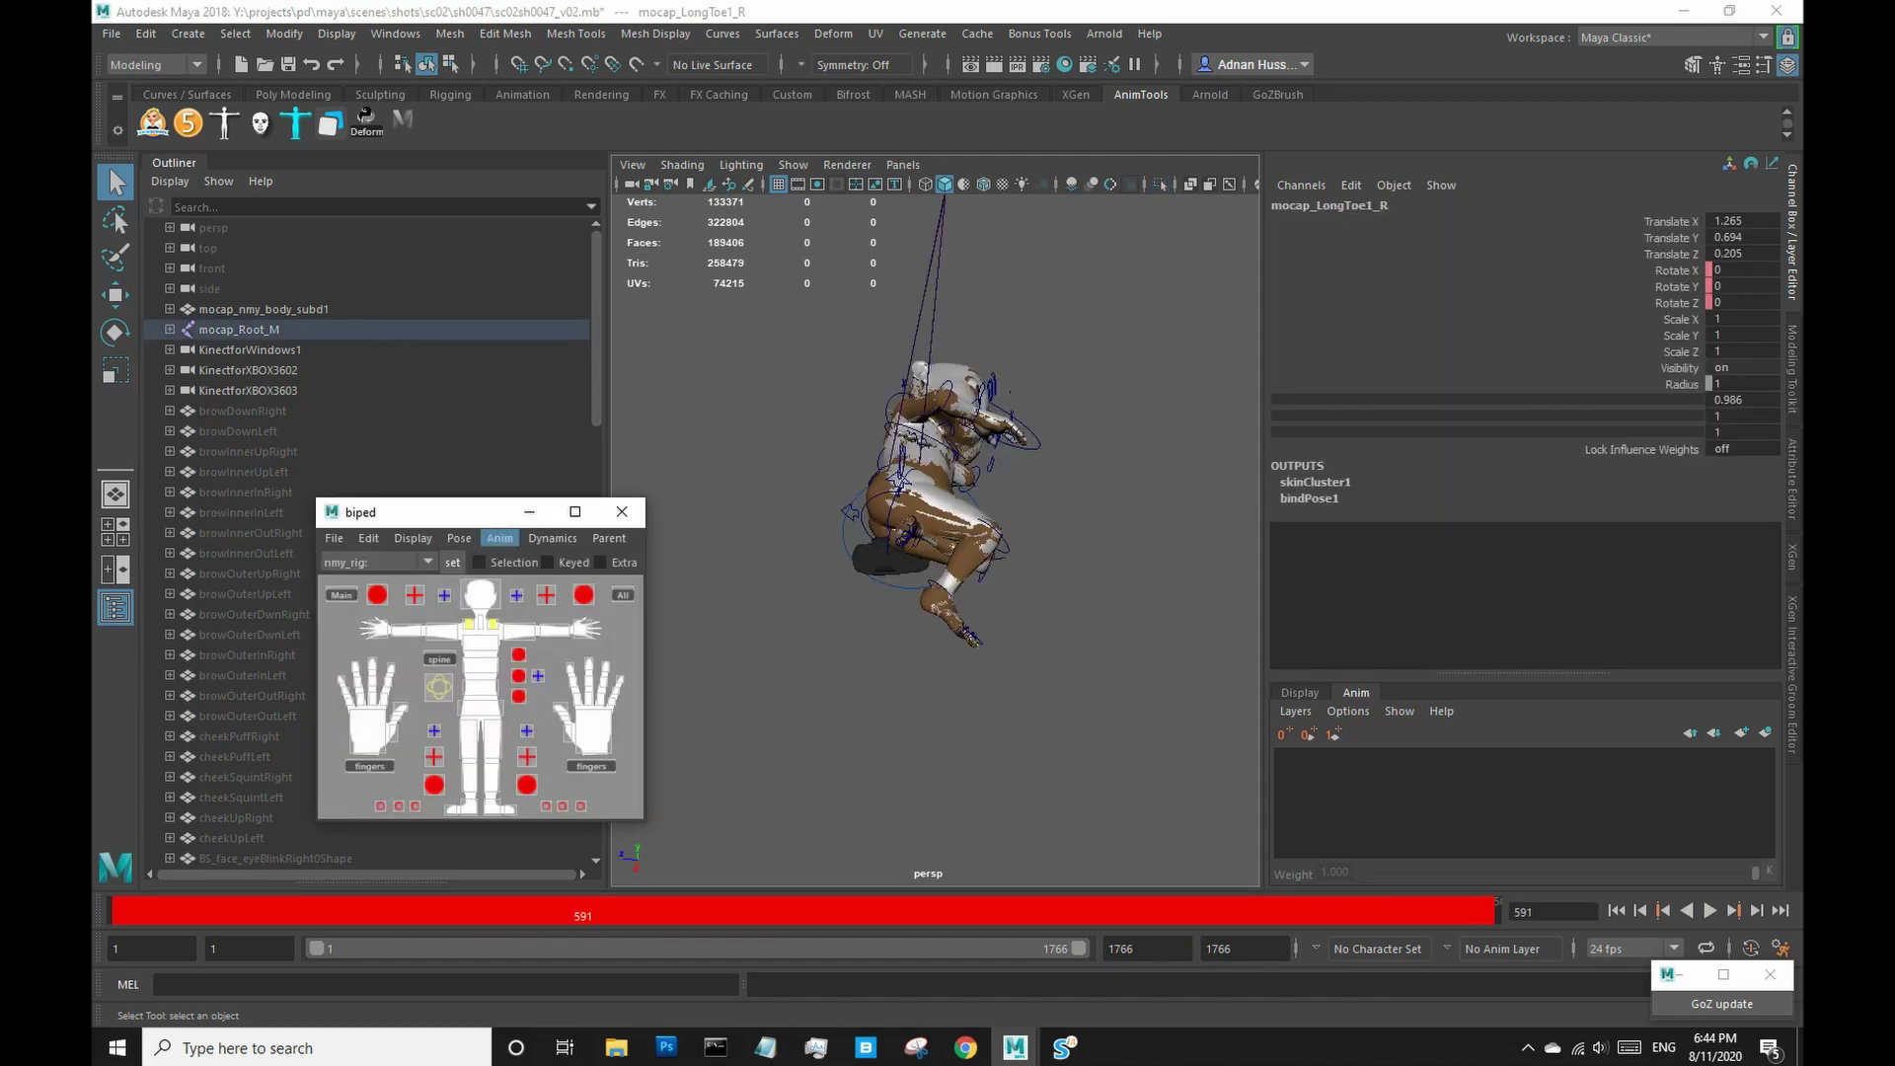
left_click(499, 537)
left_click(547, 751)
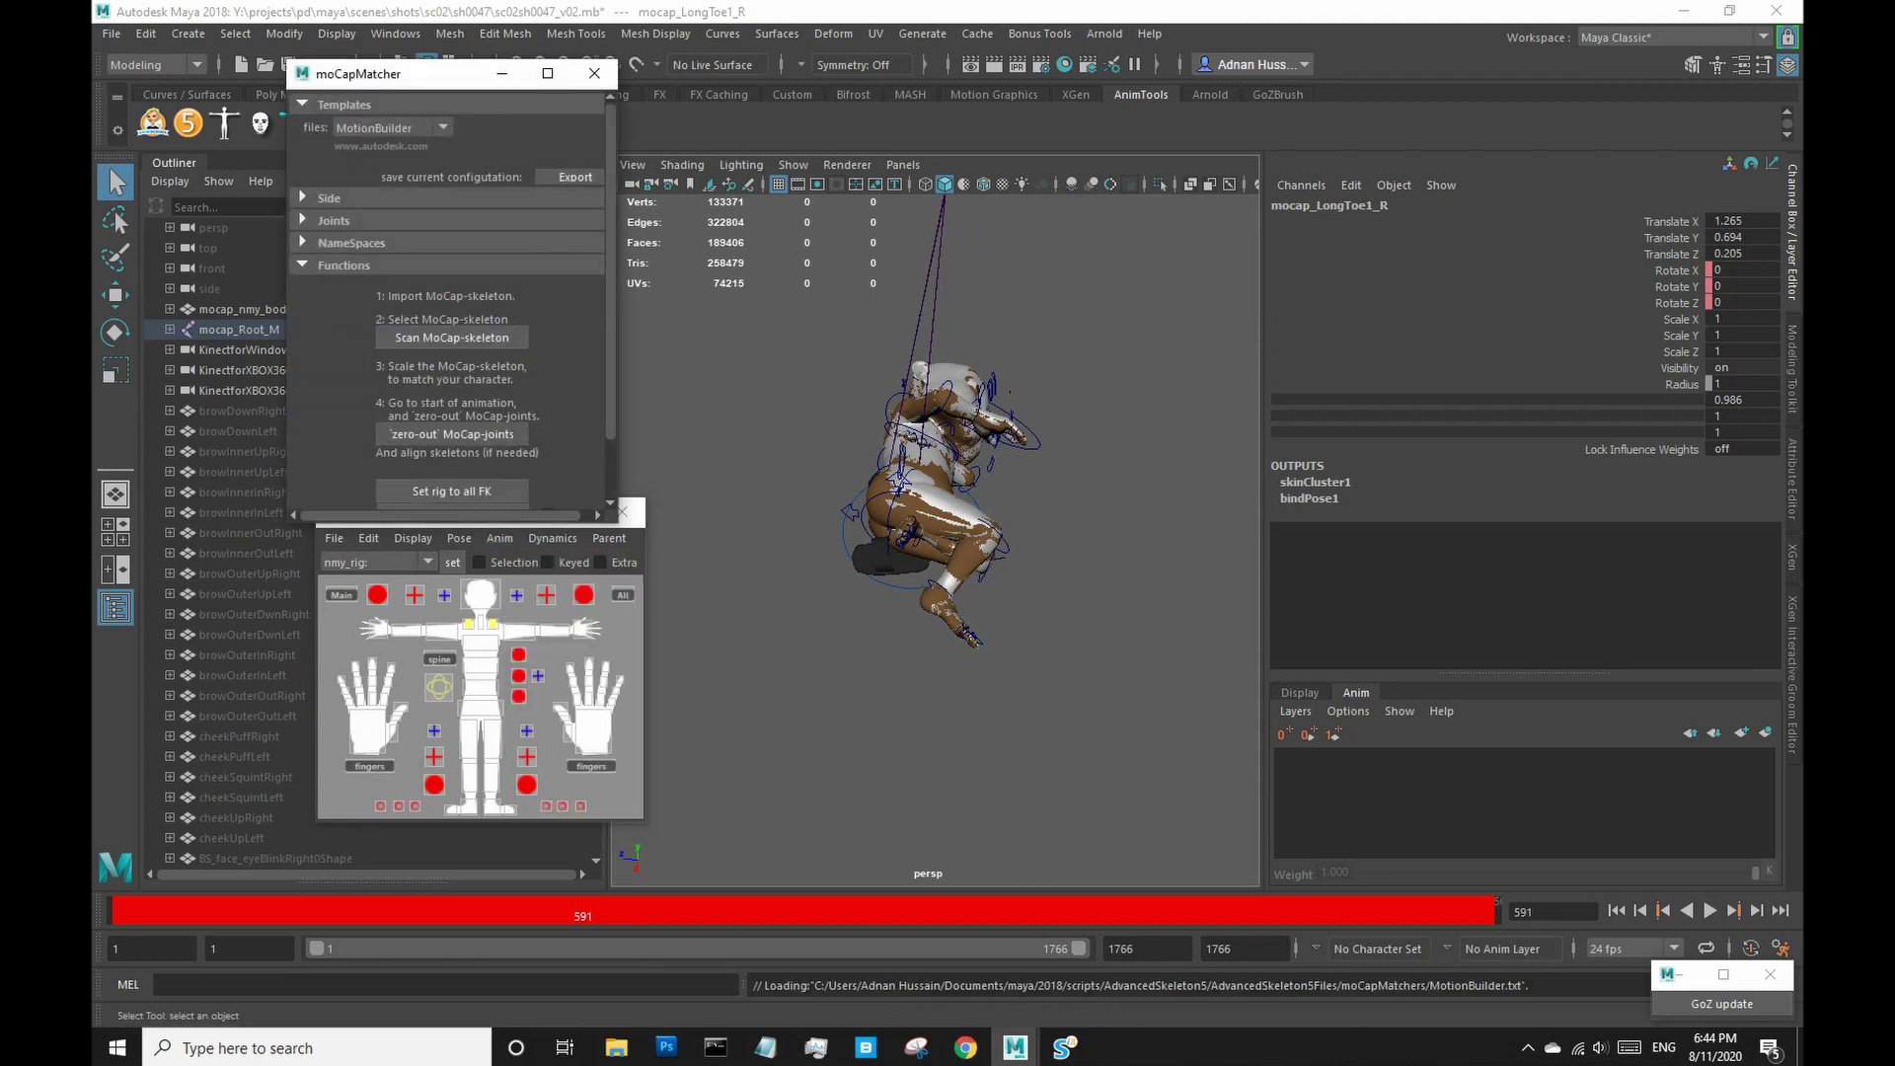
left_click(390, 127)
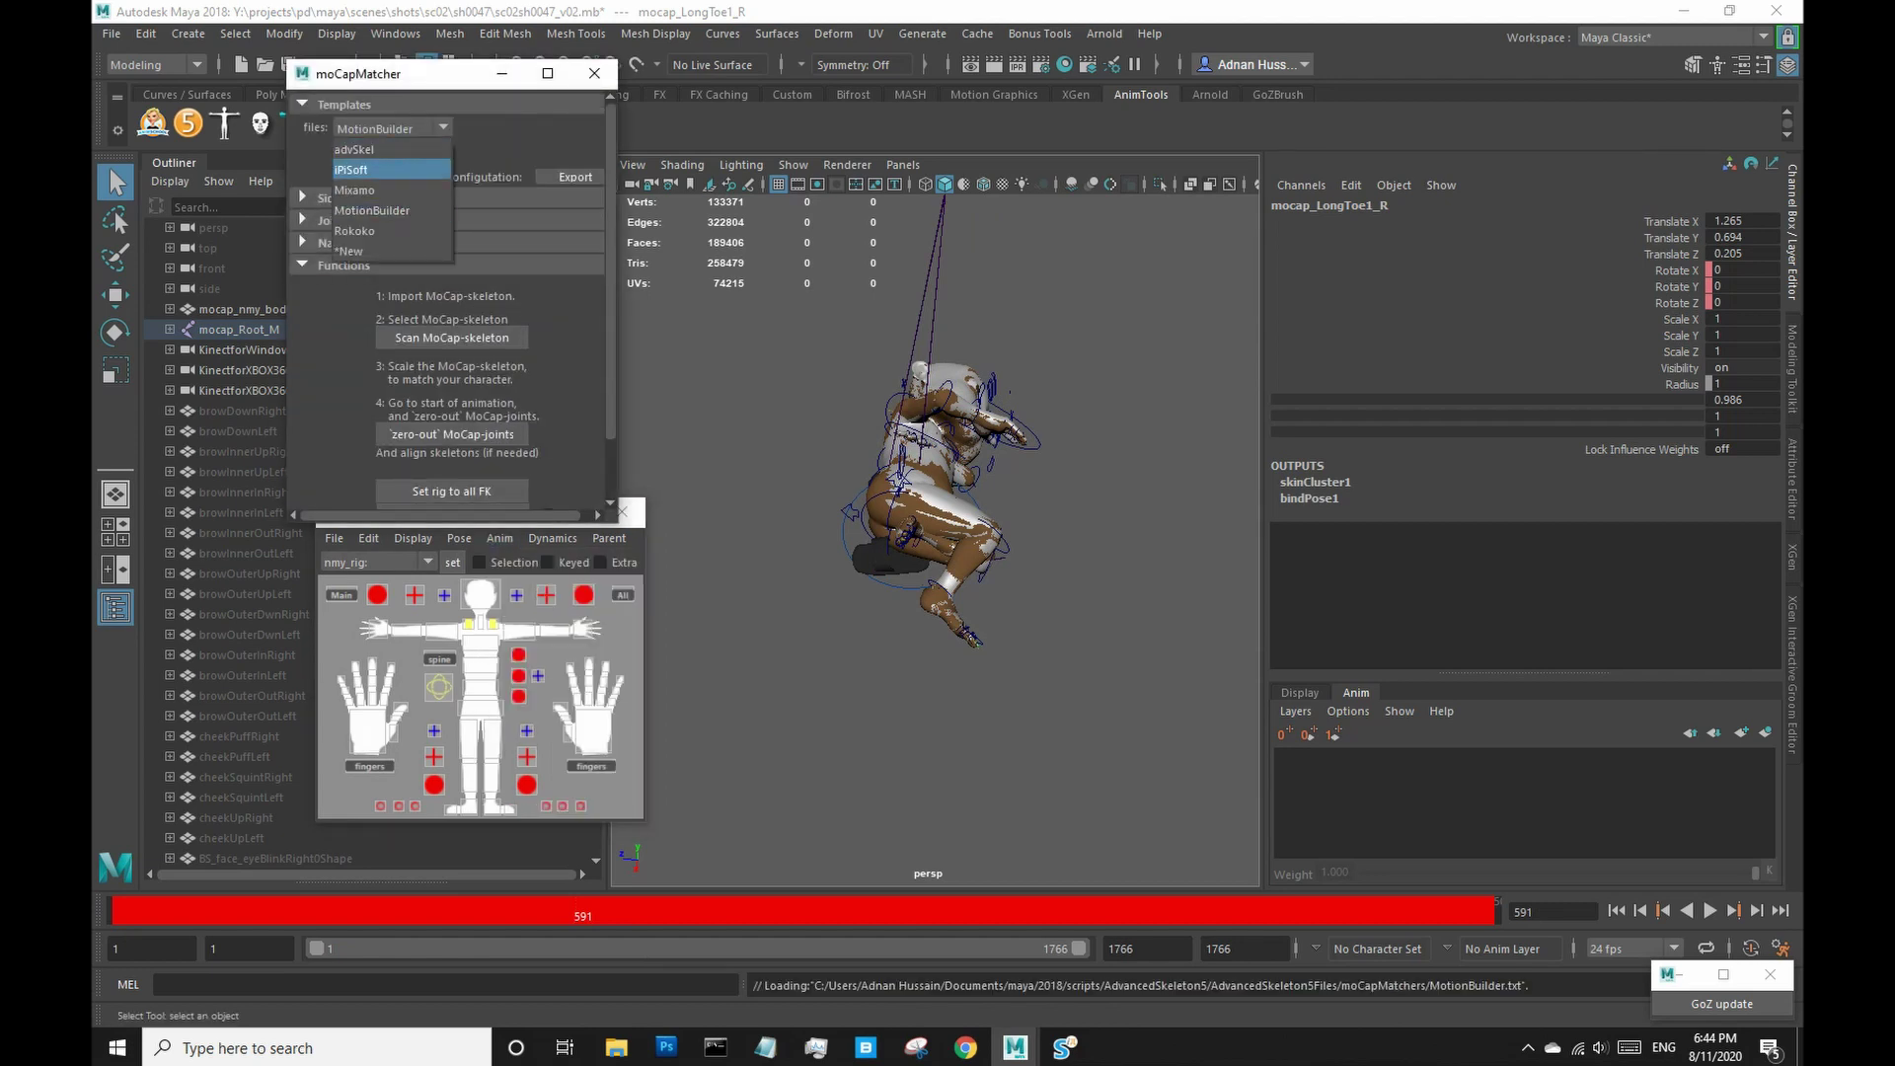
left_click(388, 150)
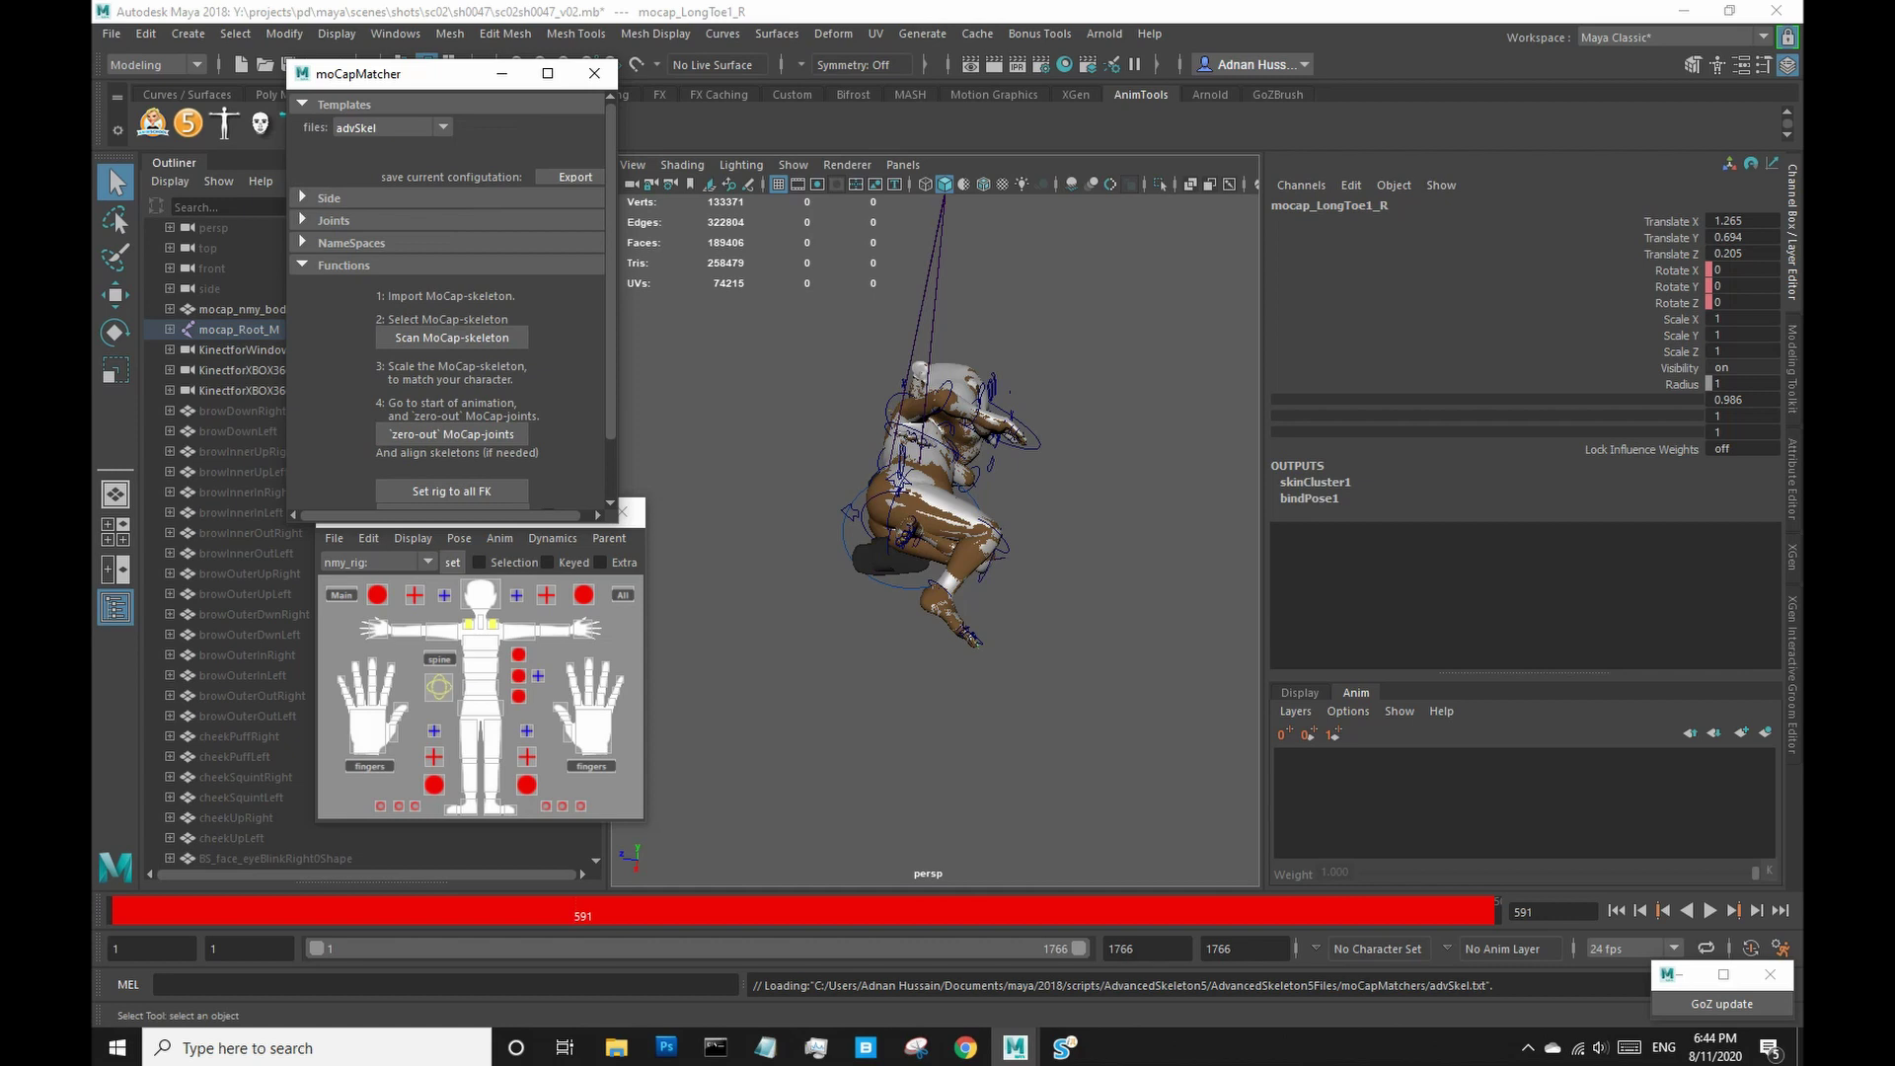
Review the moCapMatcher functions, check the connected rig at frame 583, and close the tool.
scroll(449, 296, "down", 1)
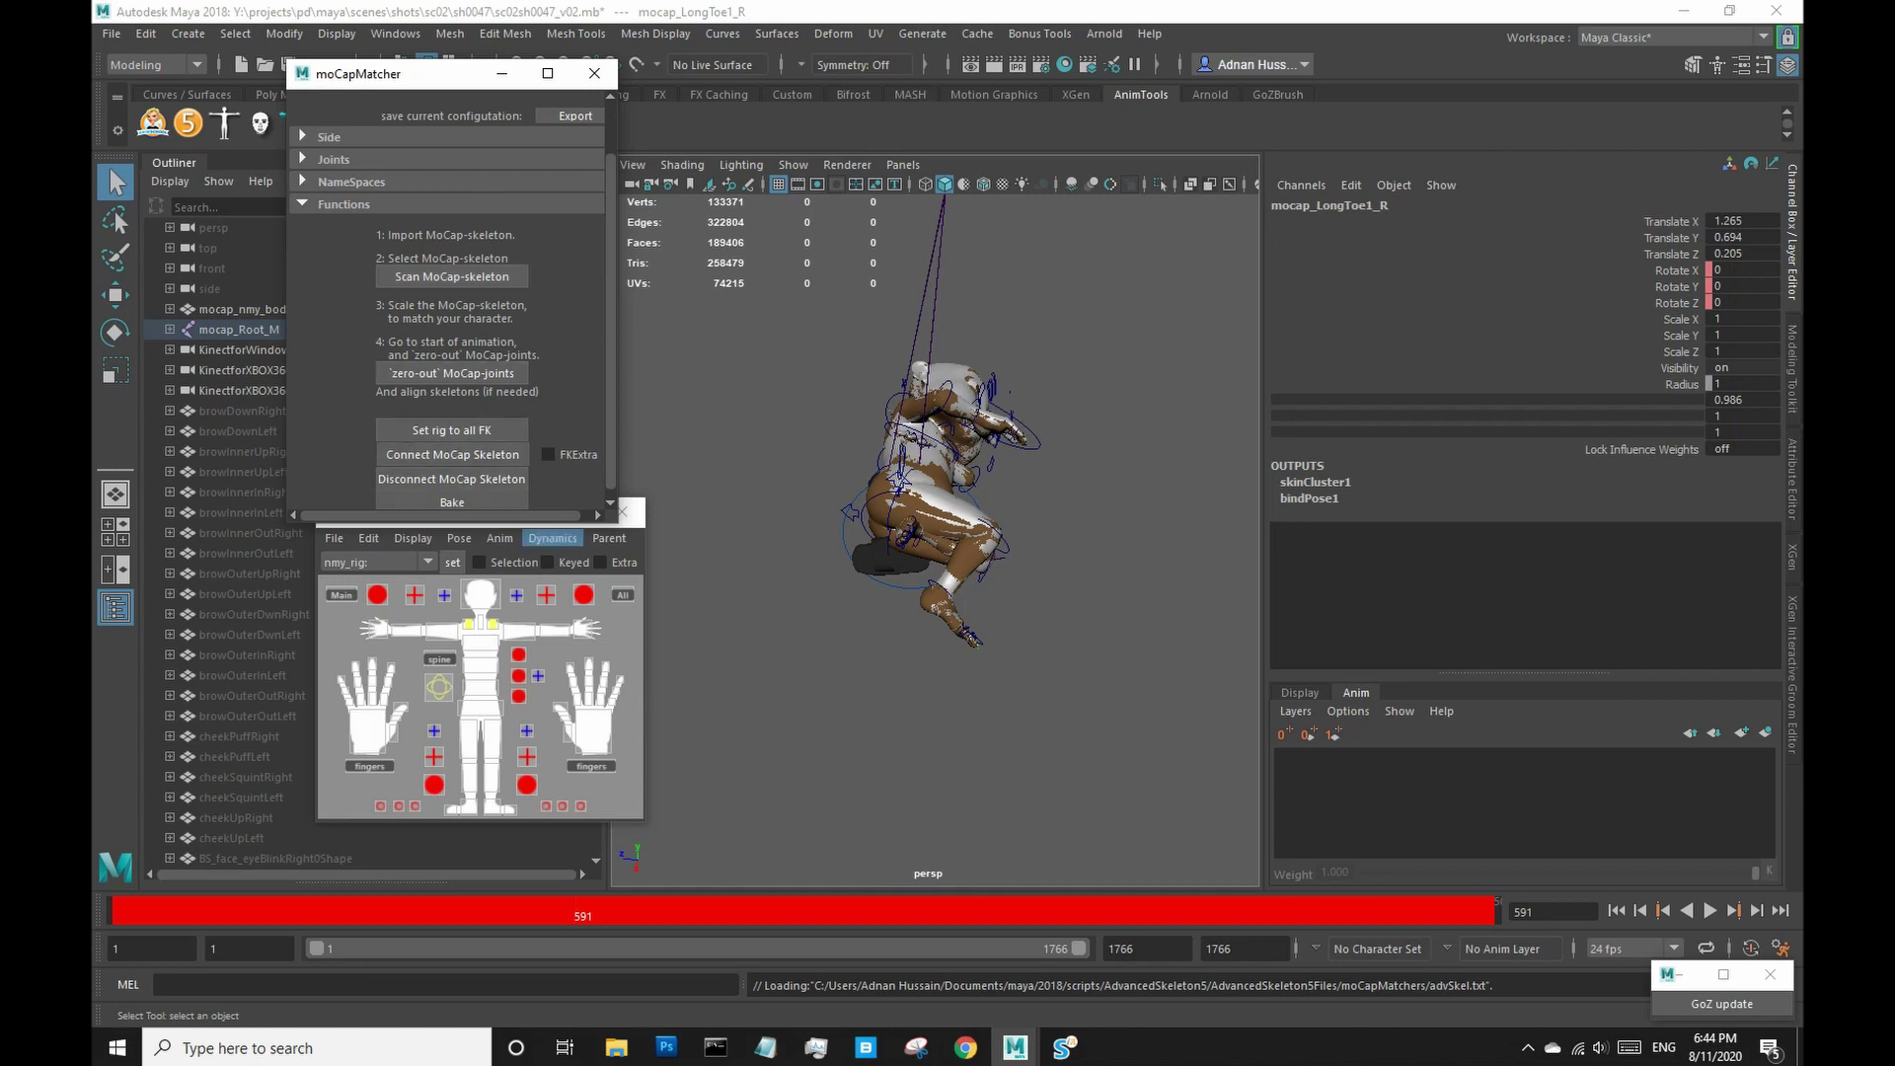
scroll(452, 445, "down", 1)
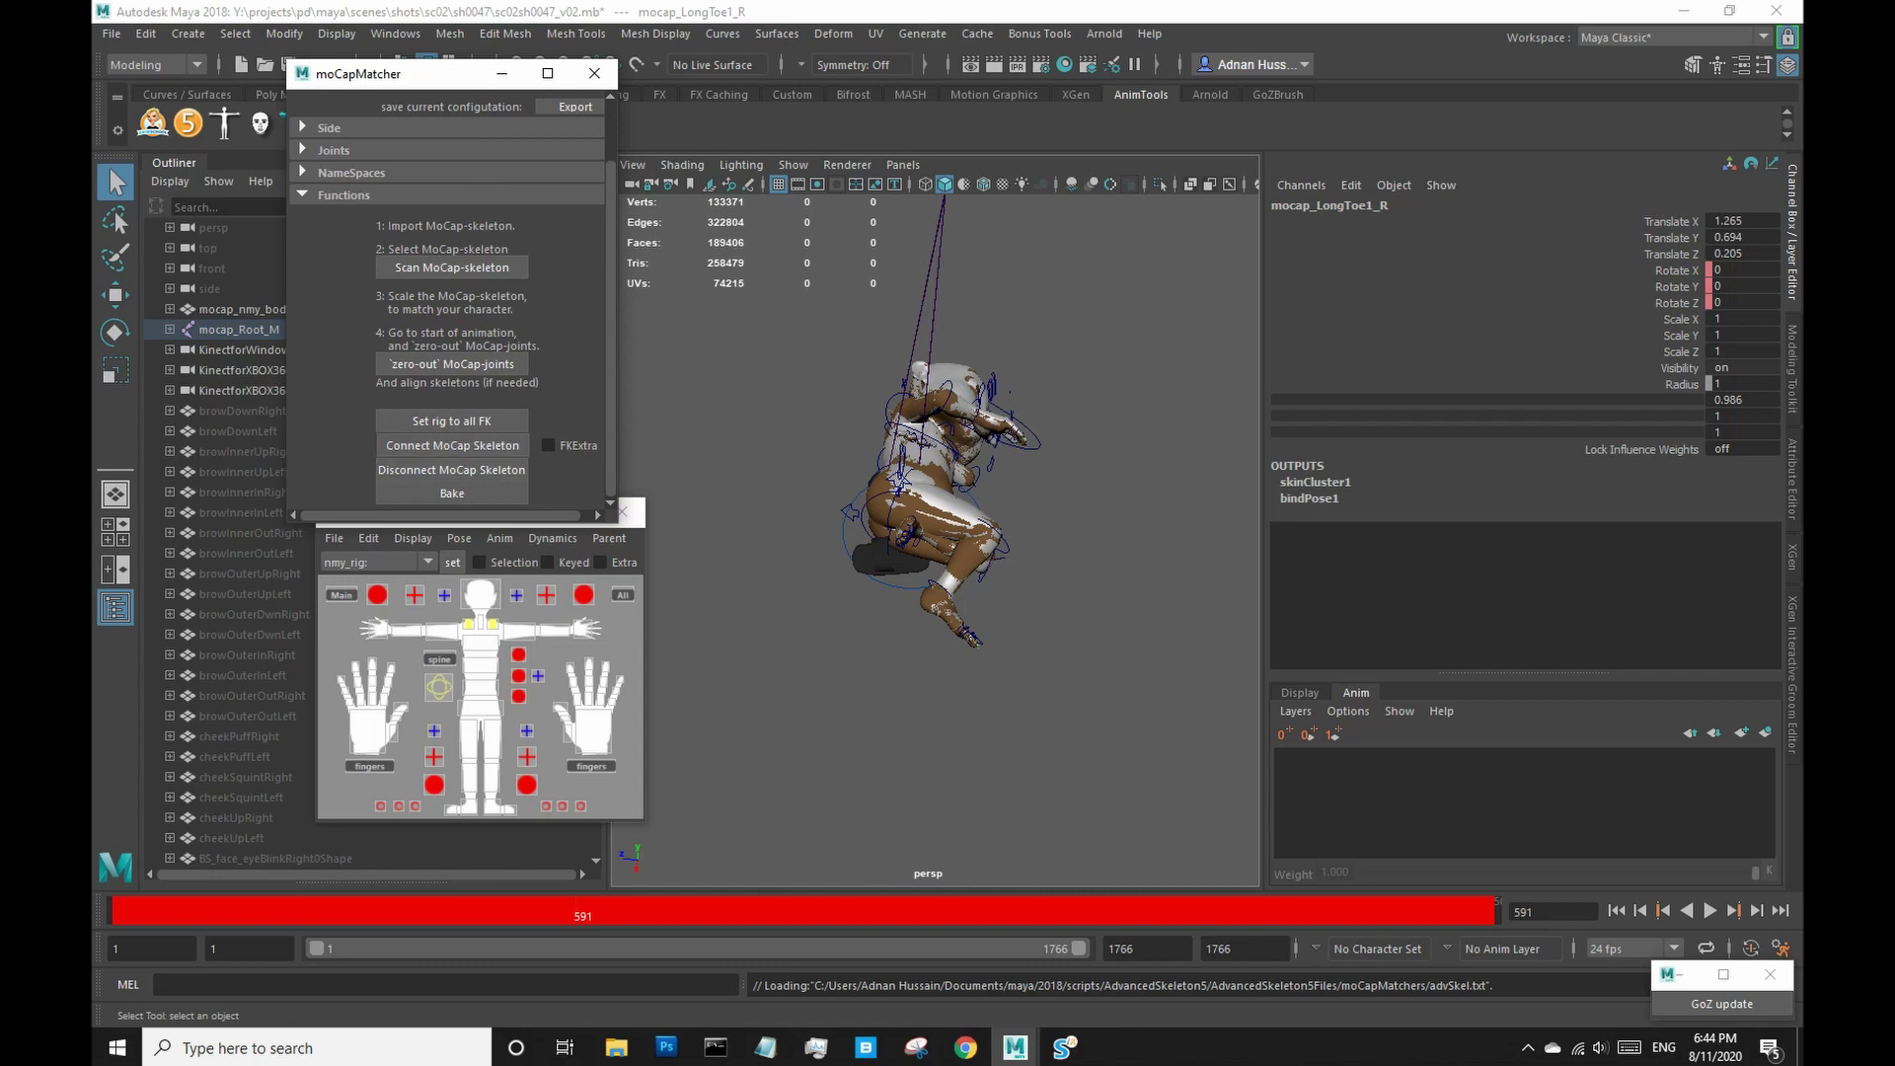
mouse_move(549, 914)
left_mouse_down()
mouse_move(1047, 914)
mouse_move(567, 914)
left_mouse_up()
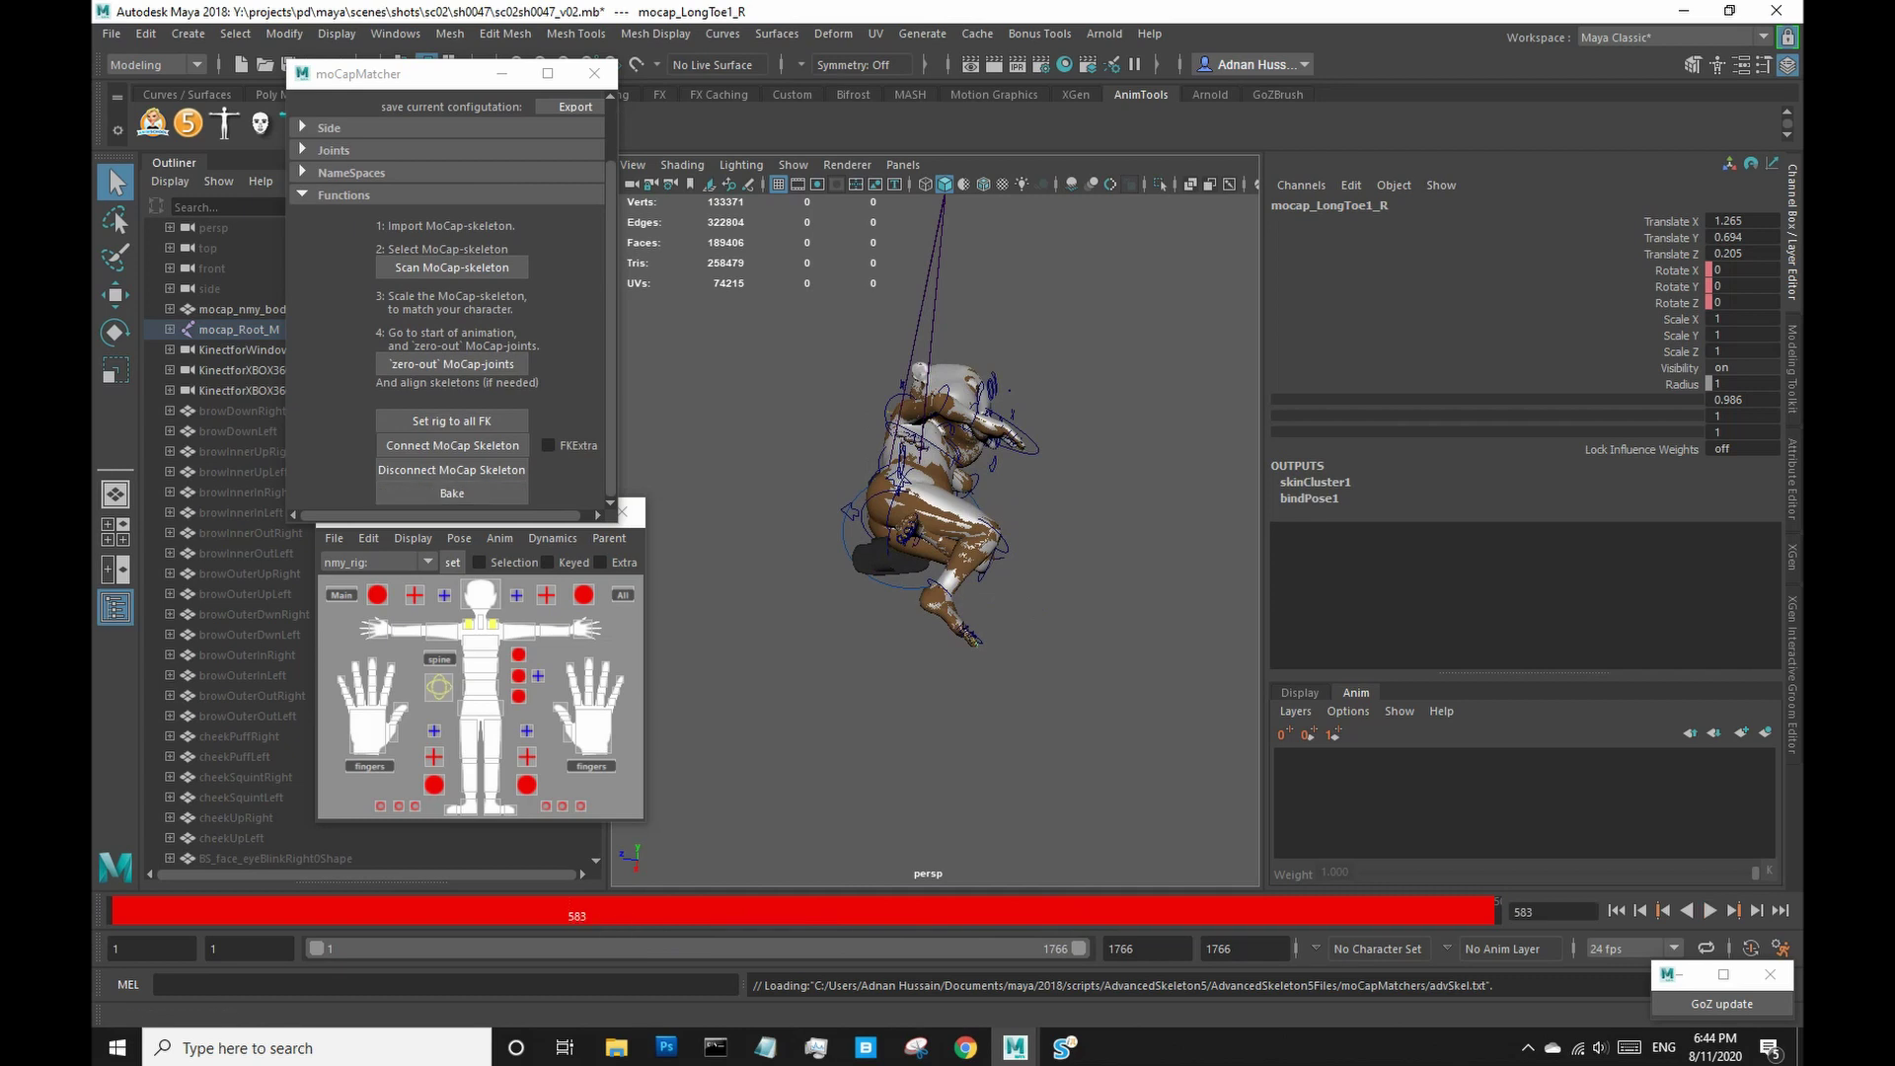
left_click(594, 73)
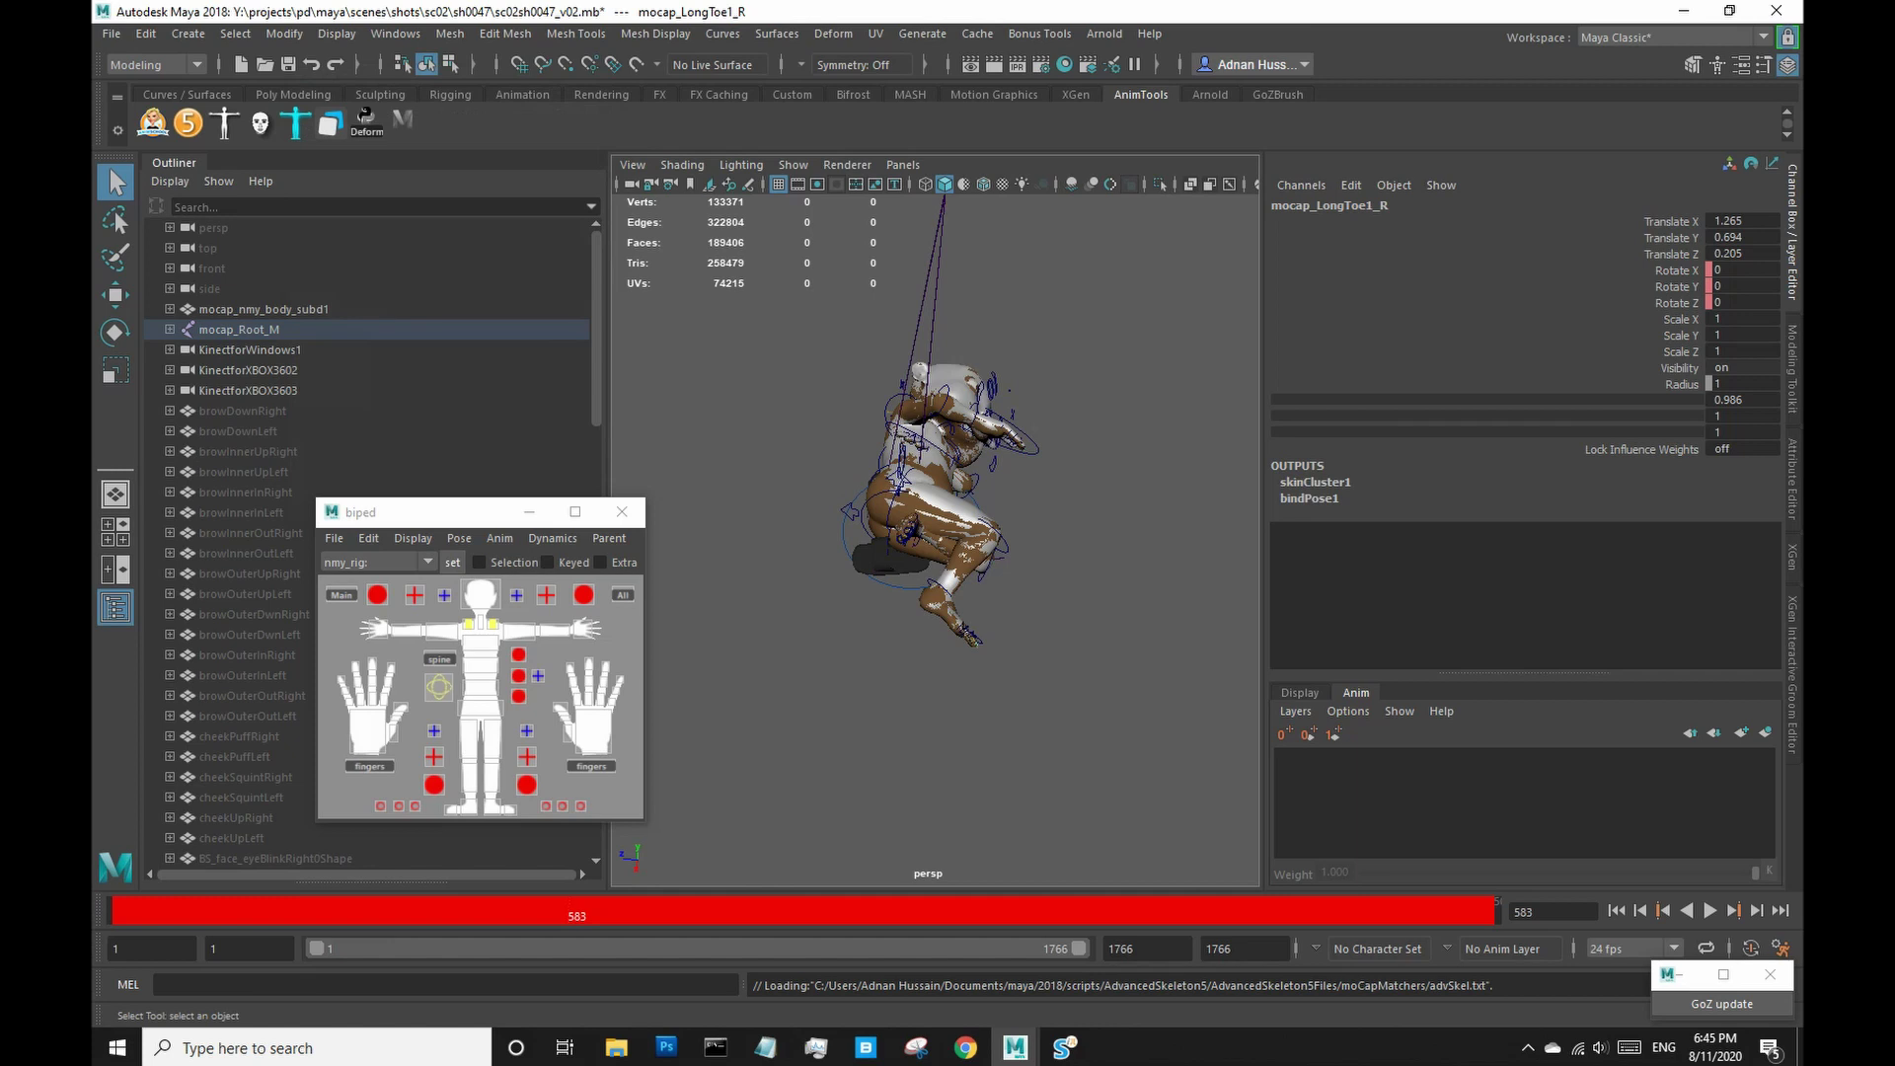
Open the scene file sc02sh0047_v10.mb from the sh0047 shot folder.
left_click(112, 35)
left_click(166, 89)
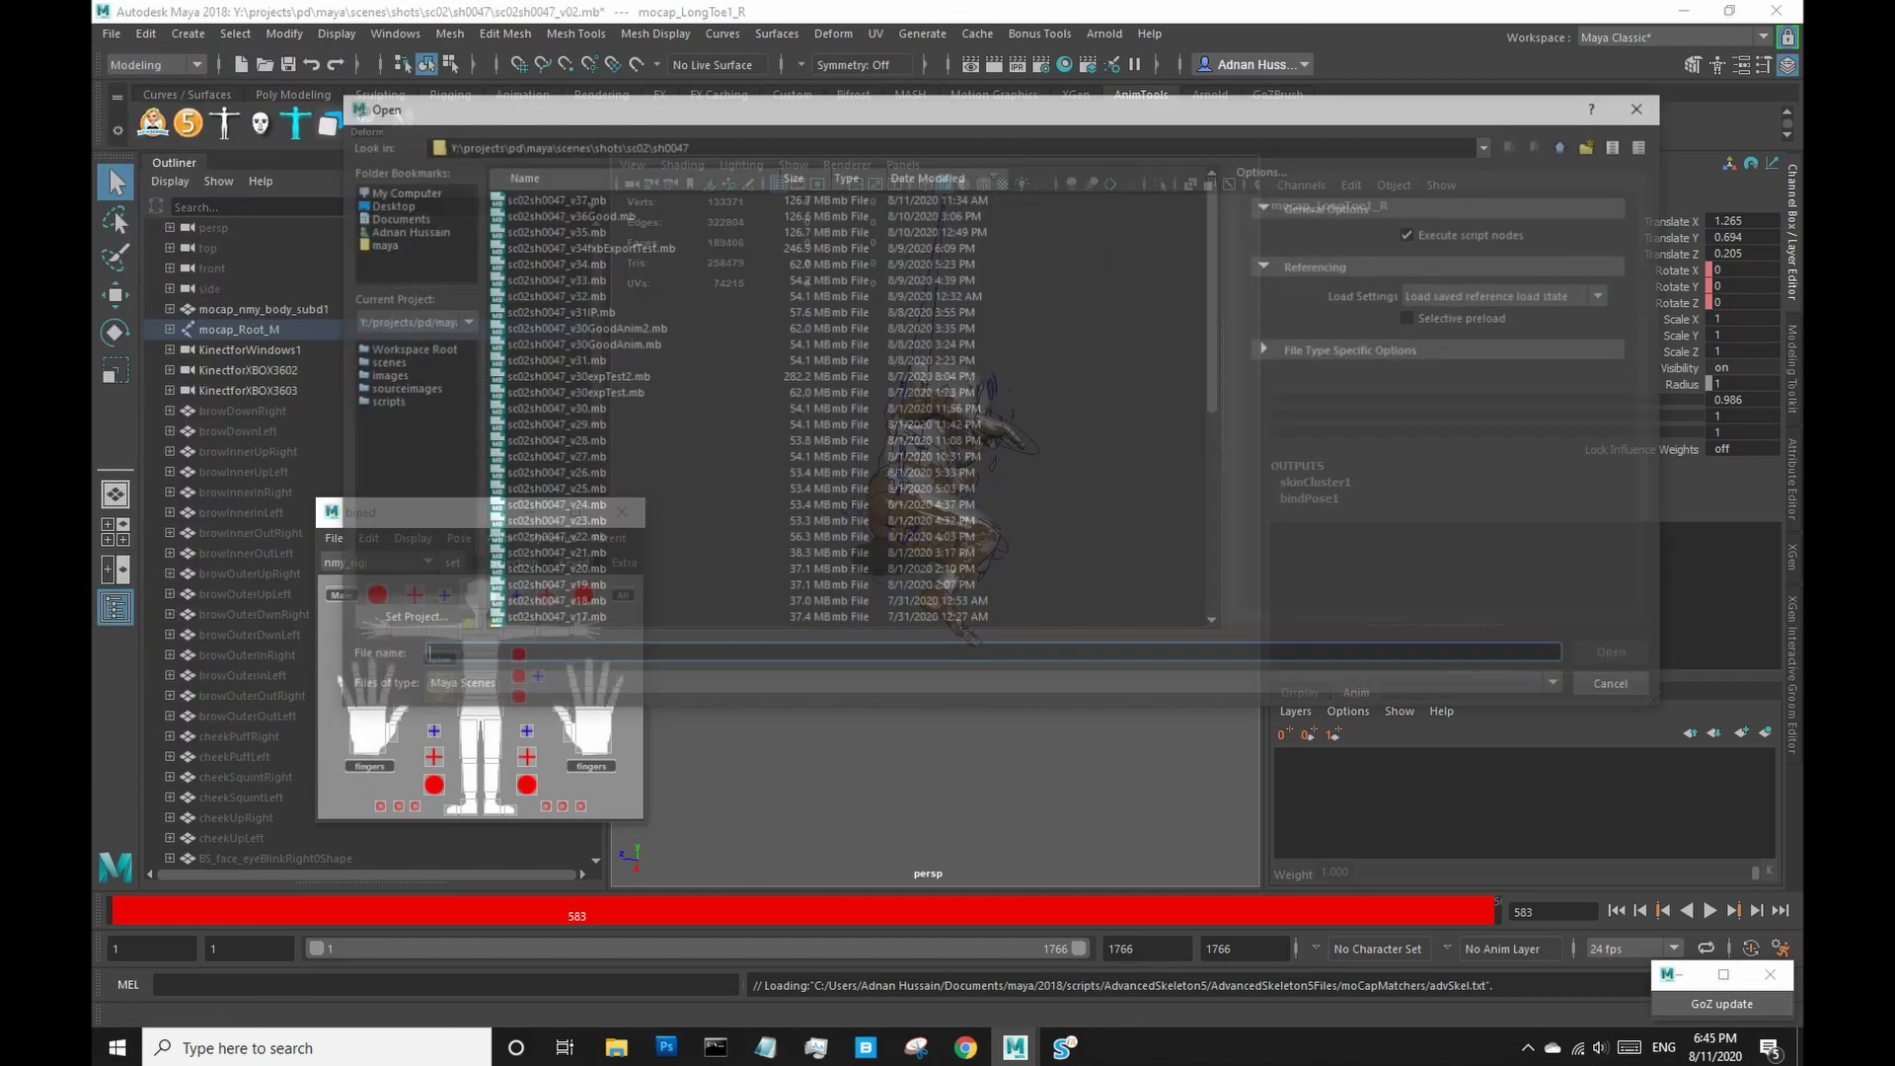
scroll(846, 405, "down", 10)
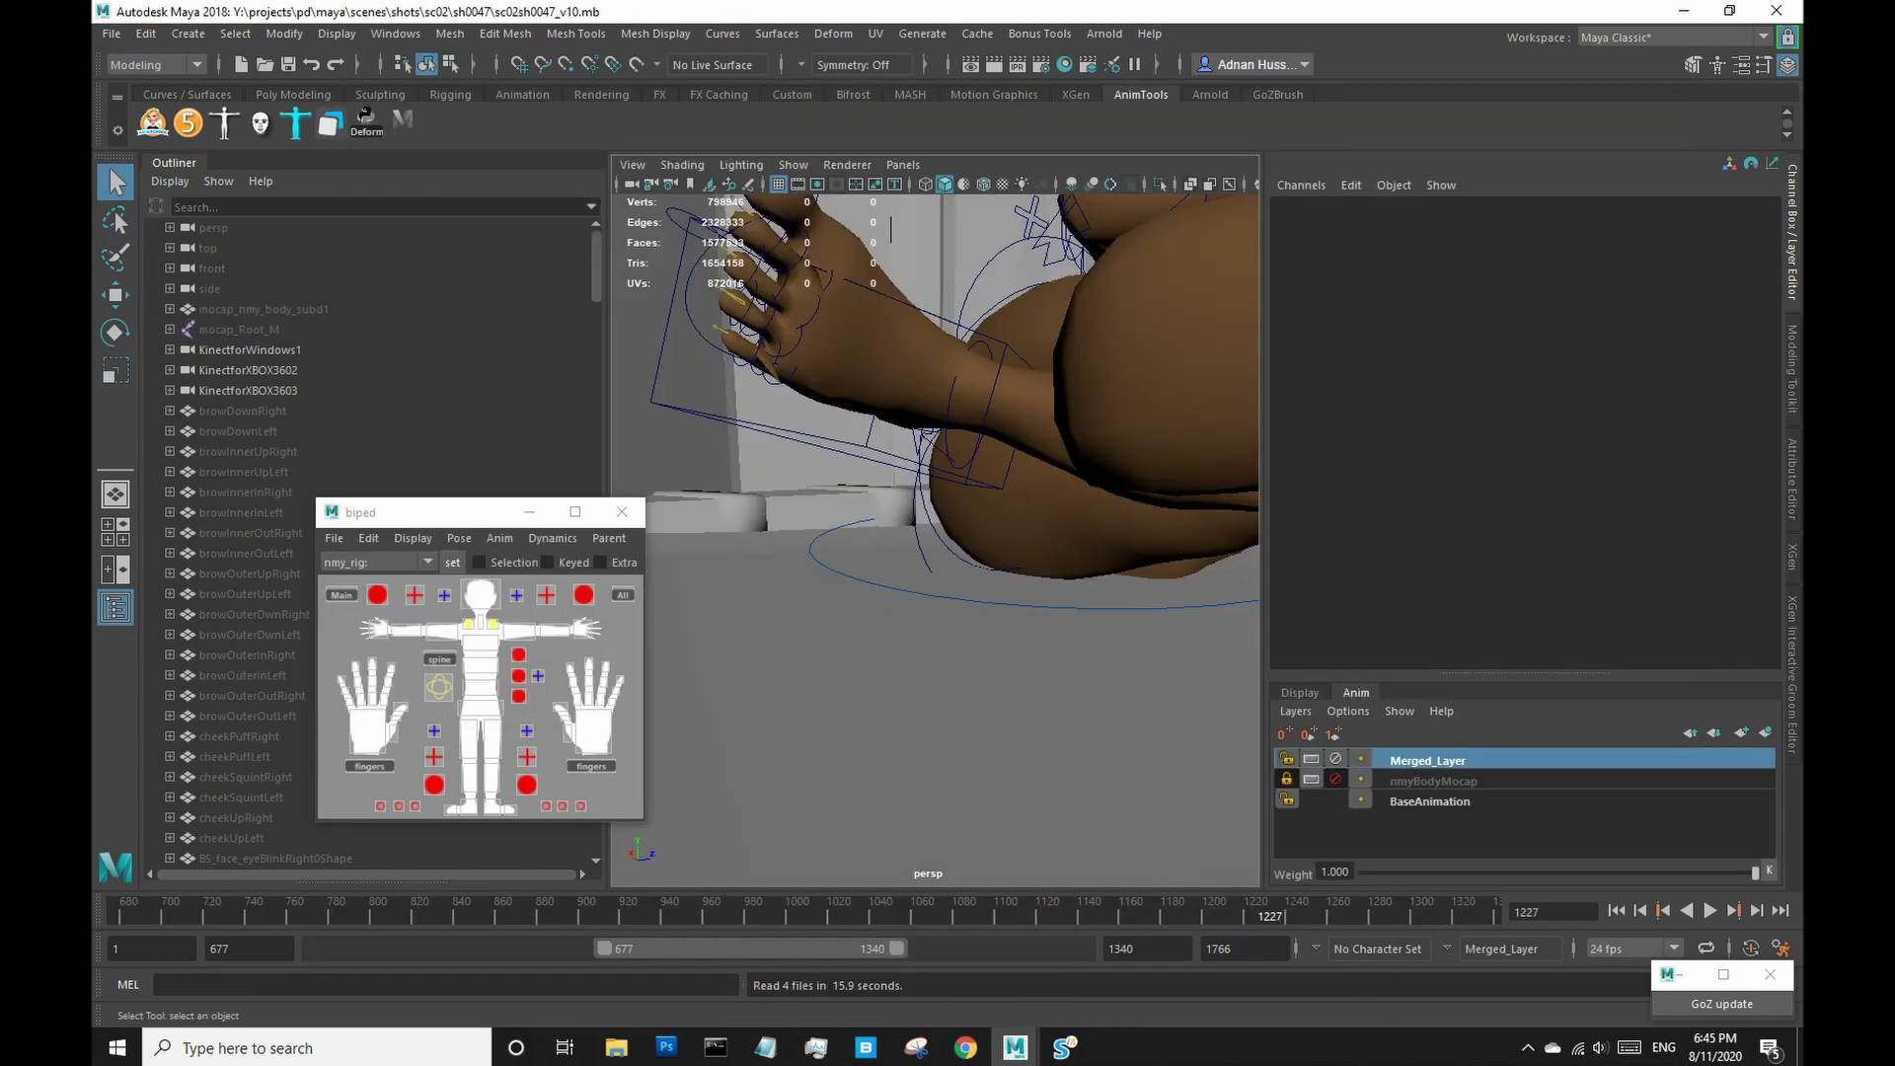
Frame the whole character on the bed and review its animation by scrubbing from frame 682 and playing it back.
scroll(934, 541, "down", 5)
left_click_drag(947, 445, 755, 637, "alt")
middle_click_drag(1046, 543, 686, 543, "alt")
scroll(935, 540, "down", 4)
left_click_drag(928, 533, 995, 563, "alt")
middle_click_drag(995, 562, 1034, 533, "alt")
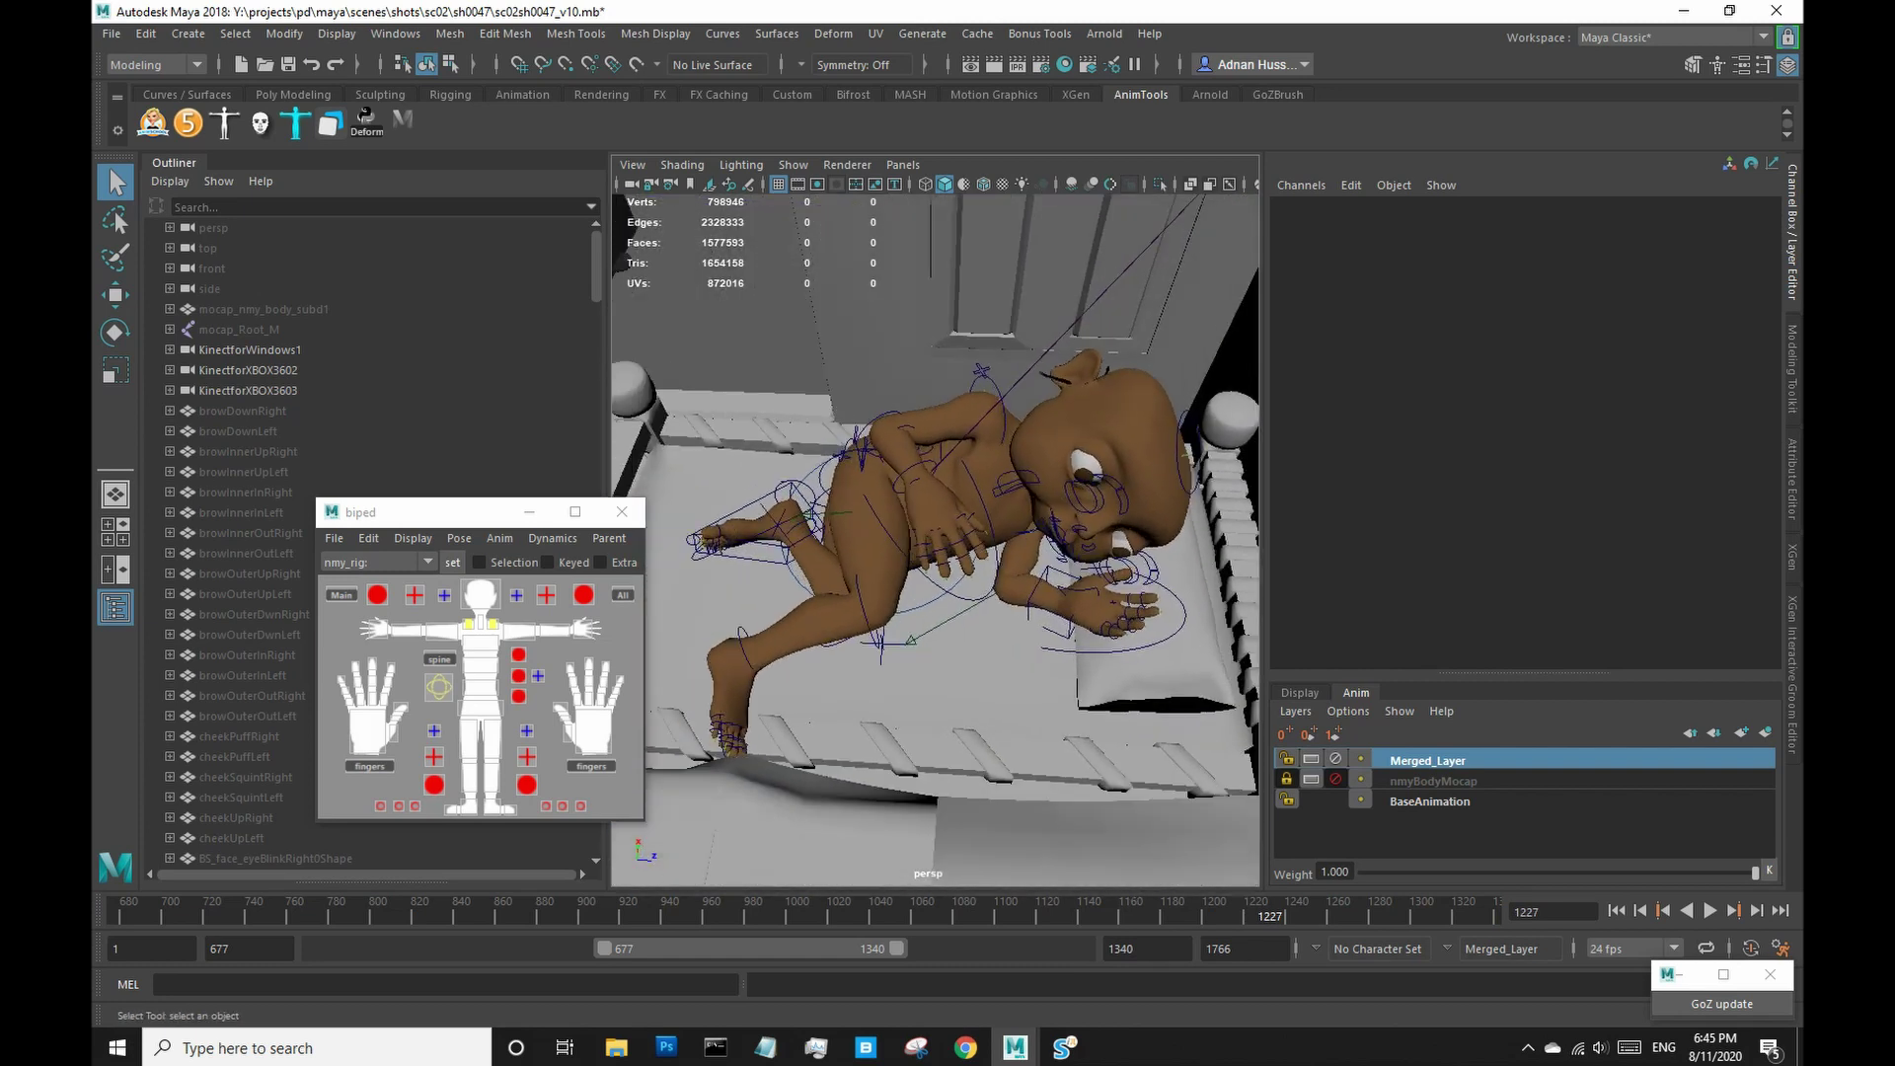
left_click(129, 916)
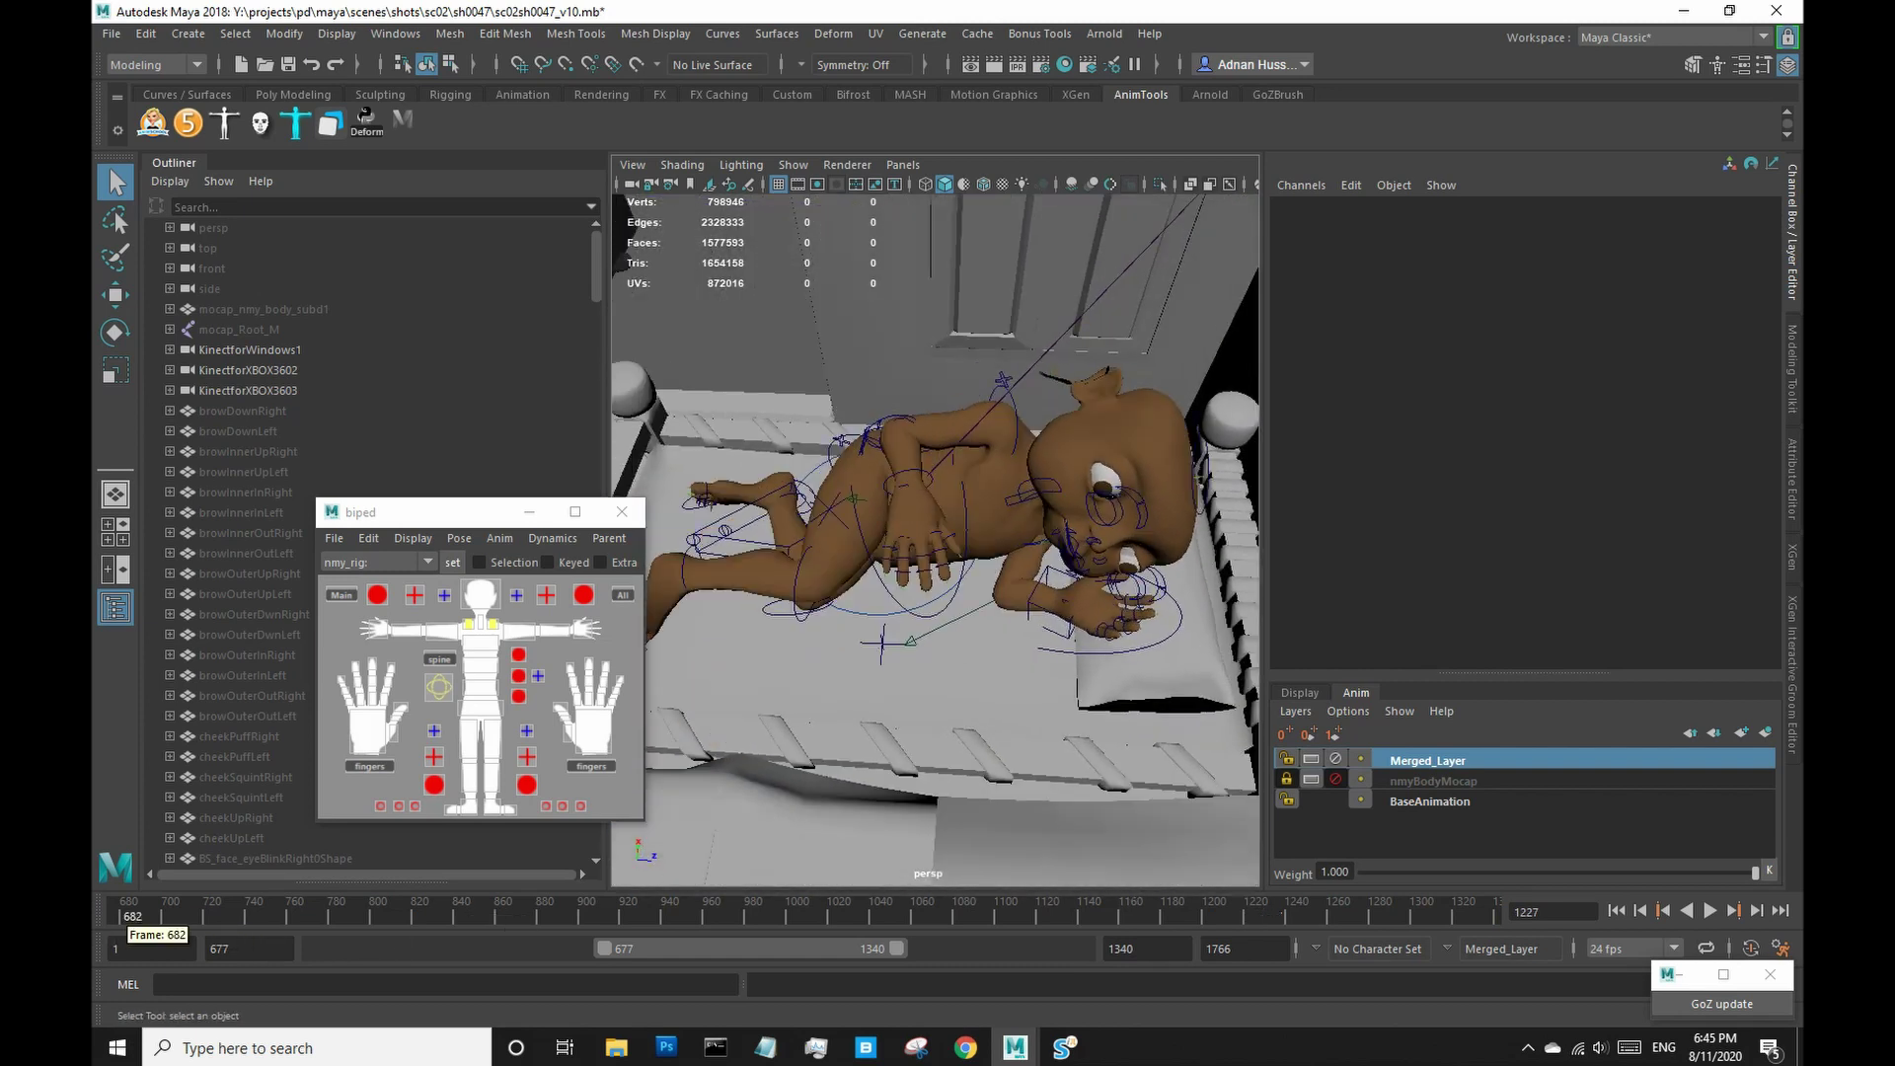
left_click_drag(130, 918, 930, 922)
left_click(1710, 911)
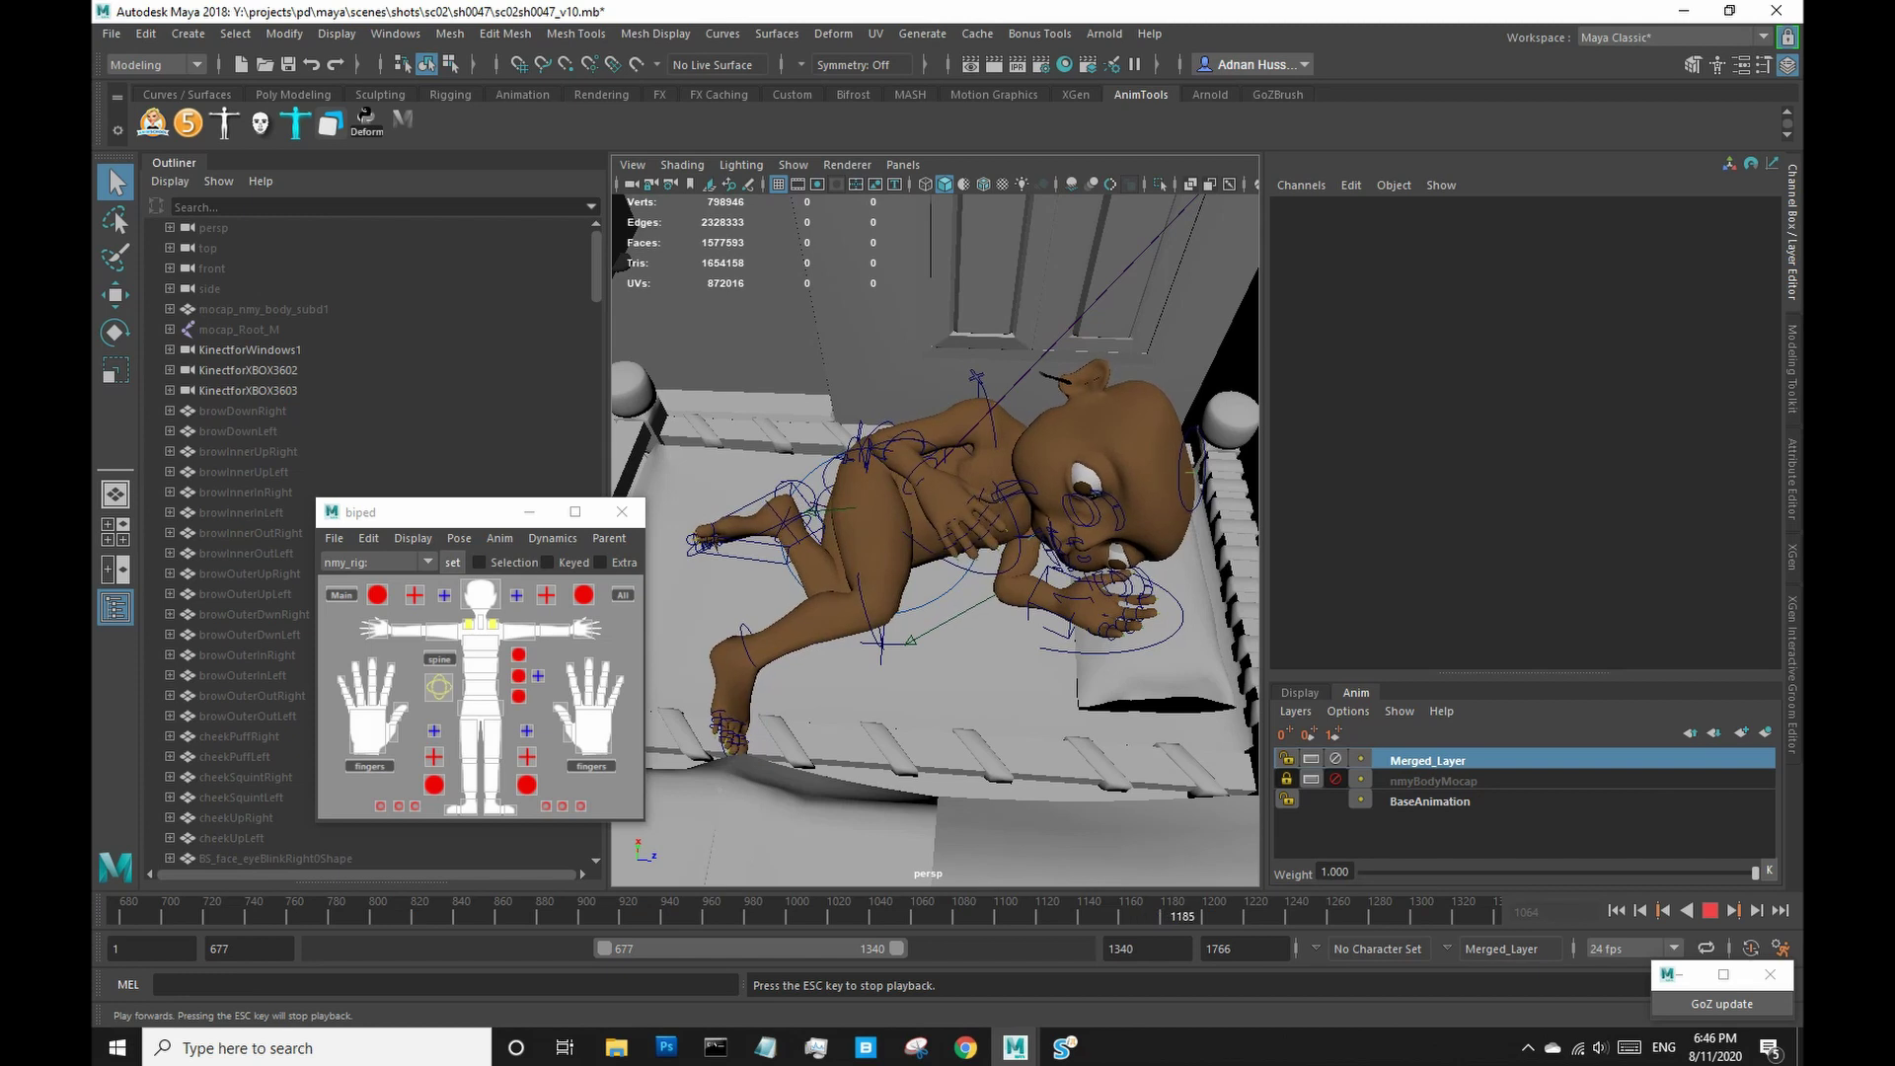
left_click(1710, 910)
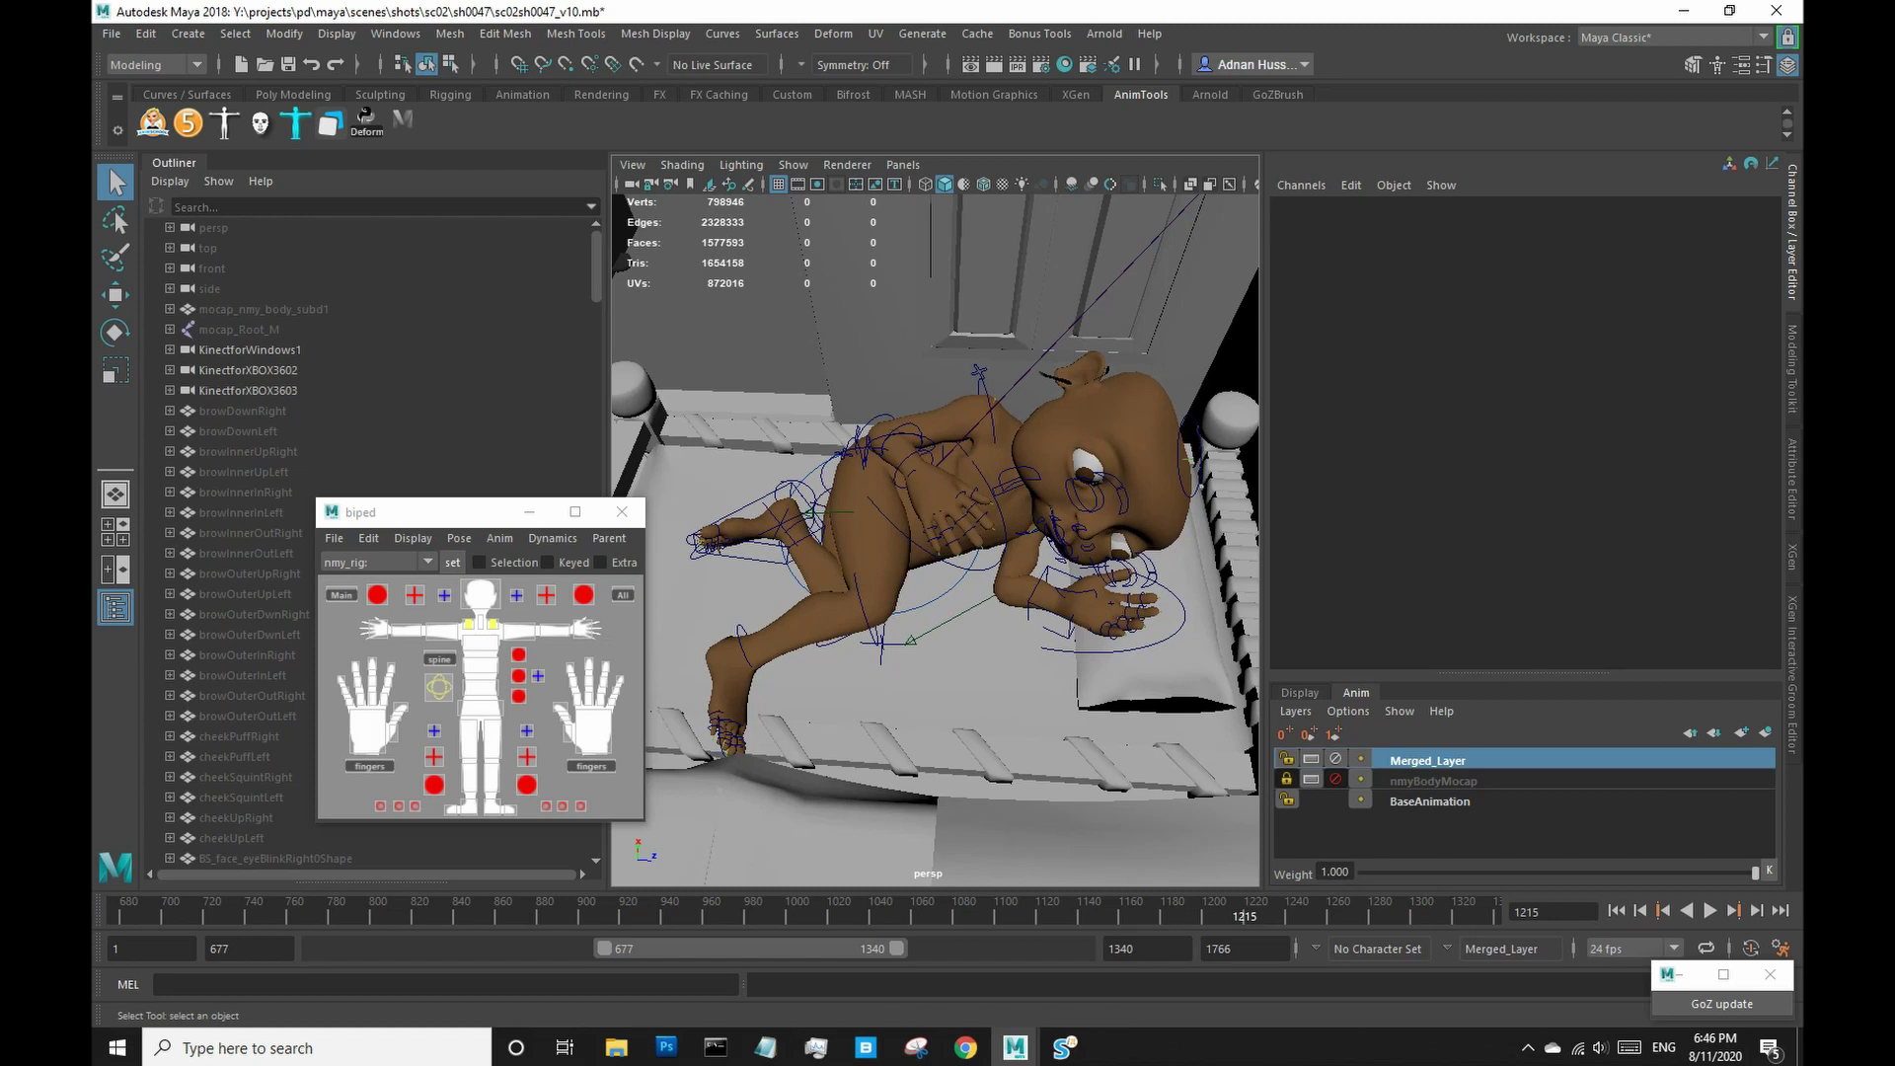
Open the scene file sc02sh0047_v37.mb and select the face mocap head mesh.
left_click(907, 458)
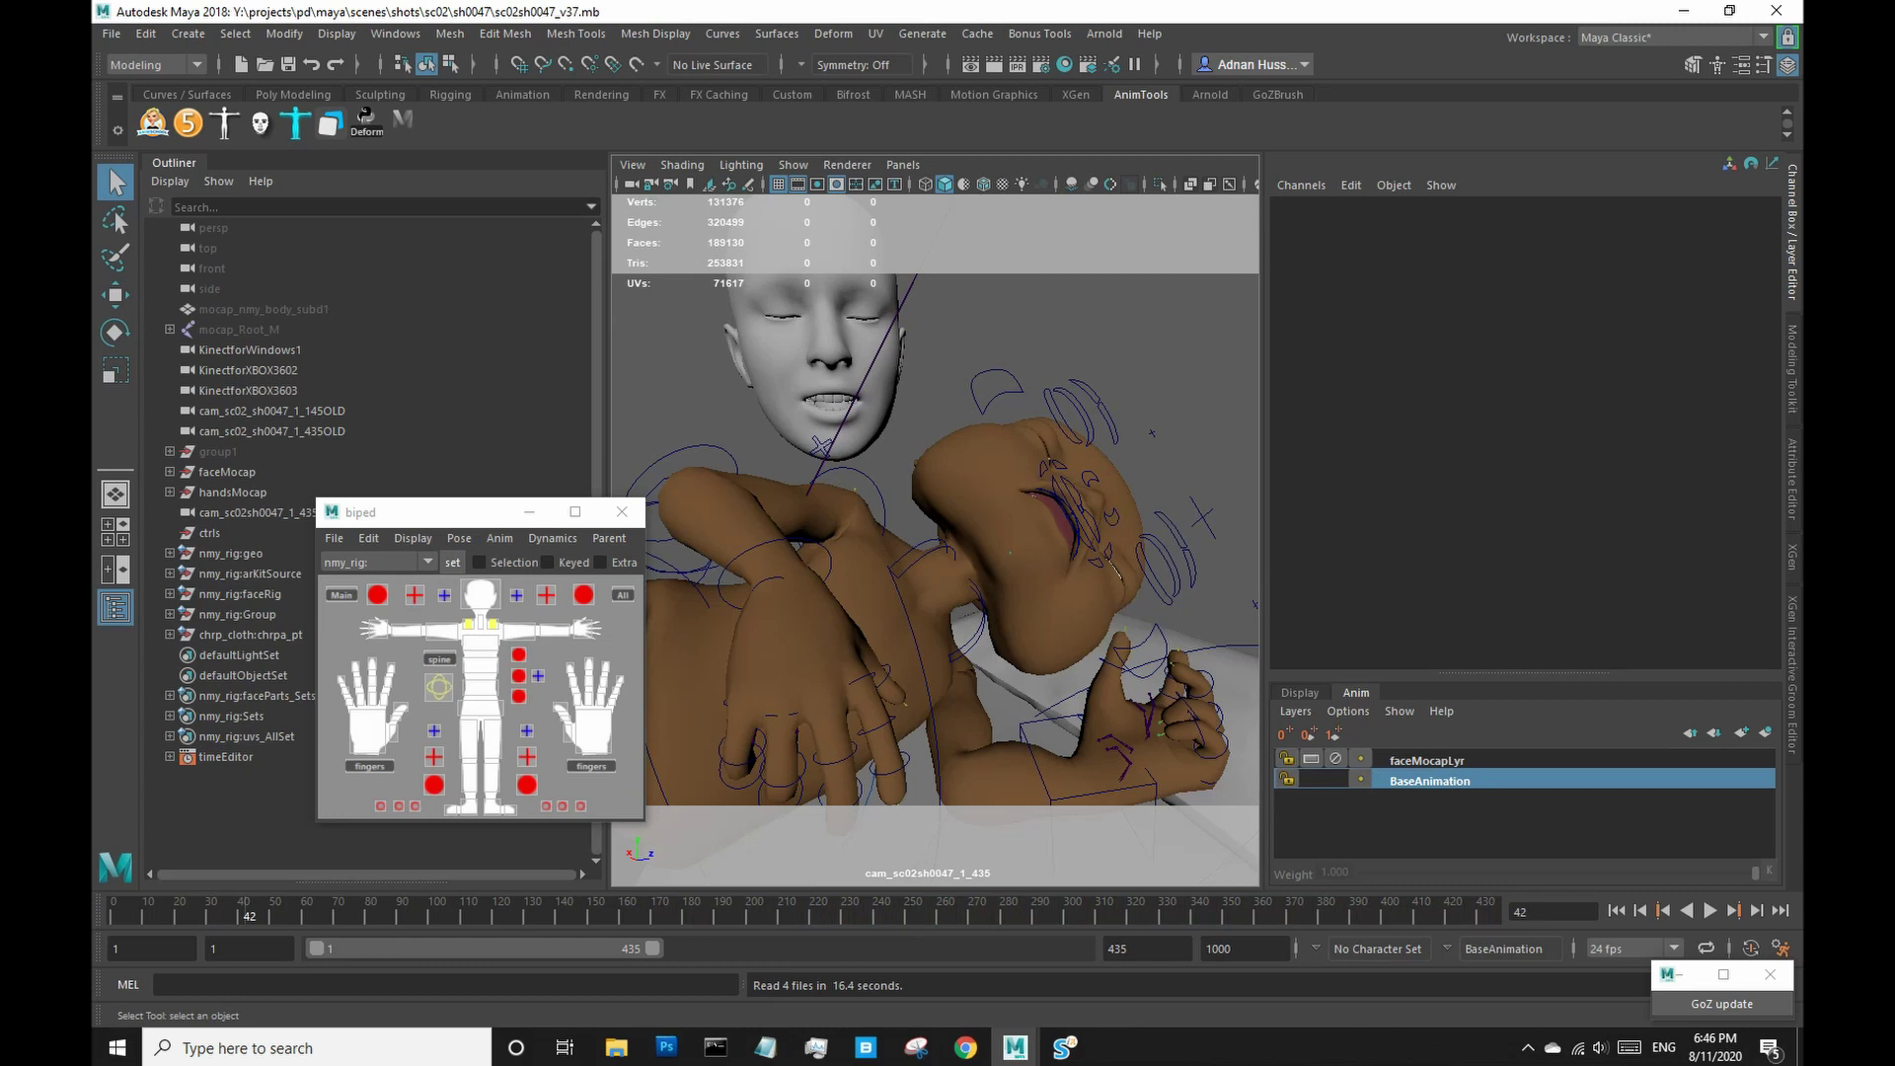
left_click(821, 358)
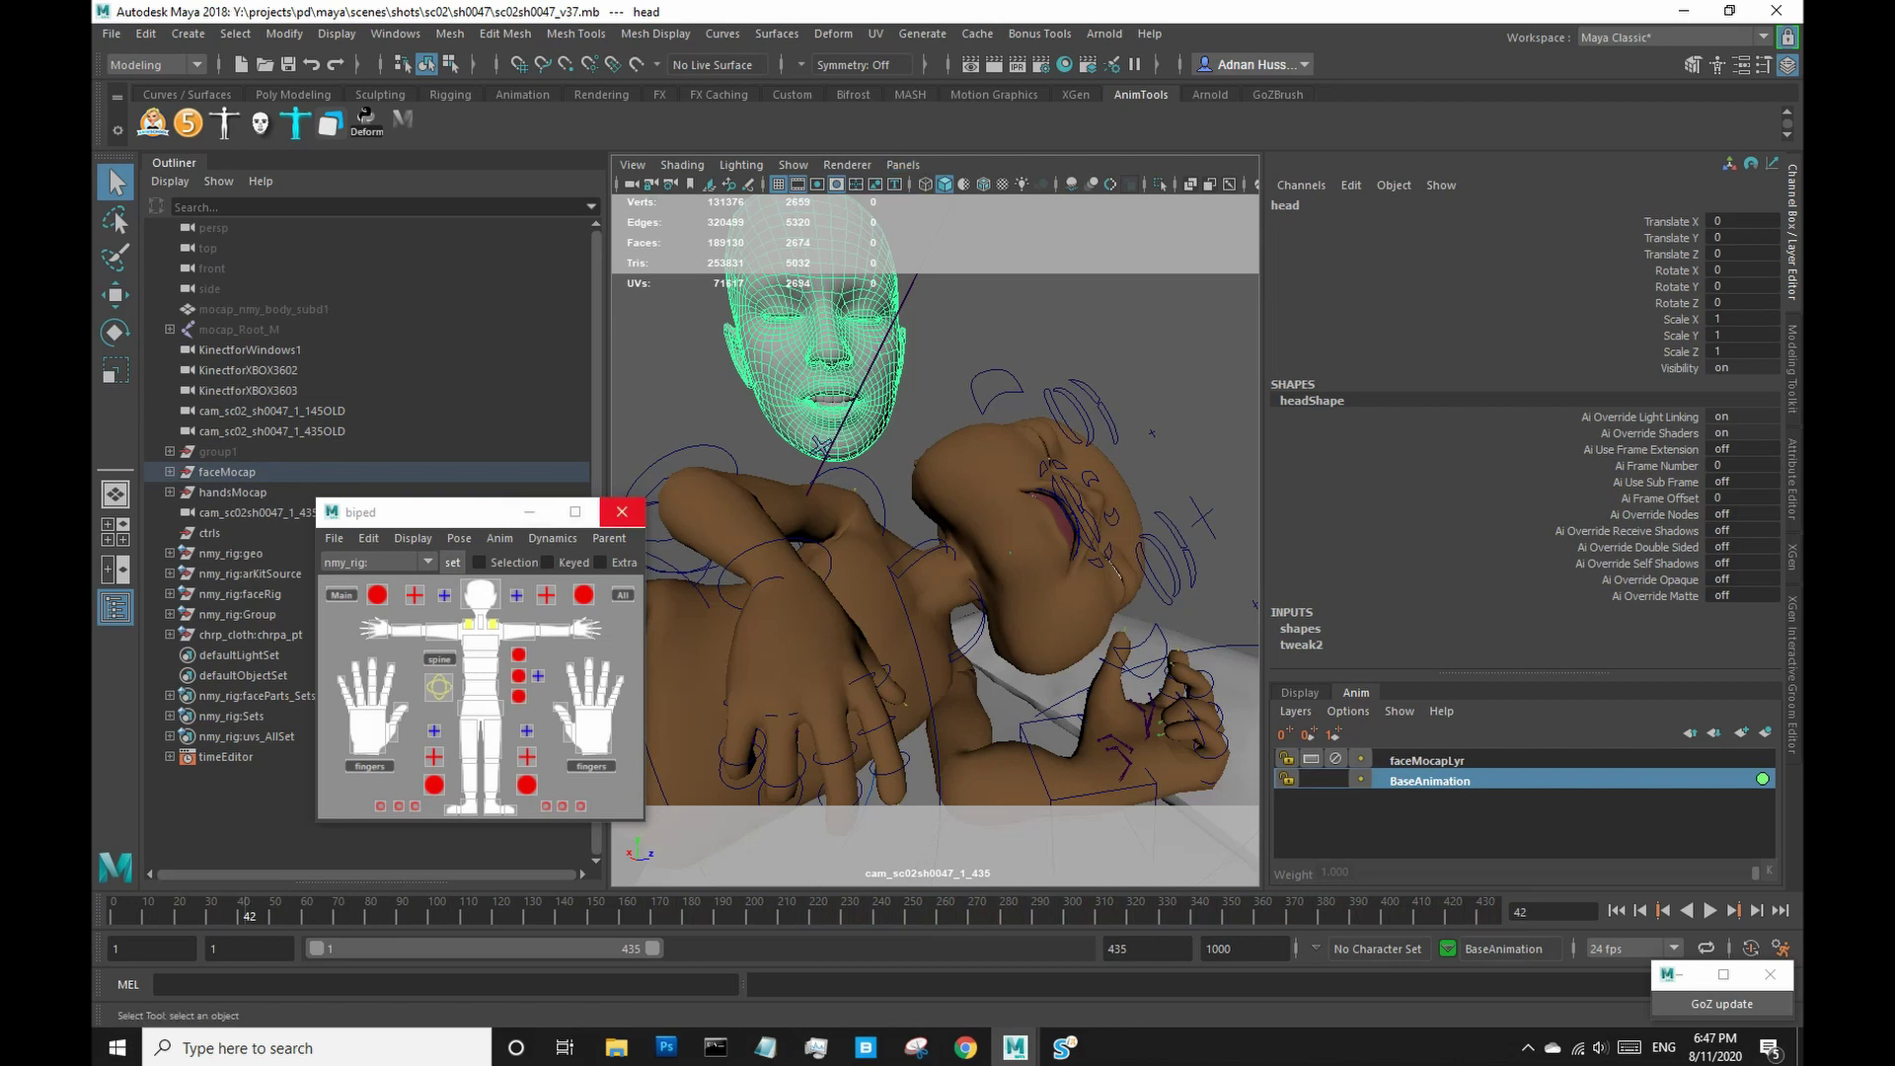
Minimize the biped picker and expand the faceMocap group to examine its facial blend shape meshes.
left_click(529, 513)
left_click(903, 165)
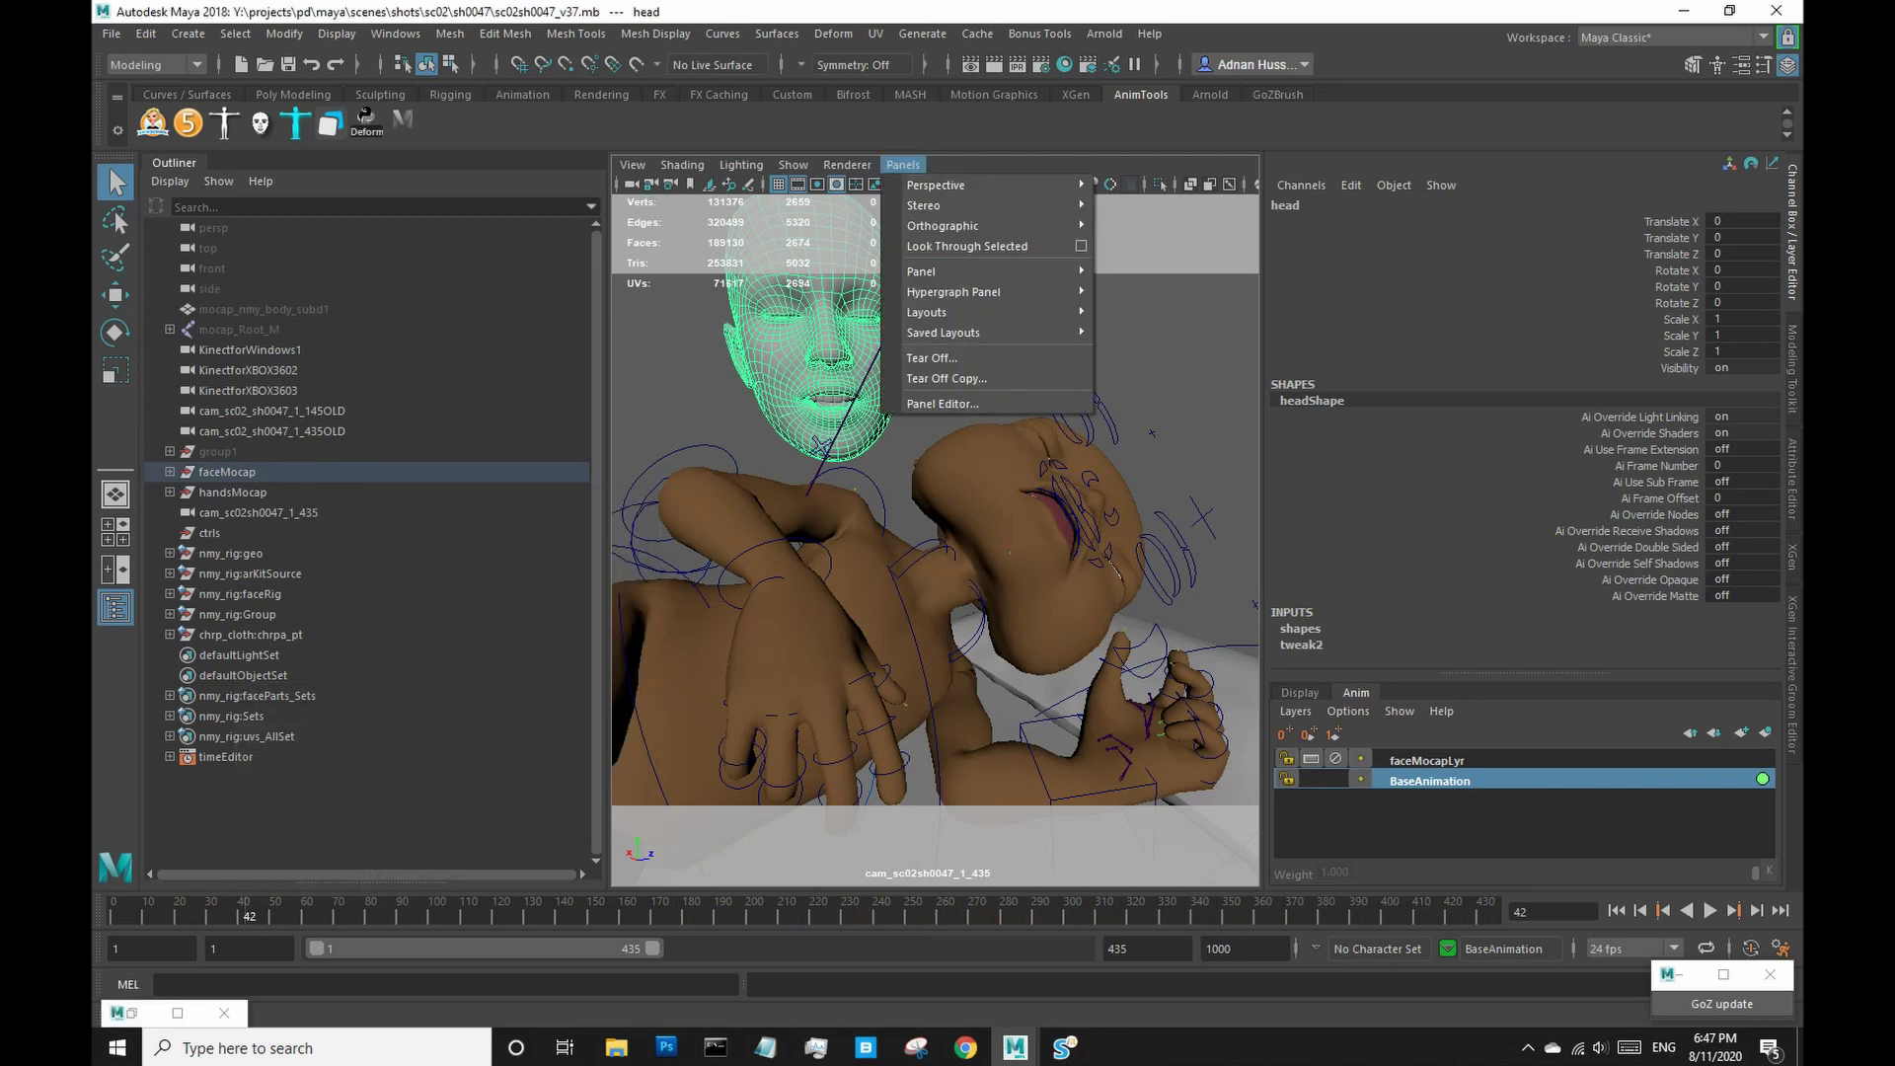
mouse_move(948, 186)
left_click(903, 165)
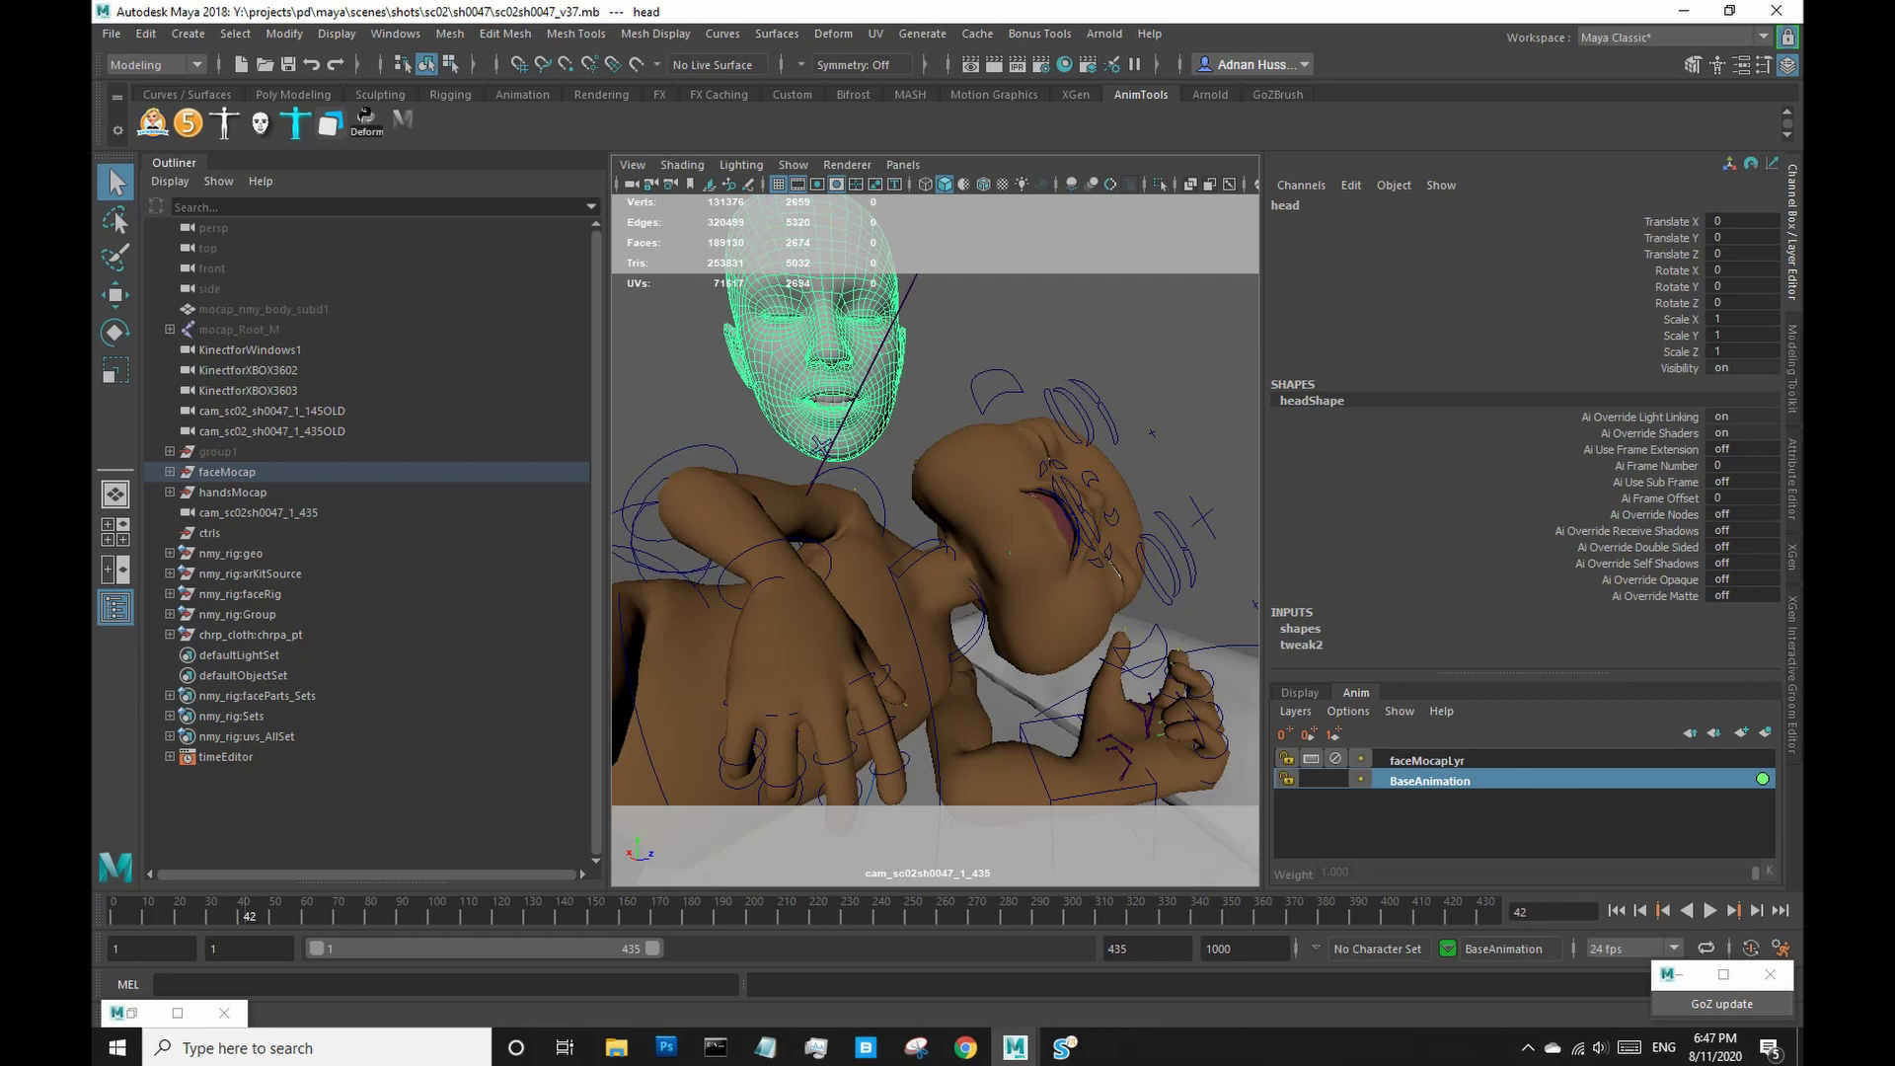
left_click(170, 472)
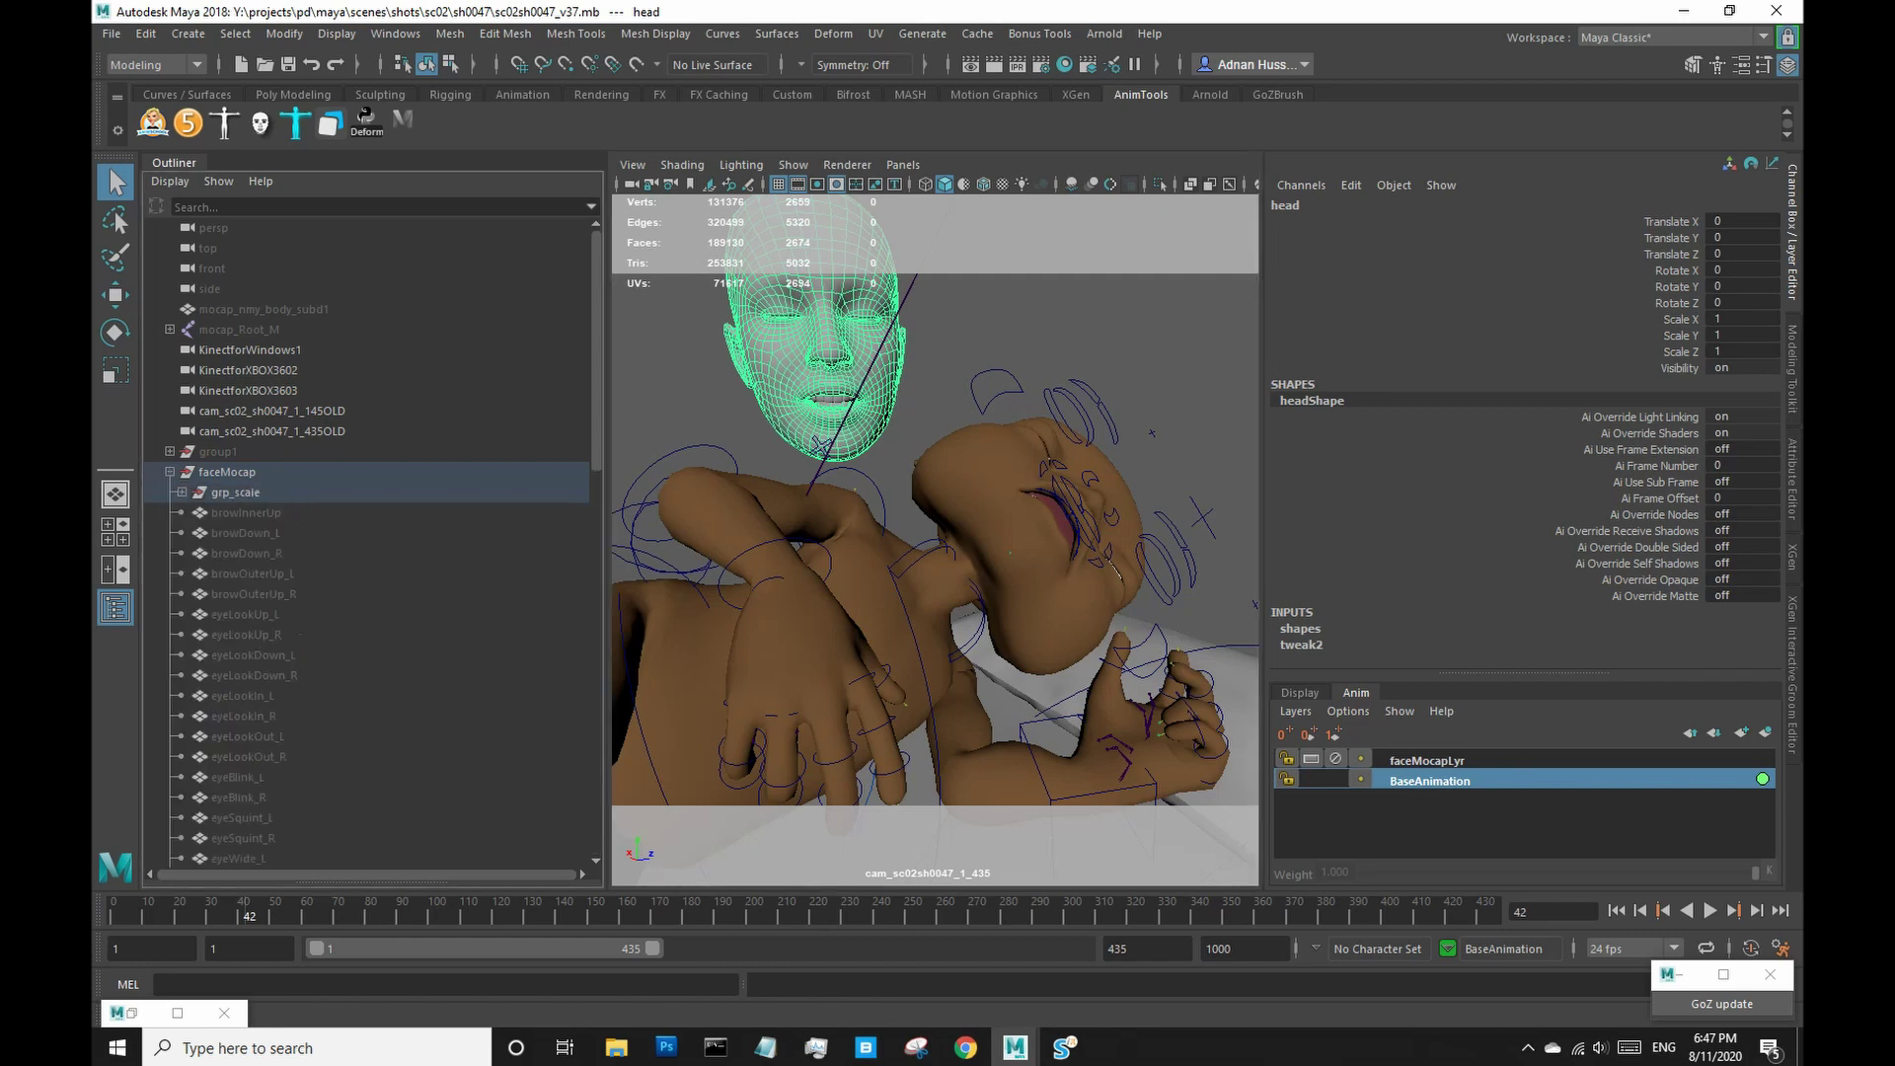
scroll(370, 542, "down", 8)
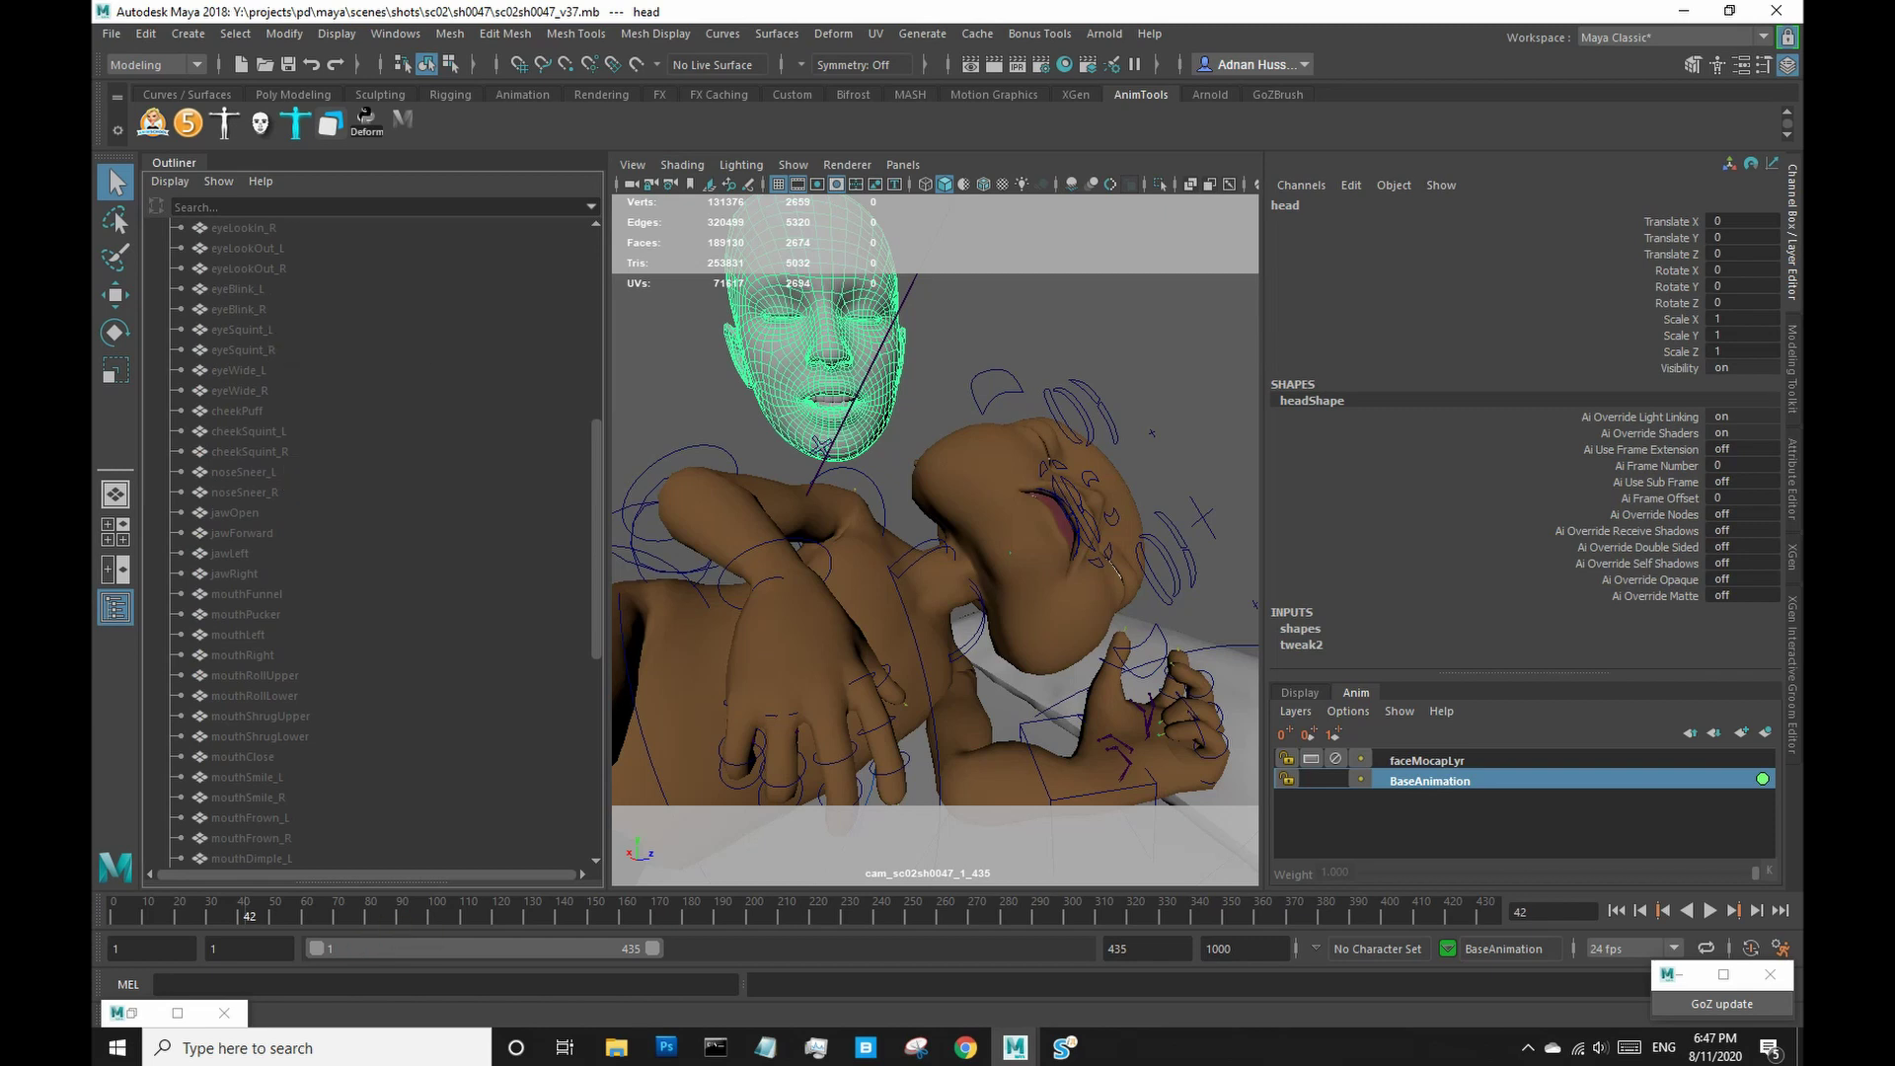
Scrub the shot from frame 42 to frame 165, comparing the face mocap head with the character's facial animation.
left_click(300, 915)
left_click_drag(300, 916, 642, 914)
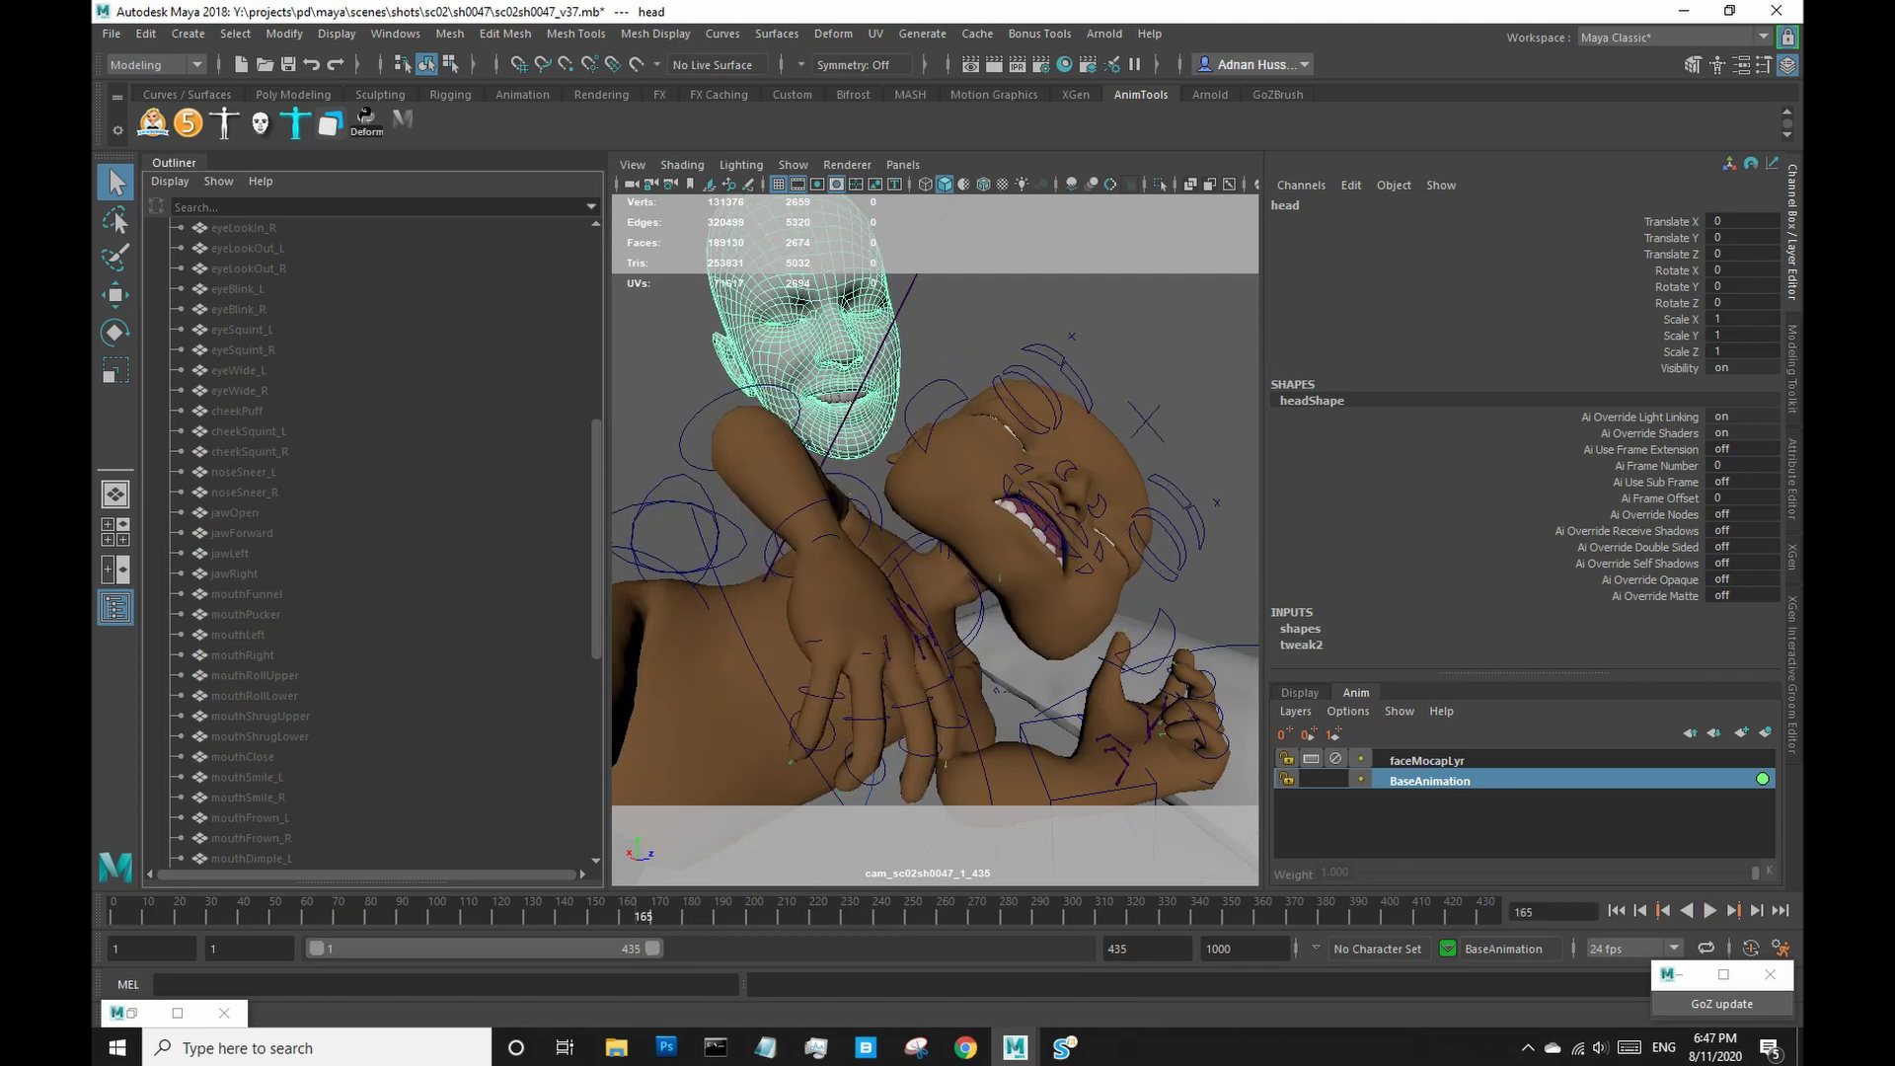
scroll(578, 867, "up", 8)
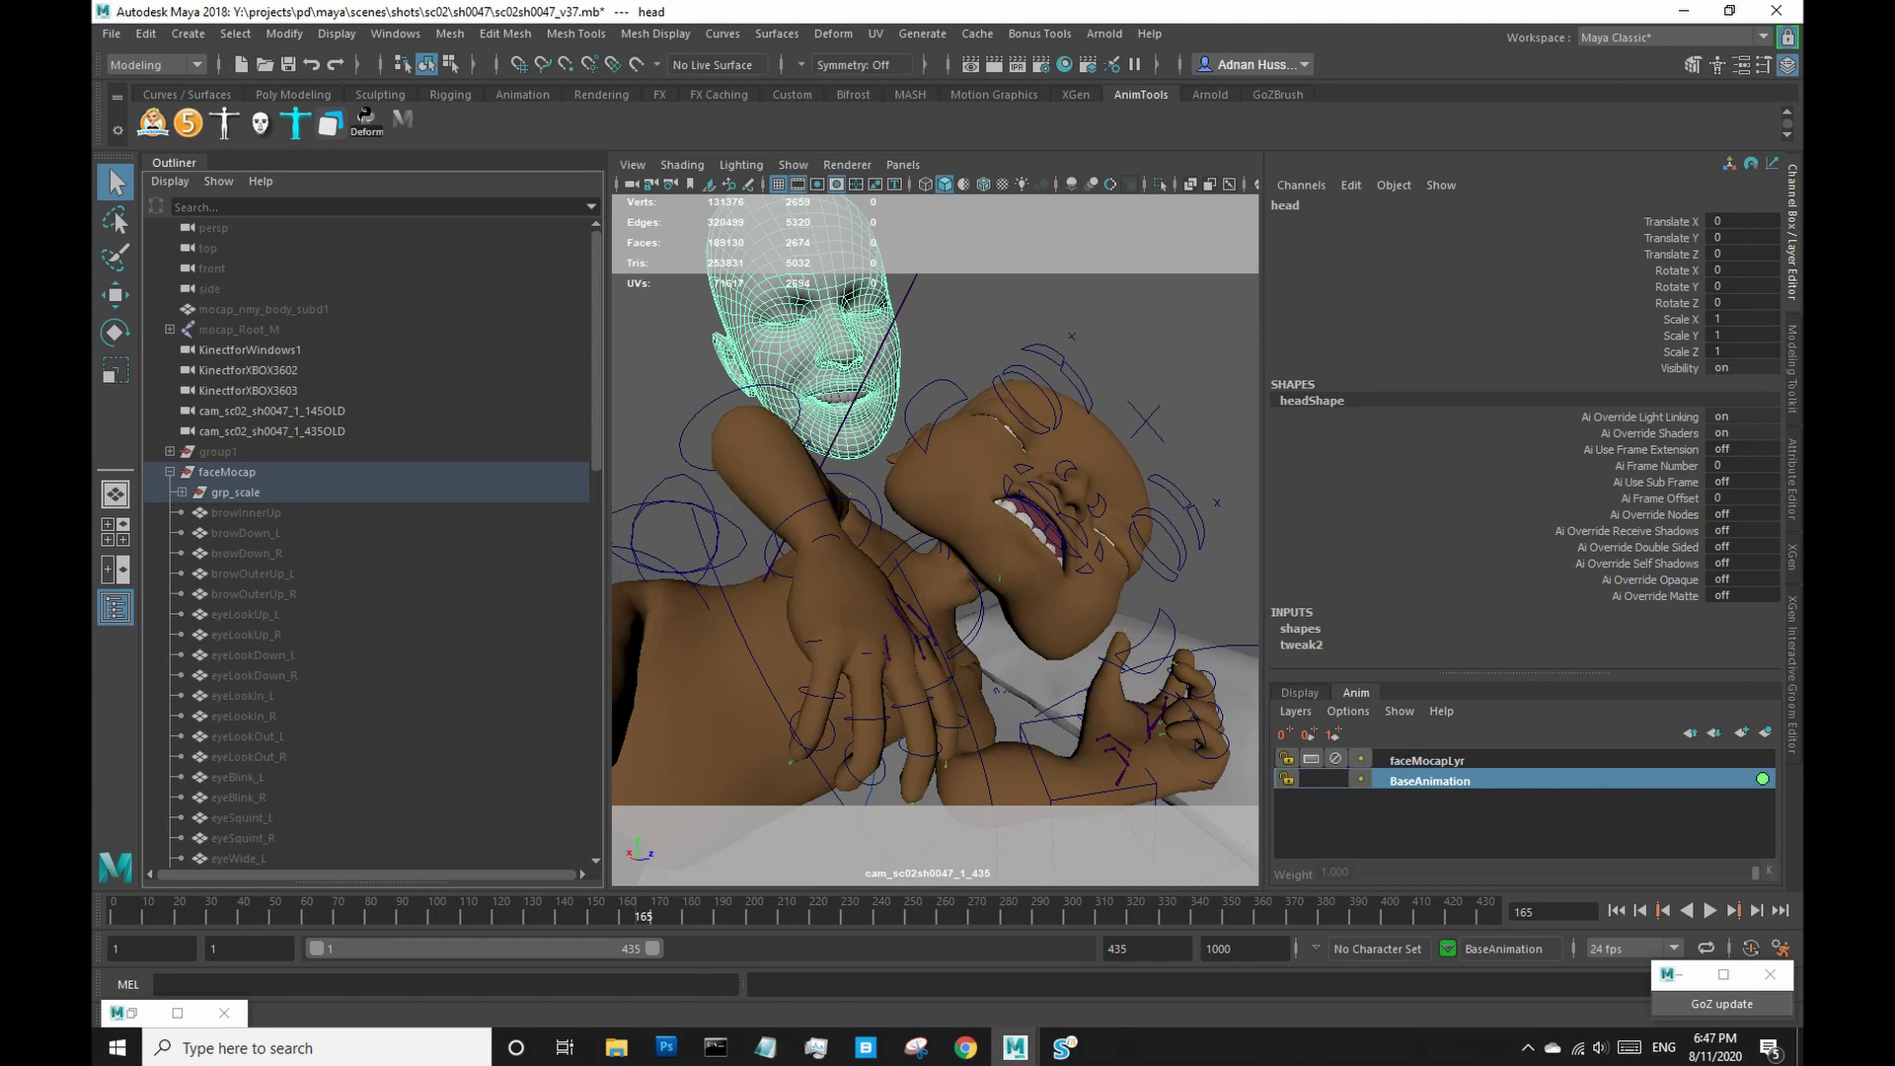
Select the rig's eye, cheek and brow controls one by one to inspect their keyed channels, play the animation and return to frame 1.
left_click(1052, 391)
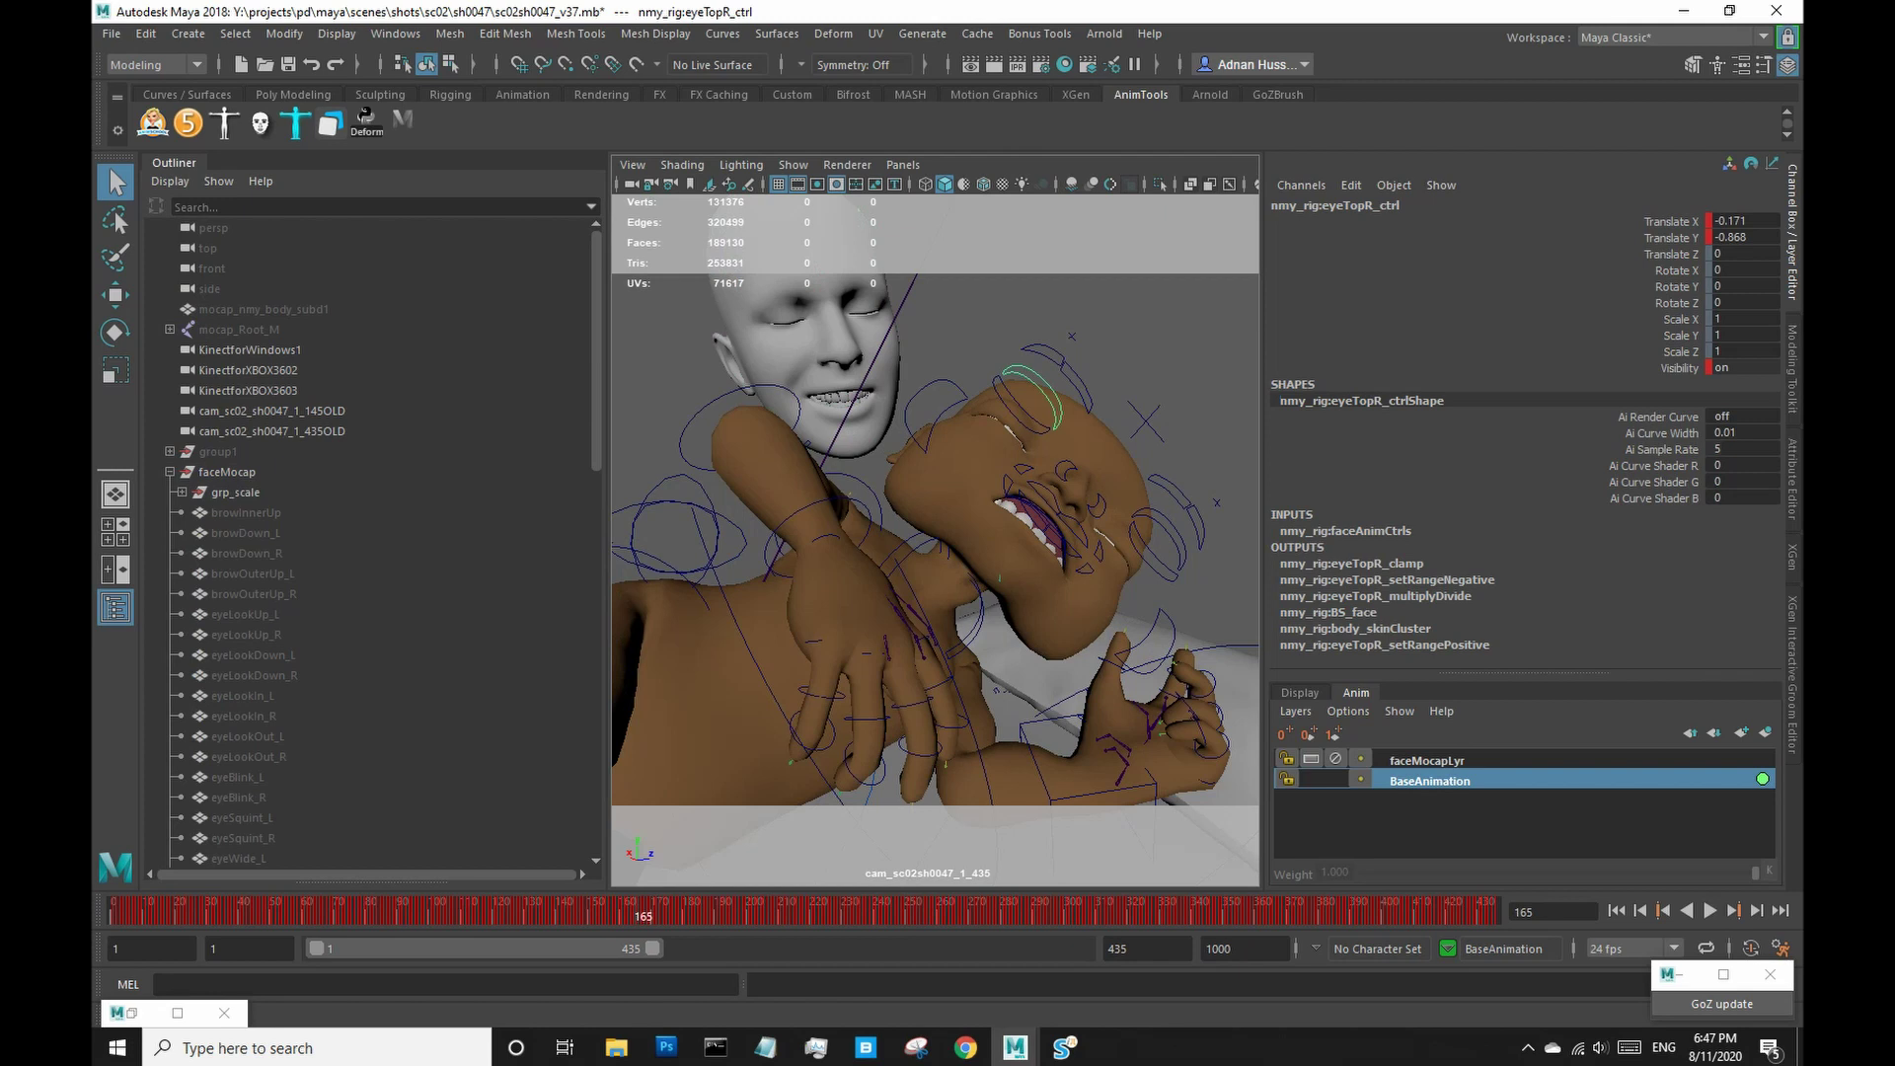
left_click(940, 419)
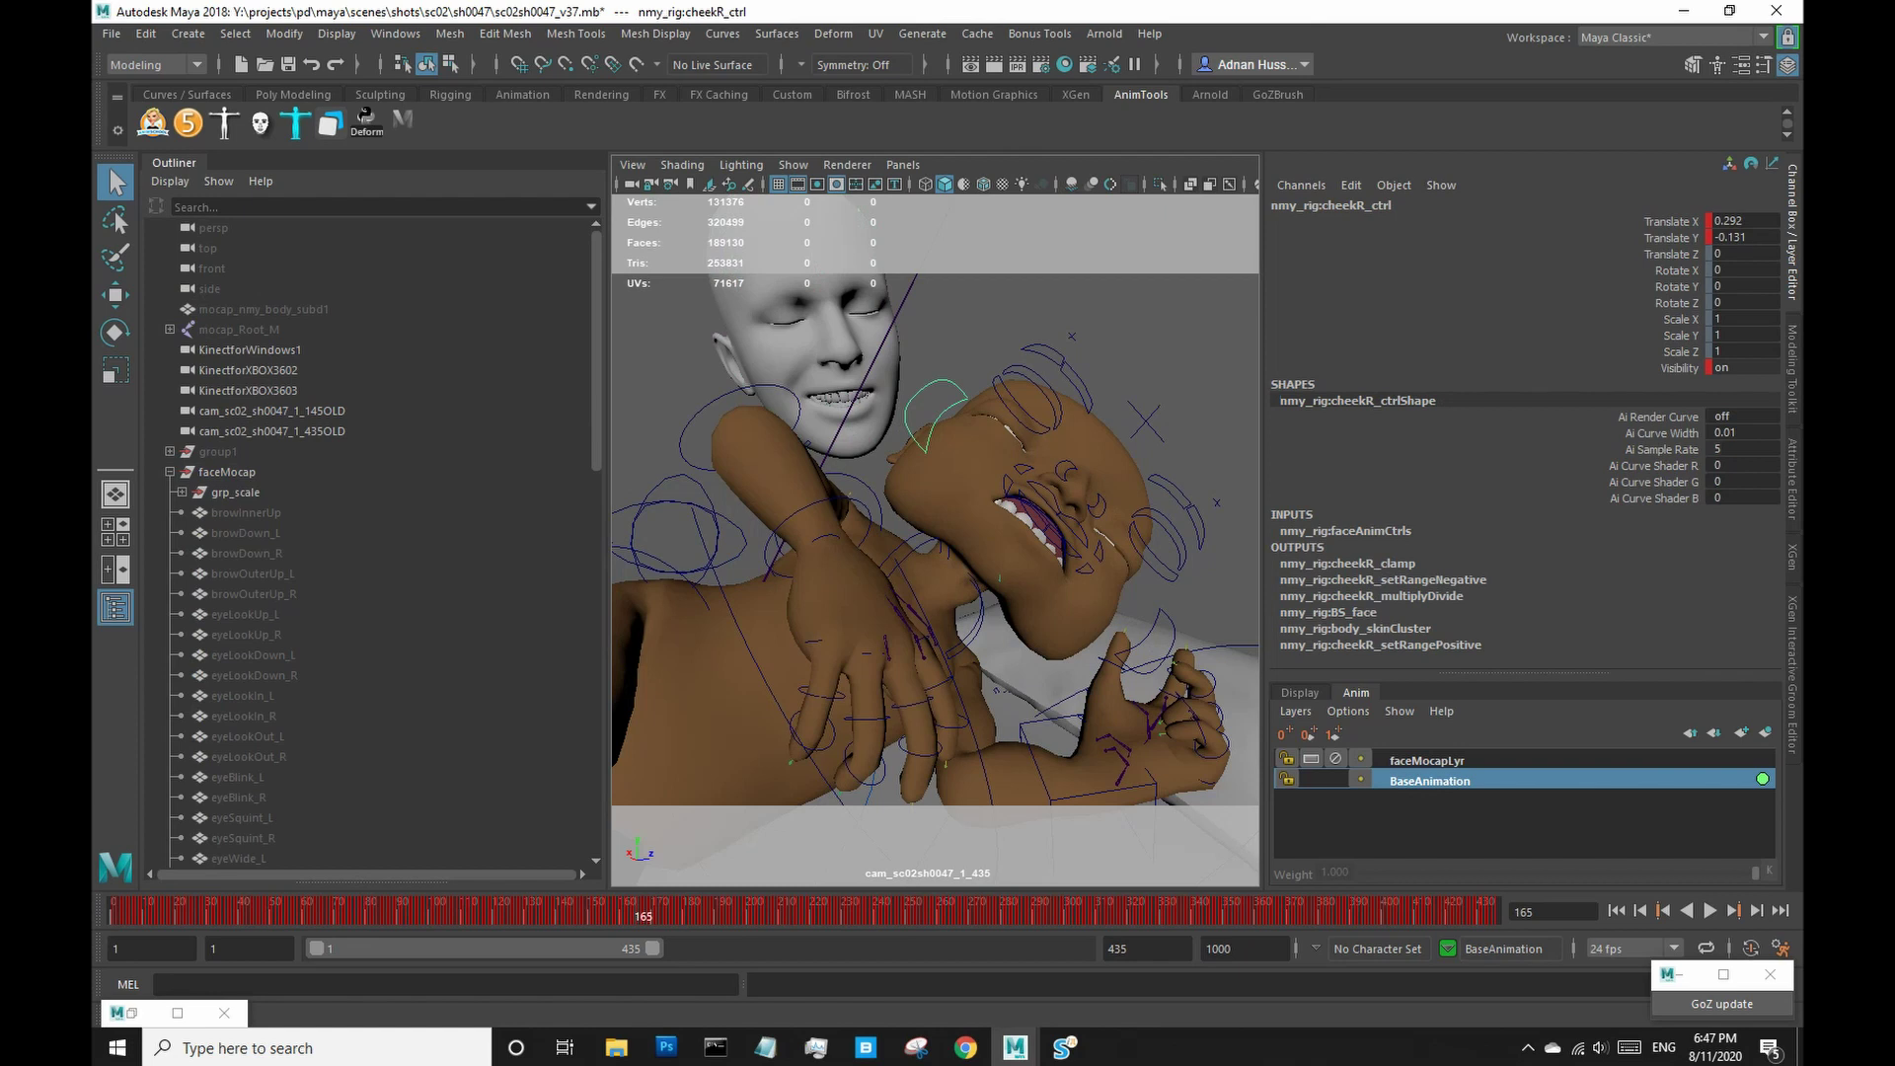
left_click(1042, 348)
left_click(1078, 386)
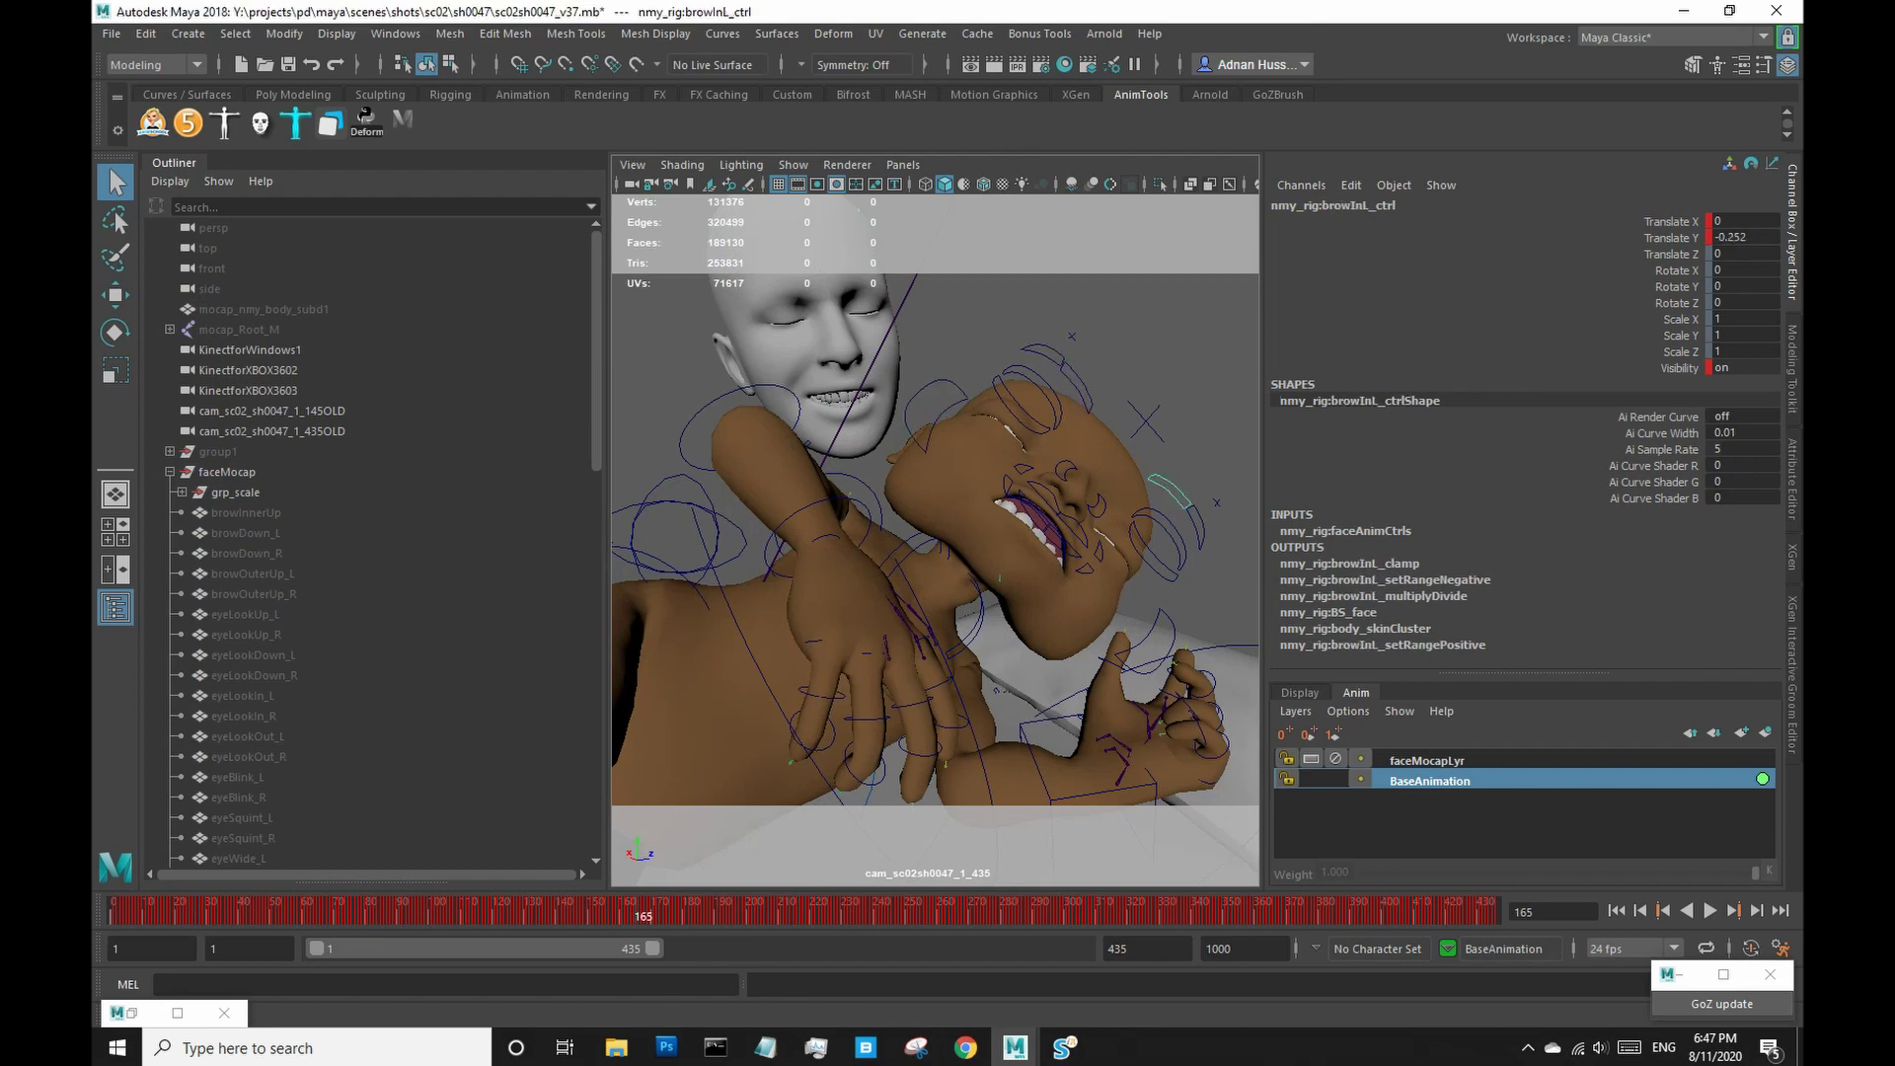
key("Right")
key("alt+v")
key("alt+shift+v")
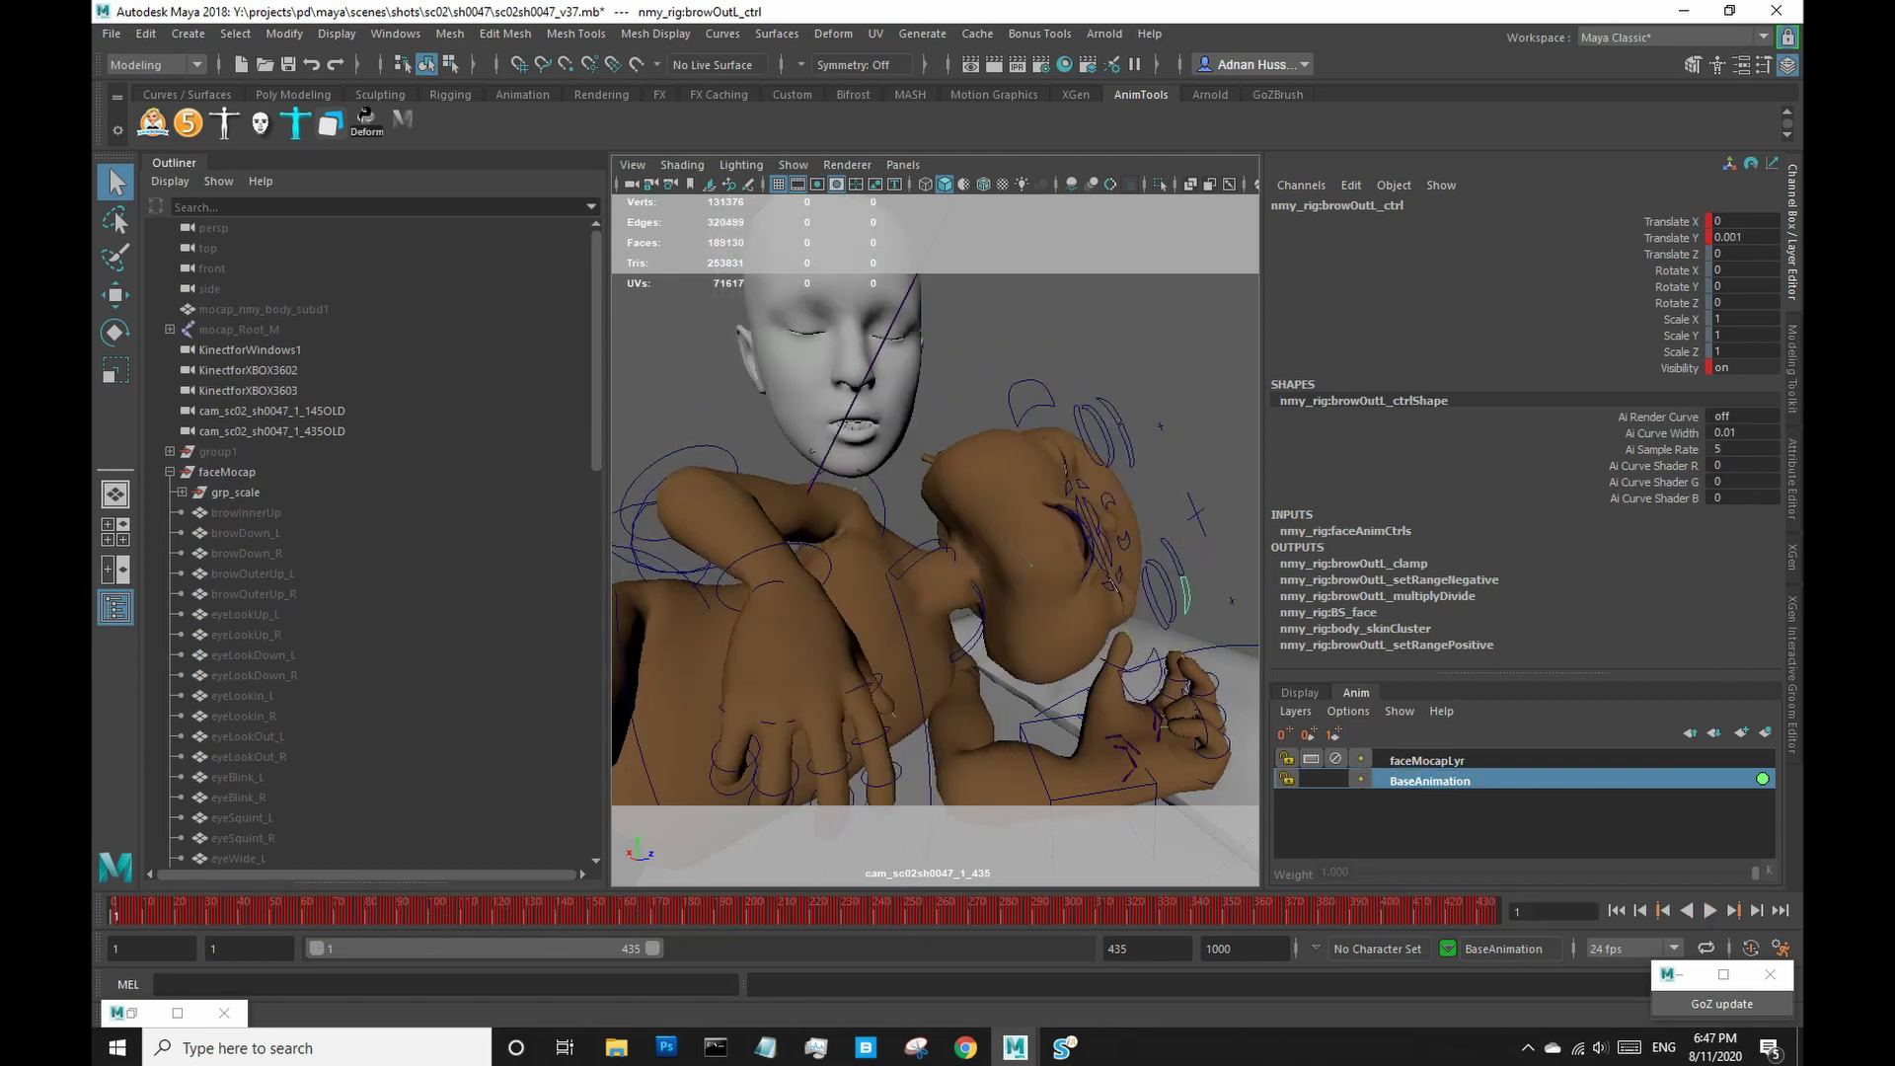
Select the handsMocap group and isolate its finger joints in the camera view.
left_click(1128, 754)
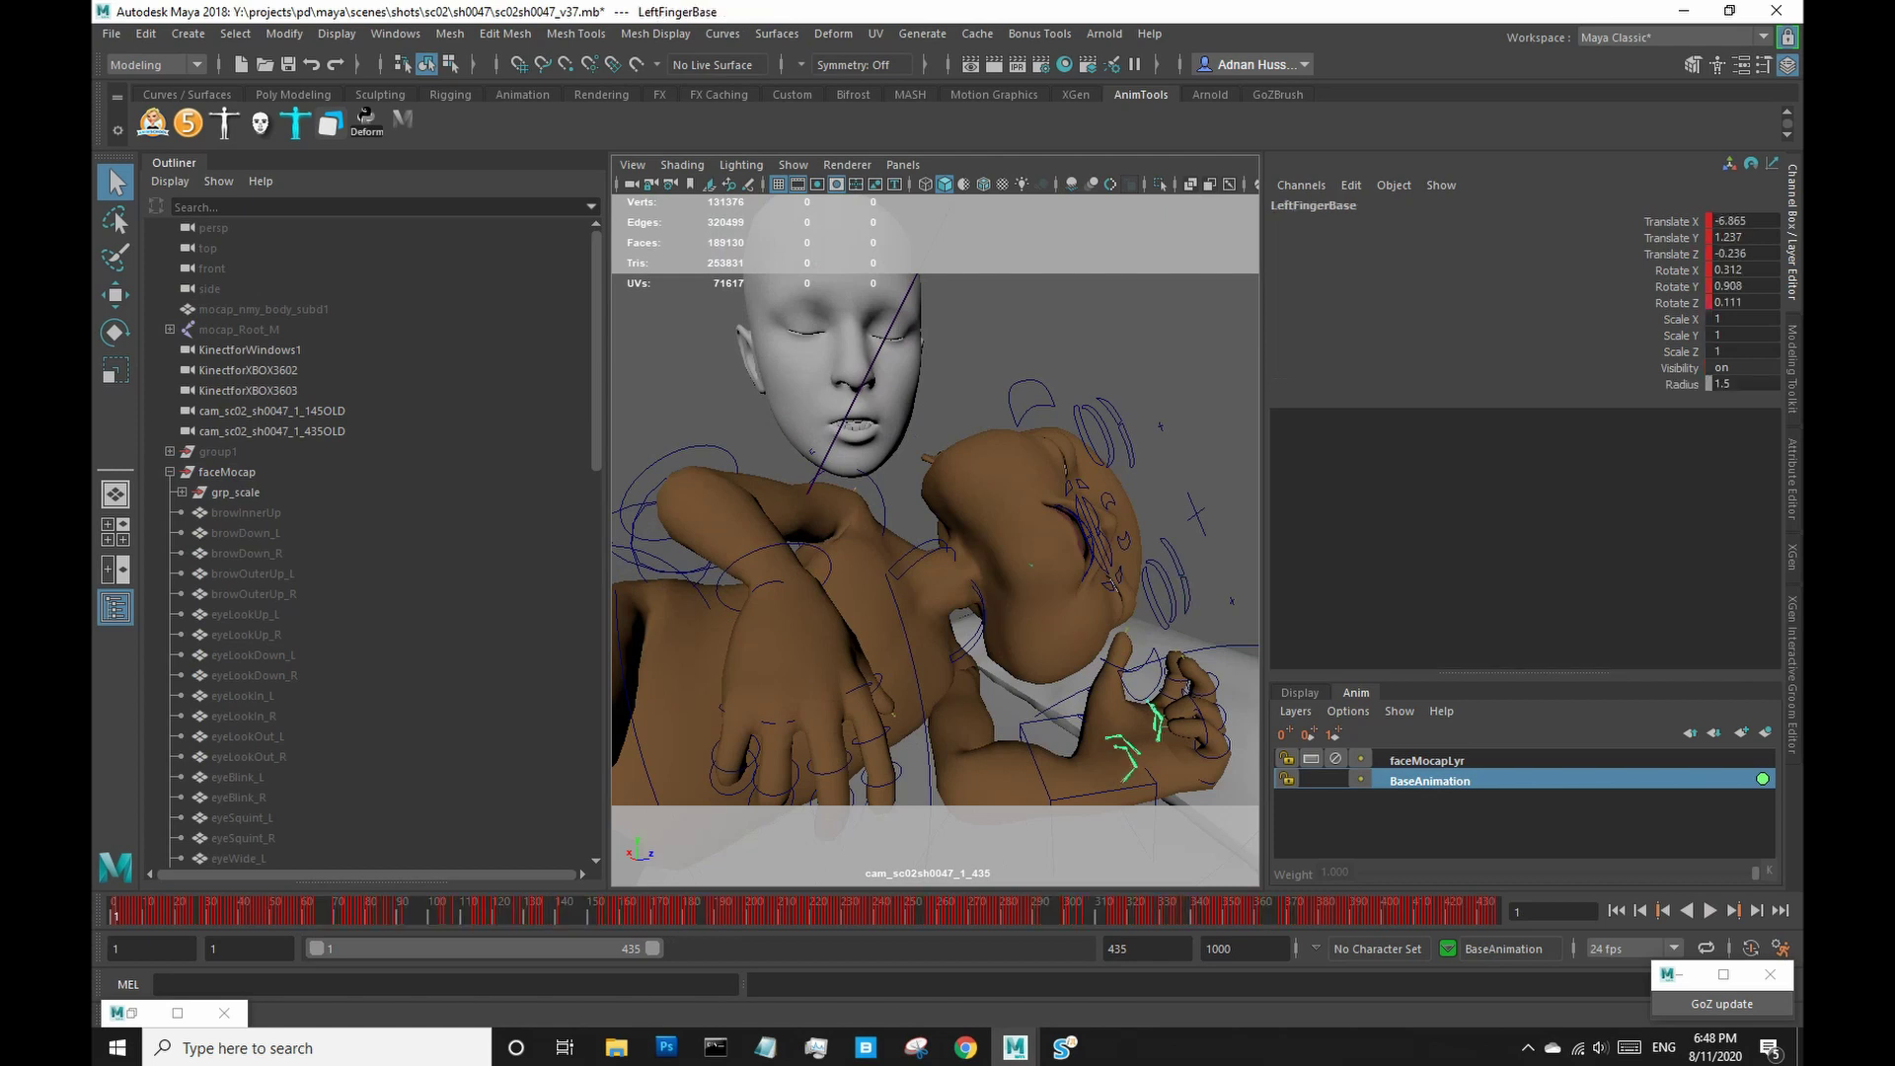
scroll(365, 572, "down", 15)
left_click(233, 573)
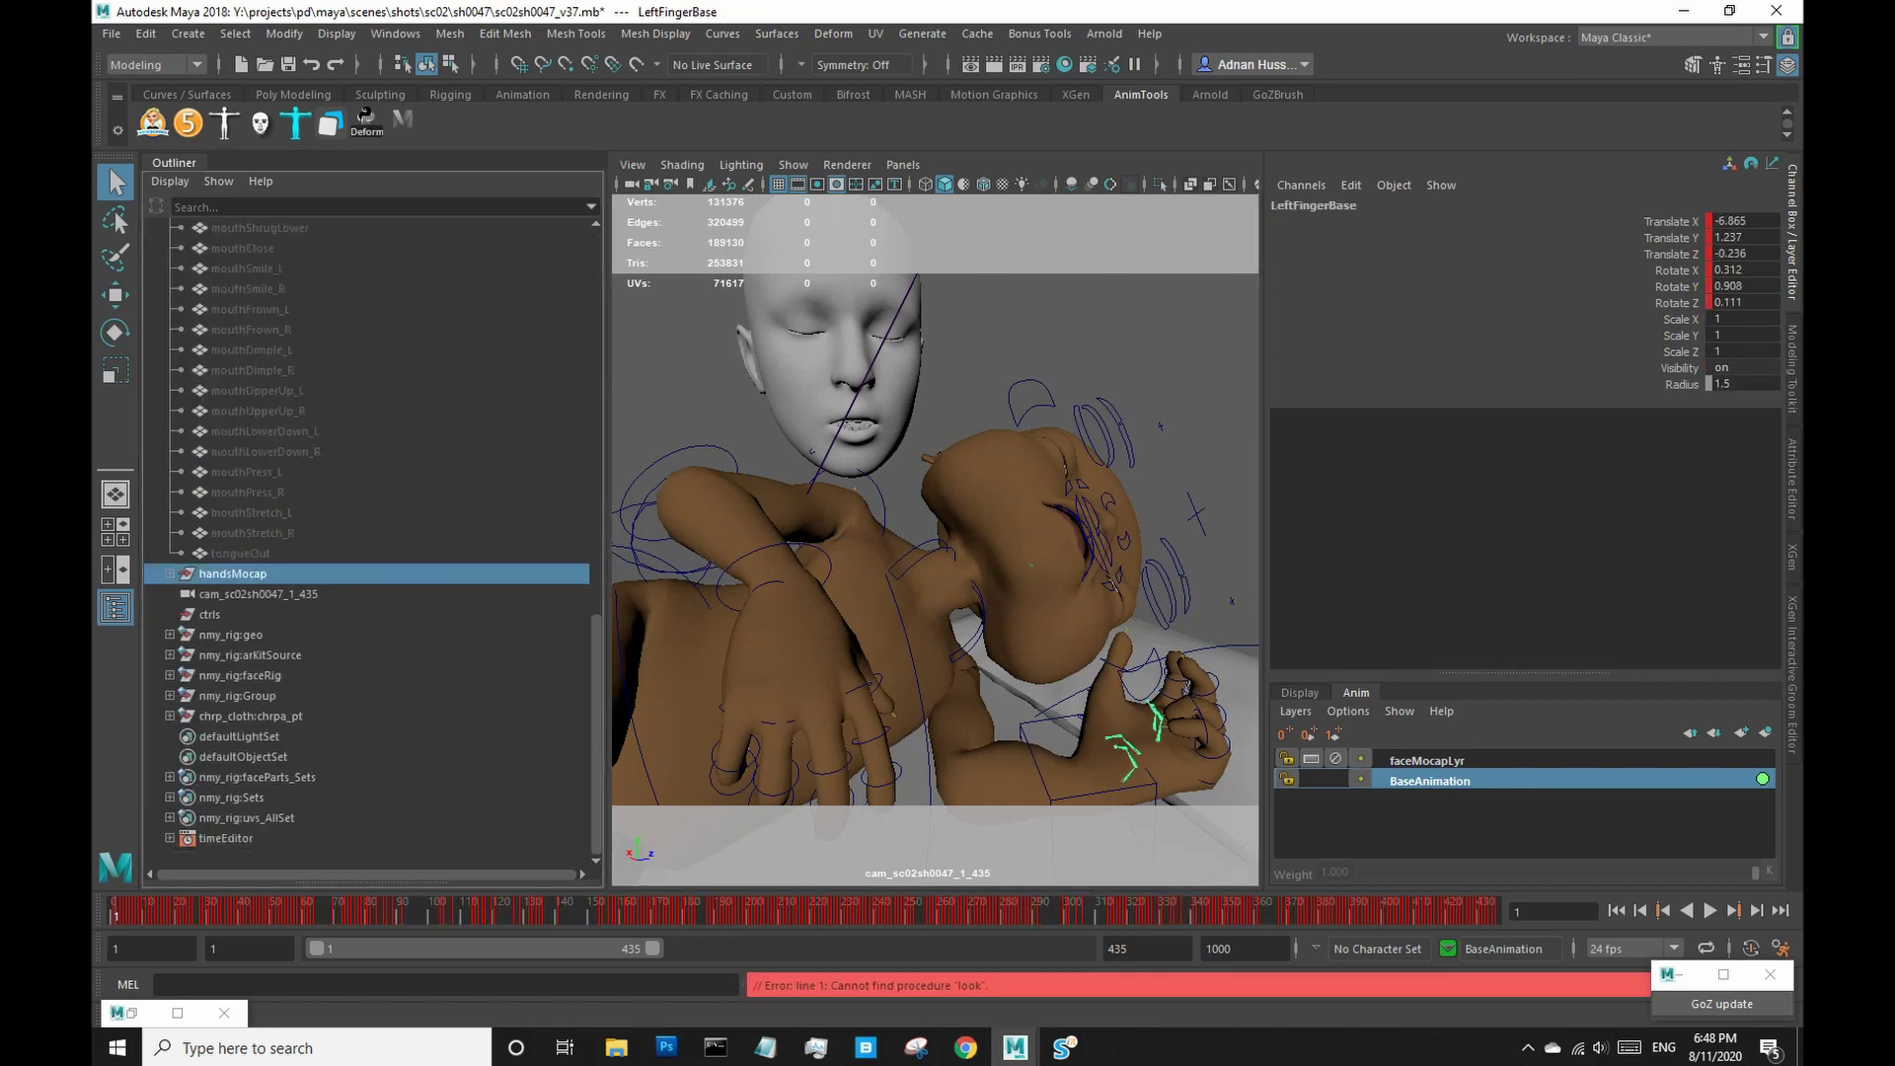
key("ctrl+1")
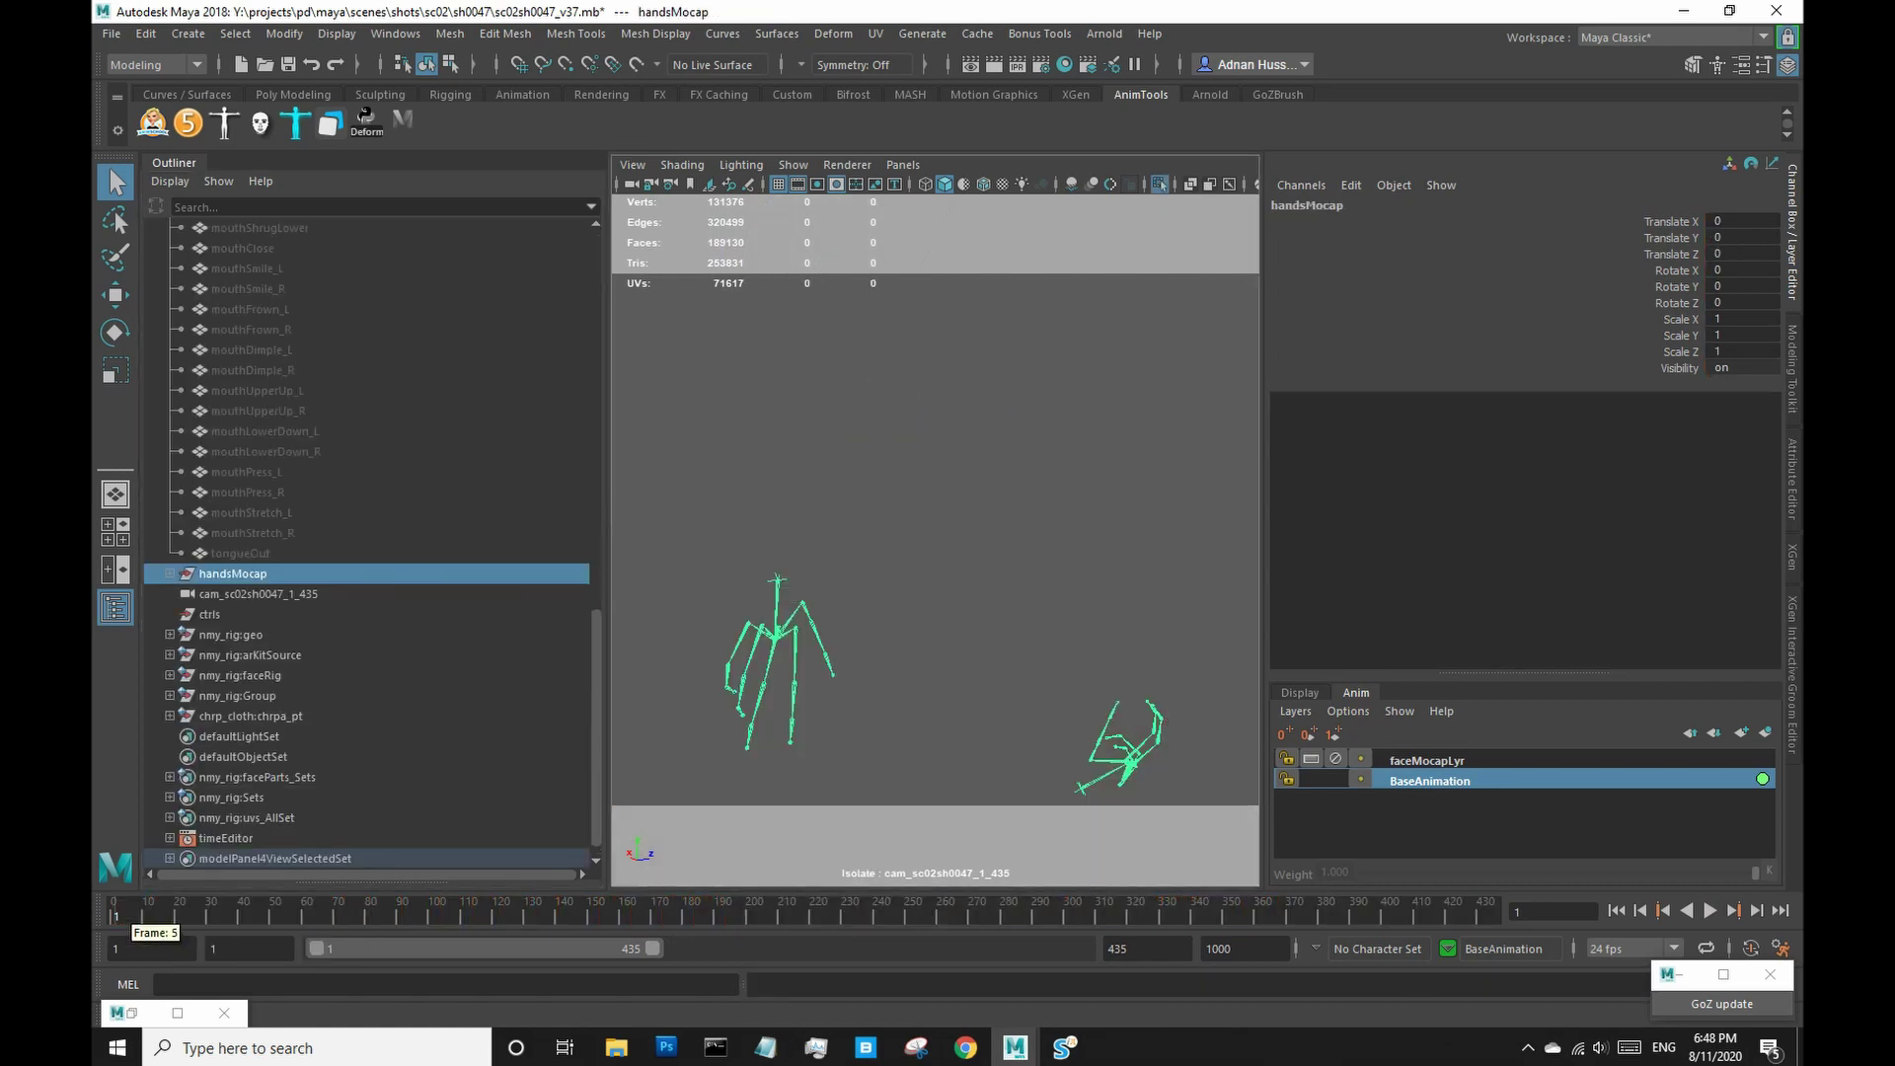
Review the isolated hand mocap by scrubbing from the start to frame 143 and playing it back.
mouse_move(129, 907)
left_mouse_down()
mouse_move(824, 918)
mouse_move(544, 918)
mouse_move(573, 918)
left_mouse_up()
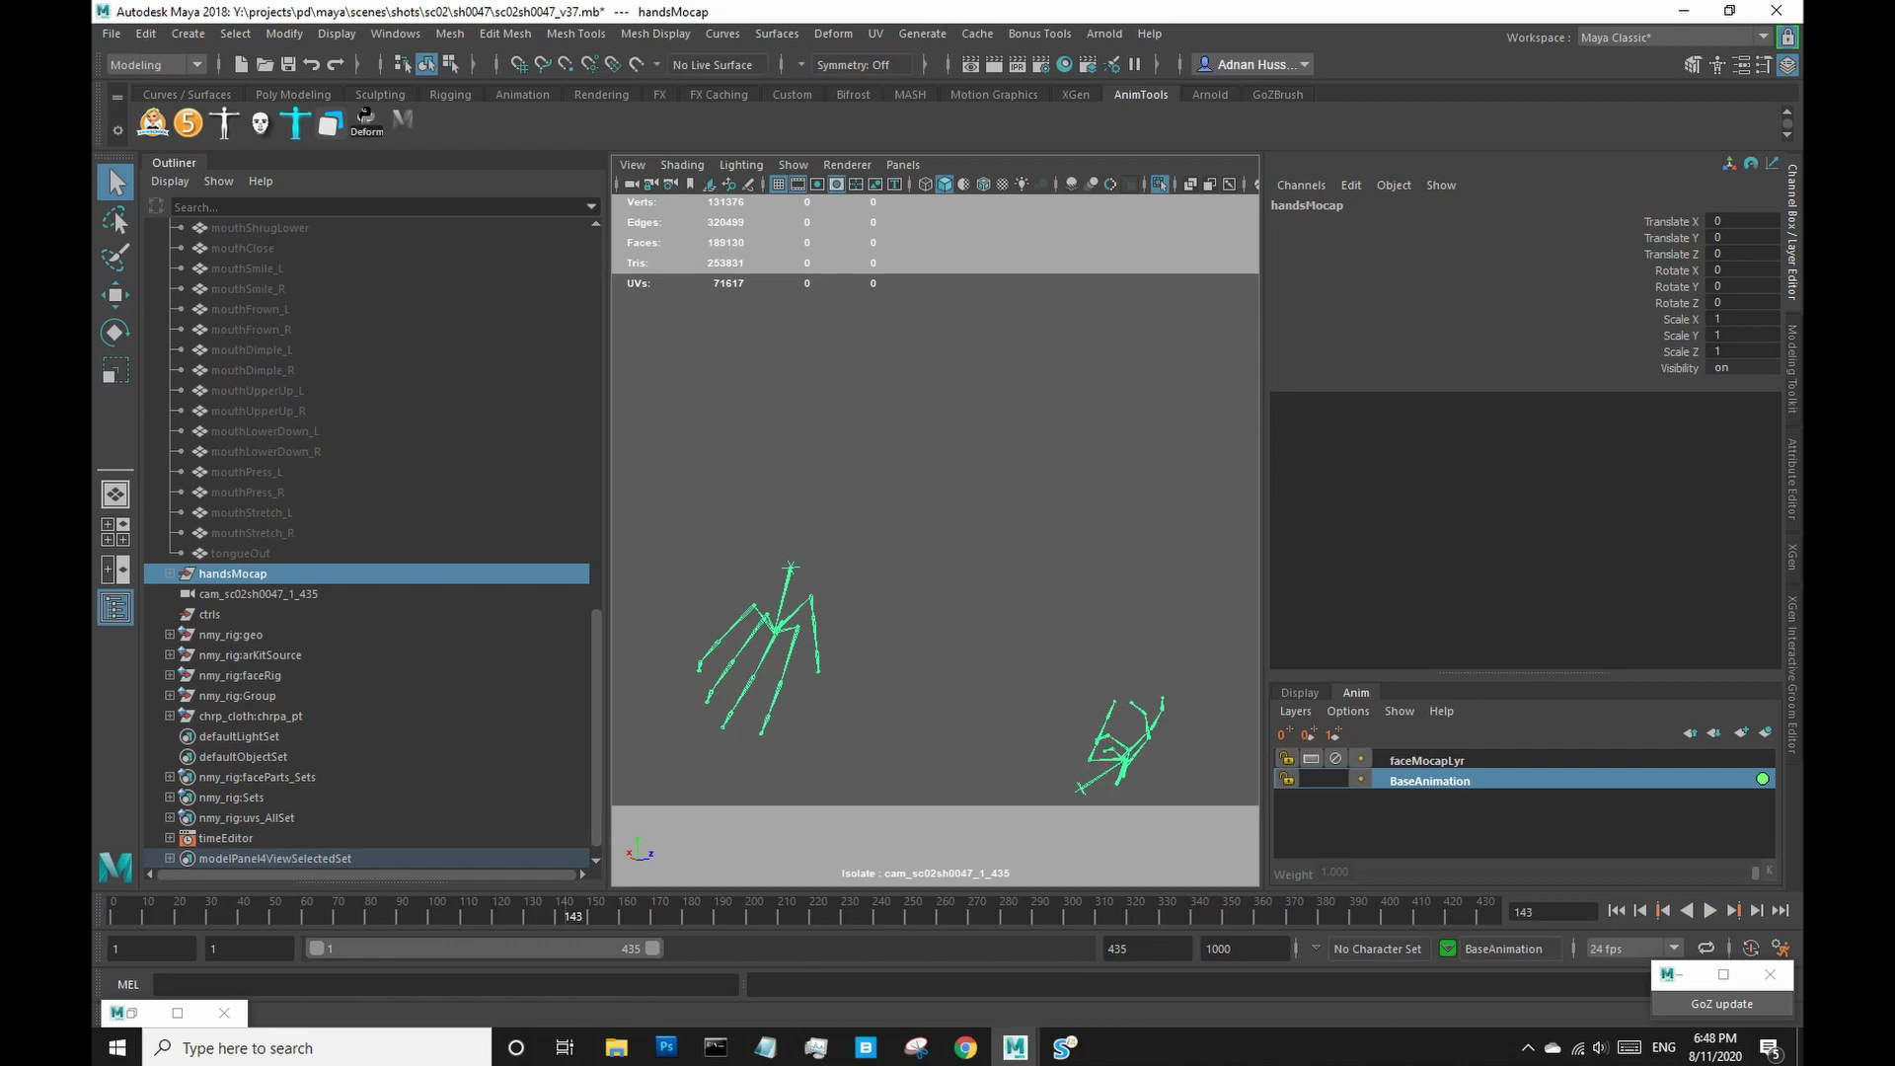
key("alt+v")
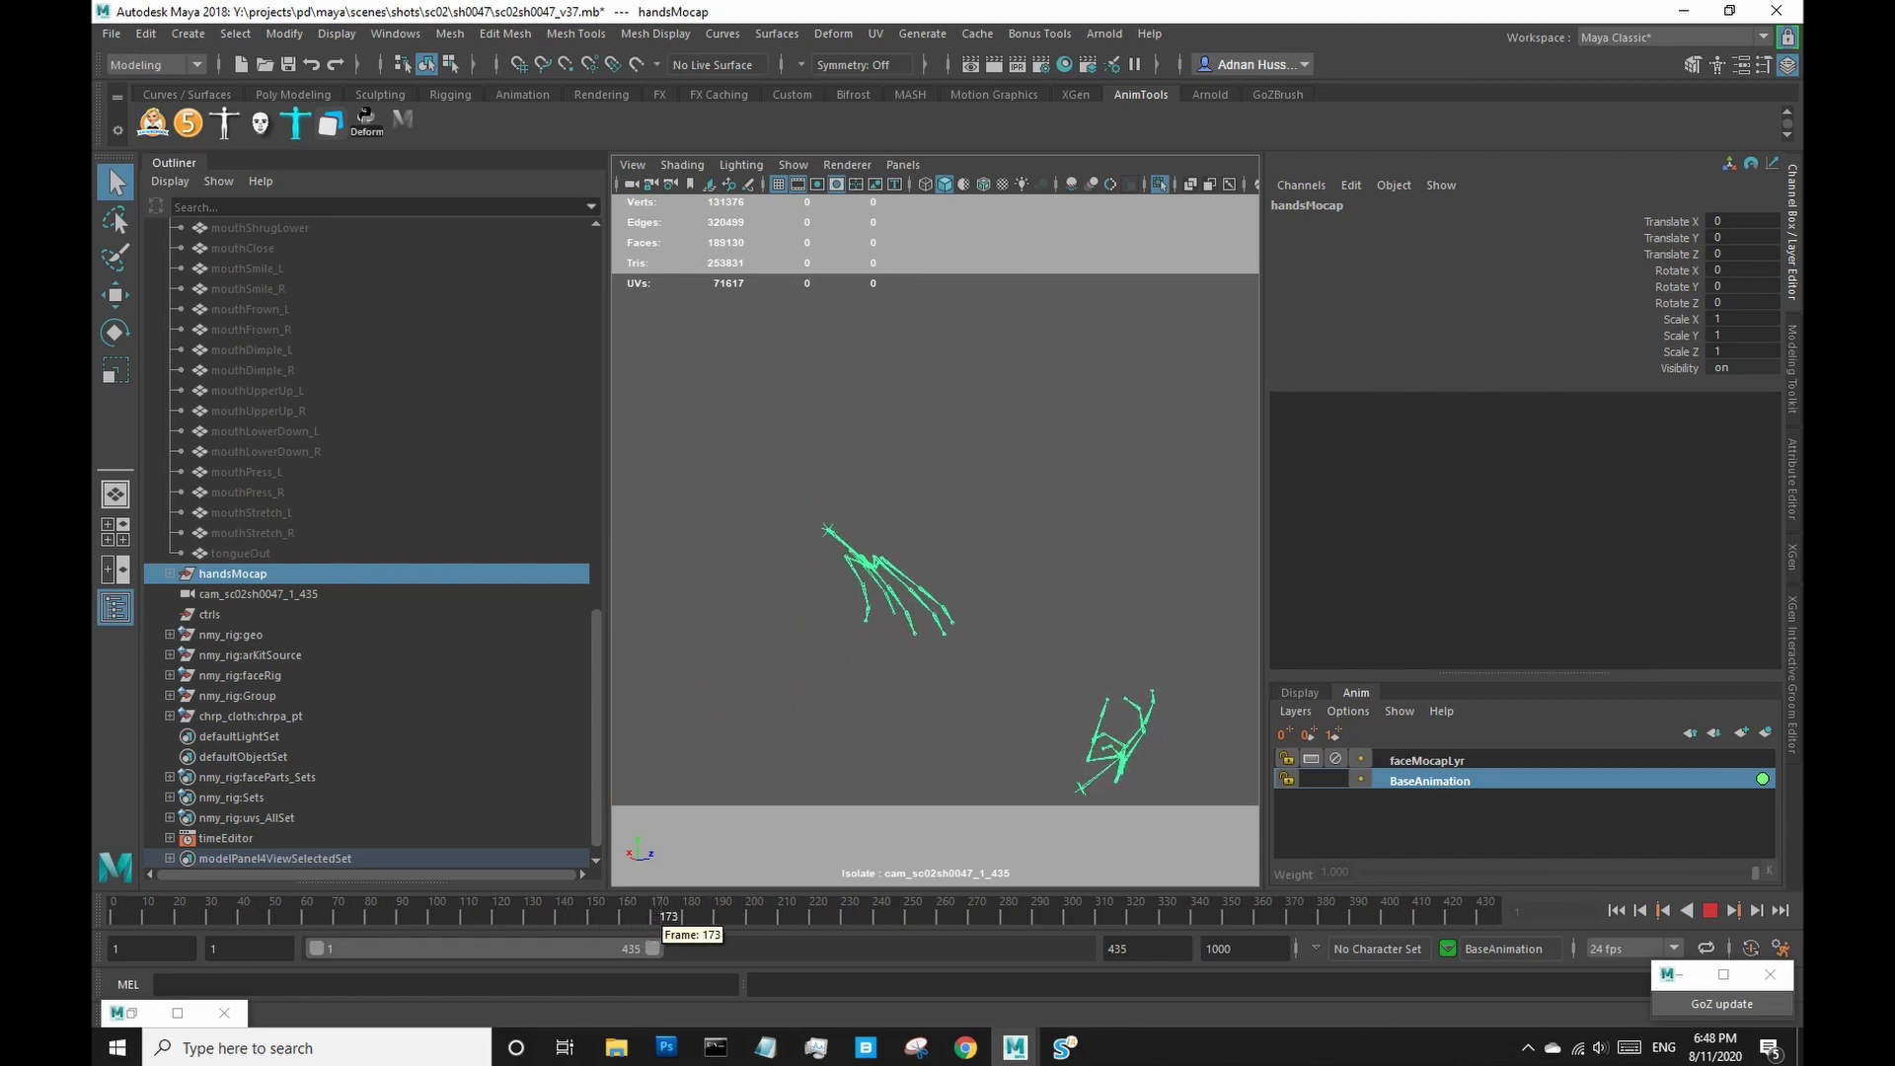
left_click_drag(700, 912, 567, 913)
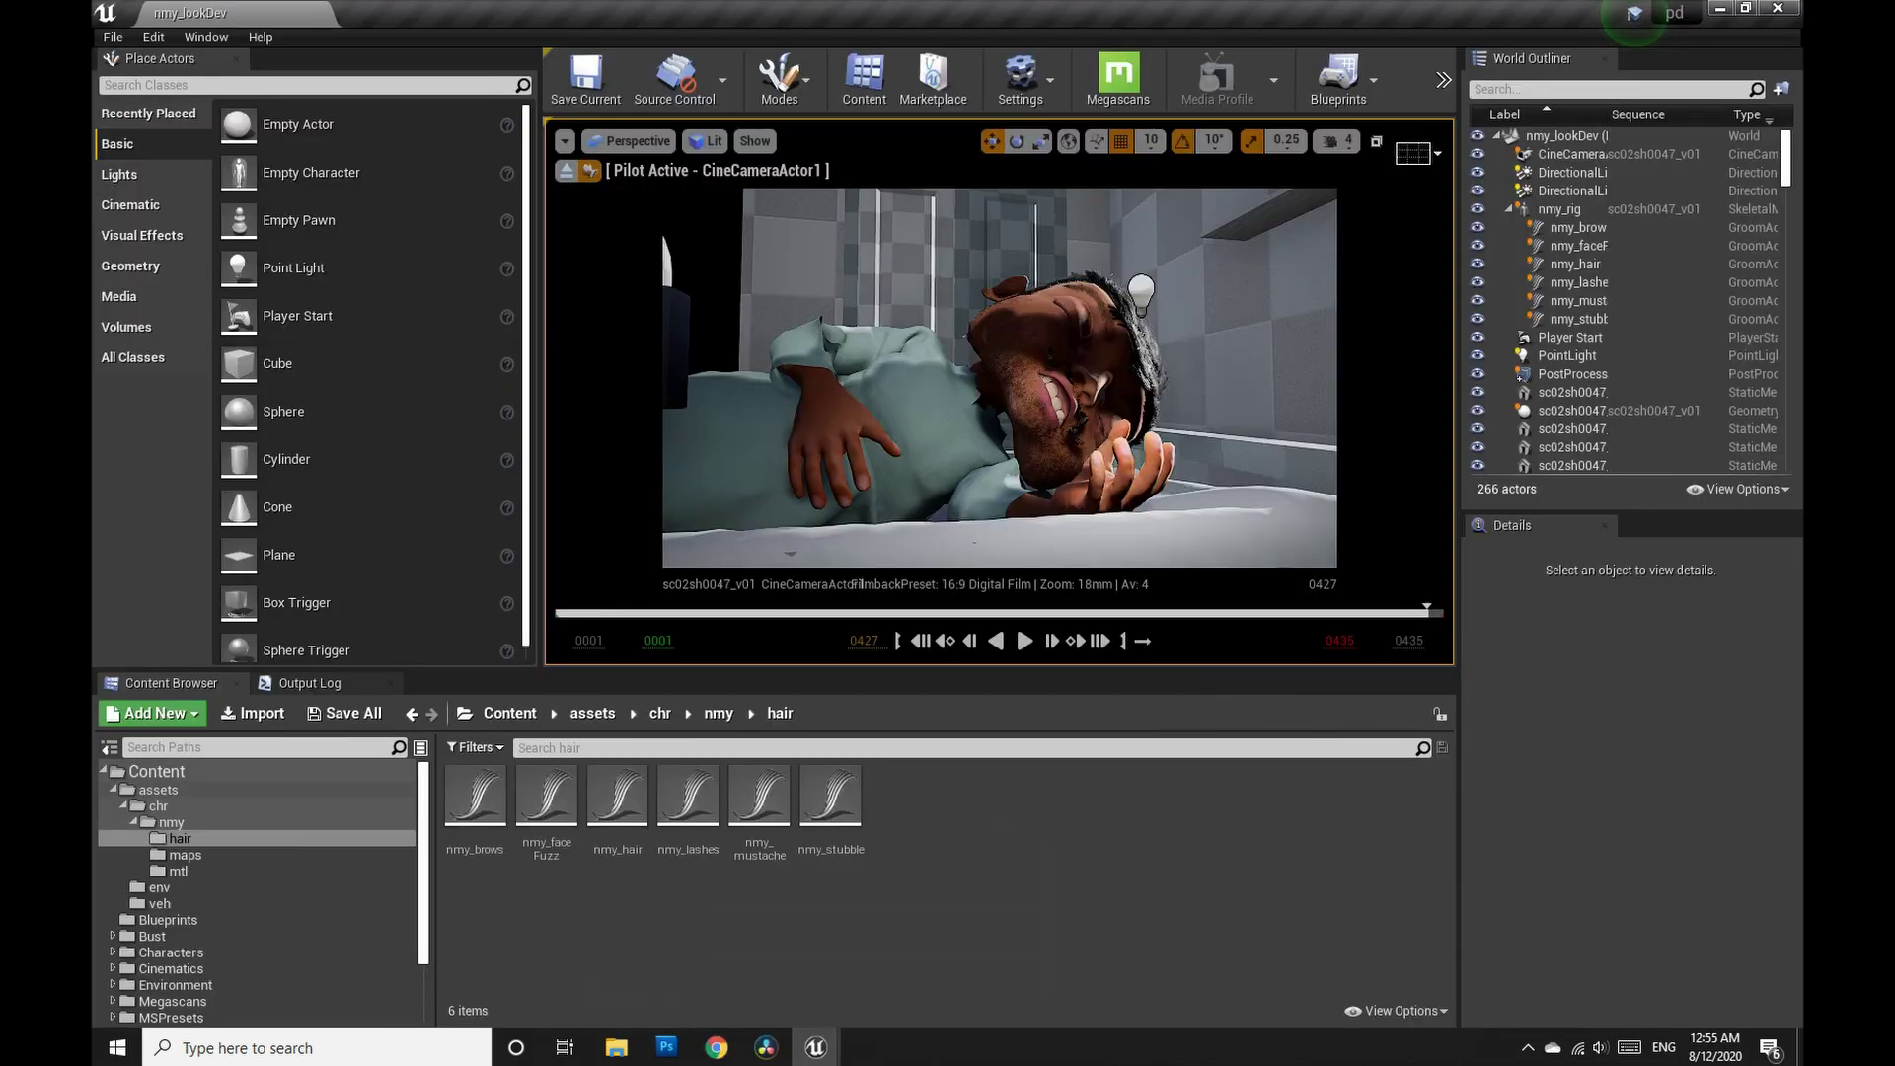
In Unreal Editor, browse assets/chr/nmy in the project content and look through the character's hair and maps folders.
left_click(156, 771)
left_click(158, 789)
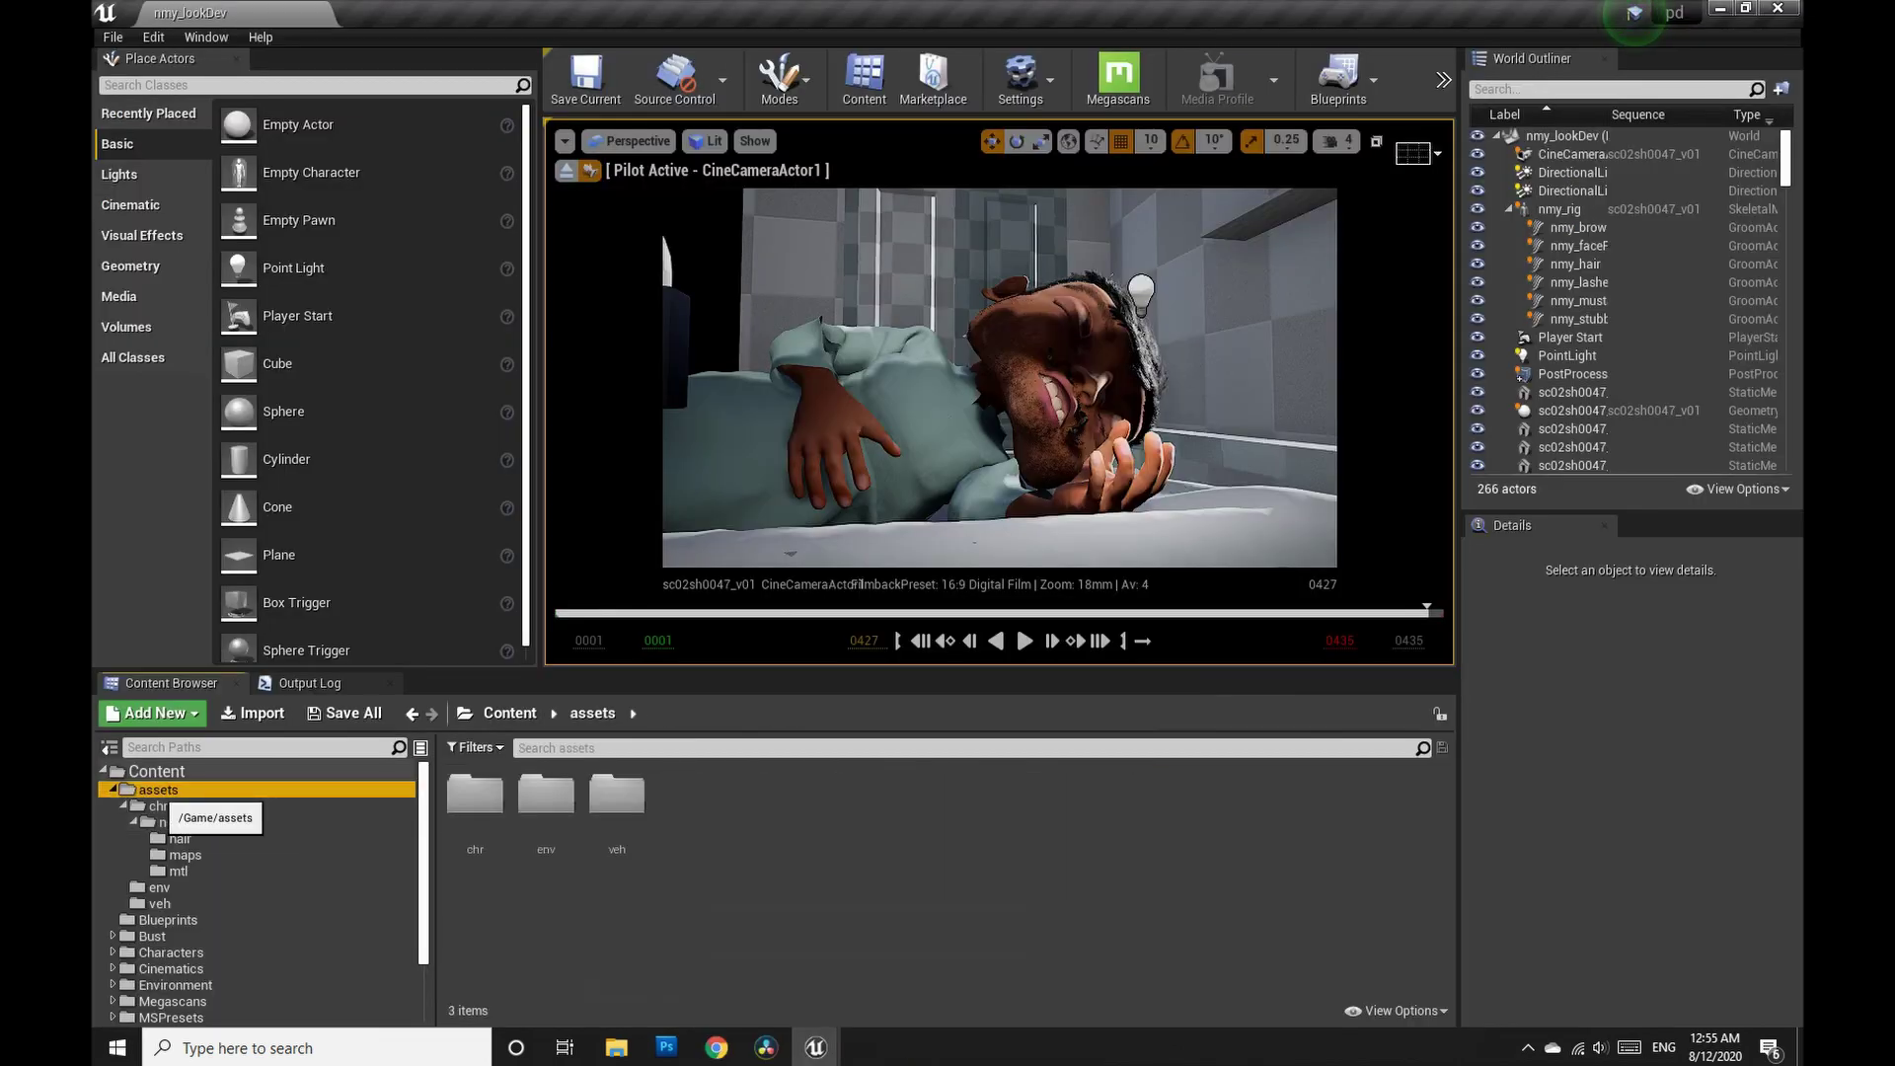
left_click(158, 805)
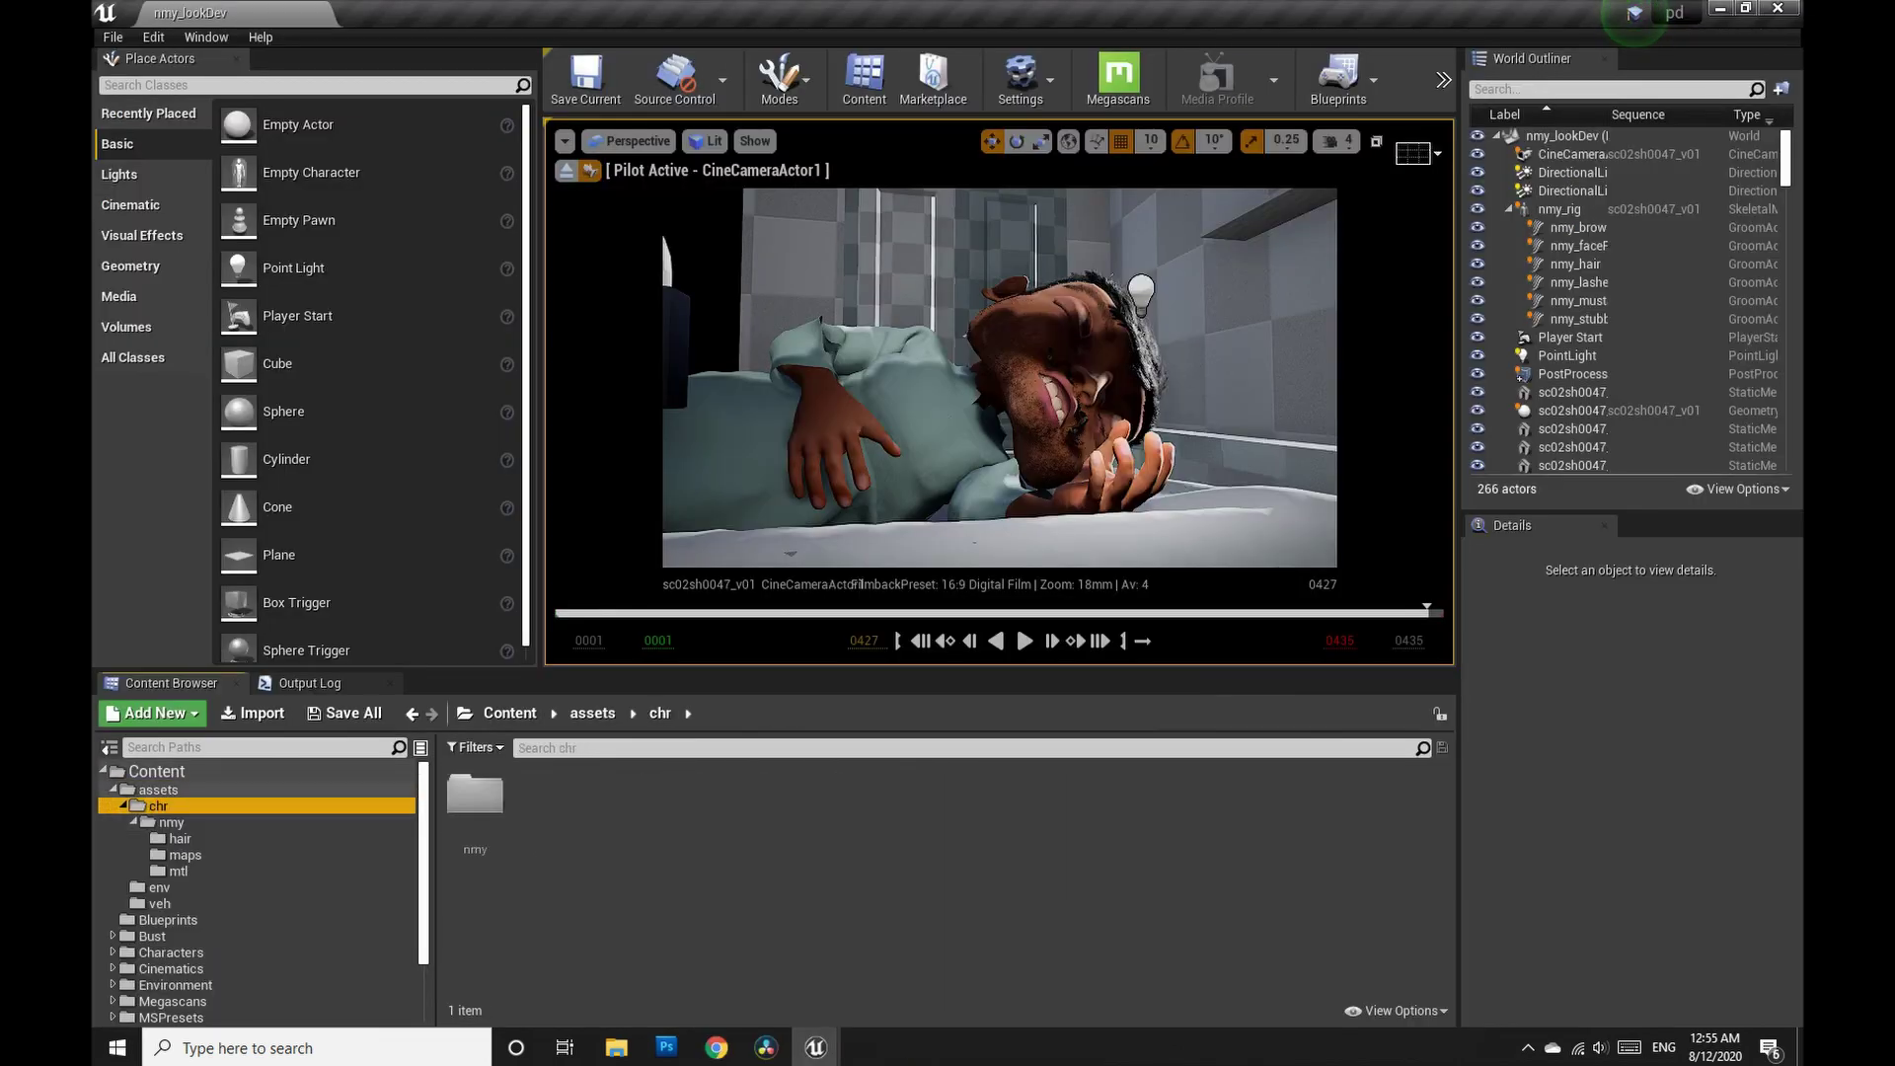
double_click(475, 792)
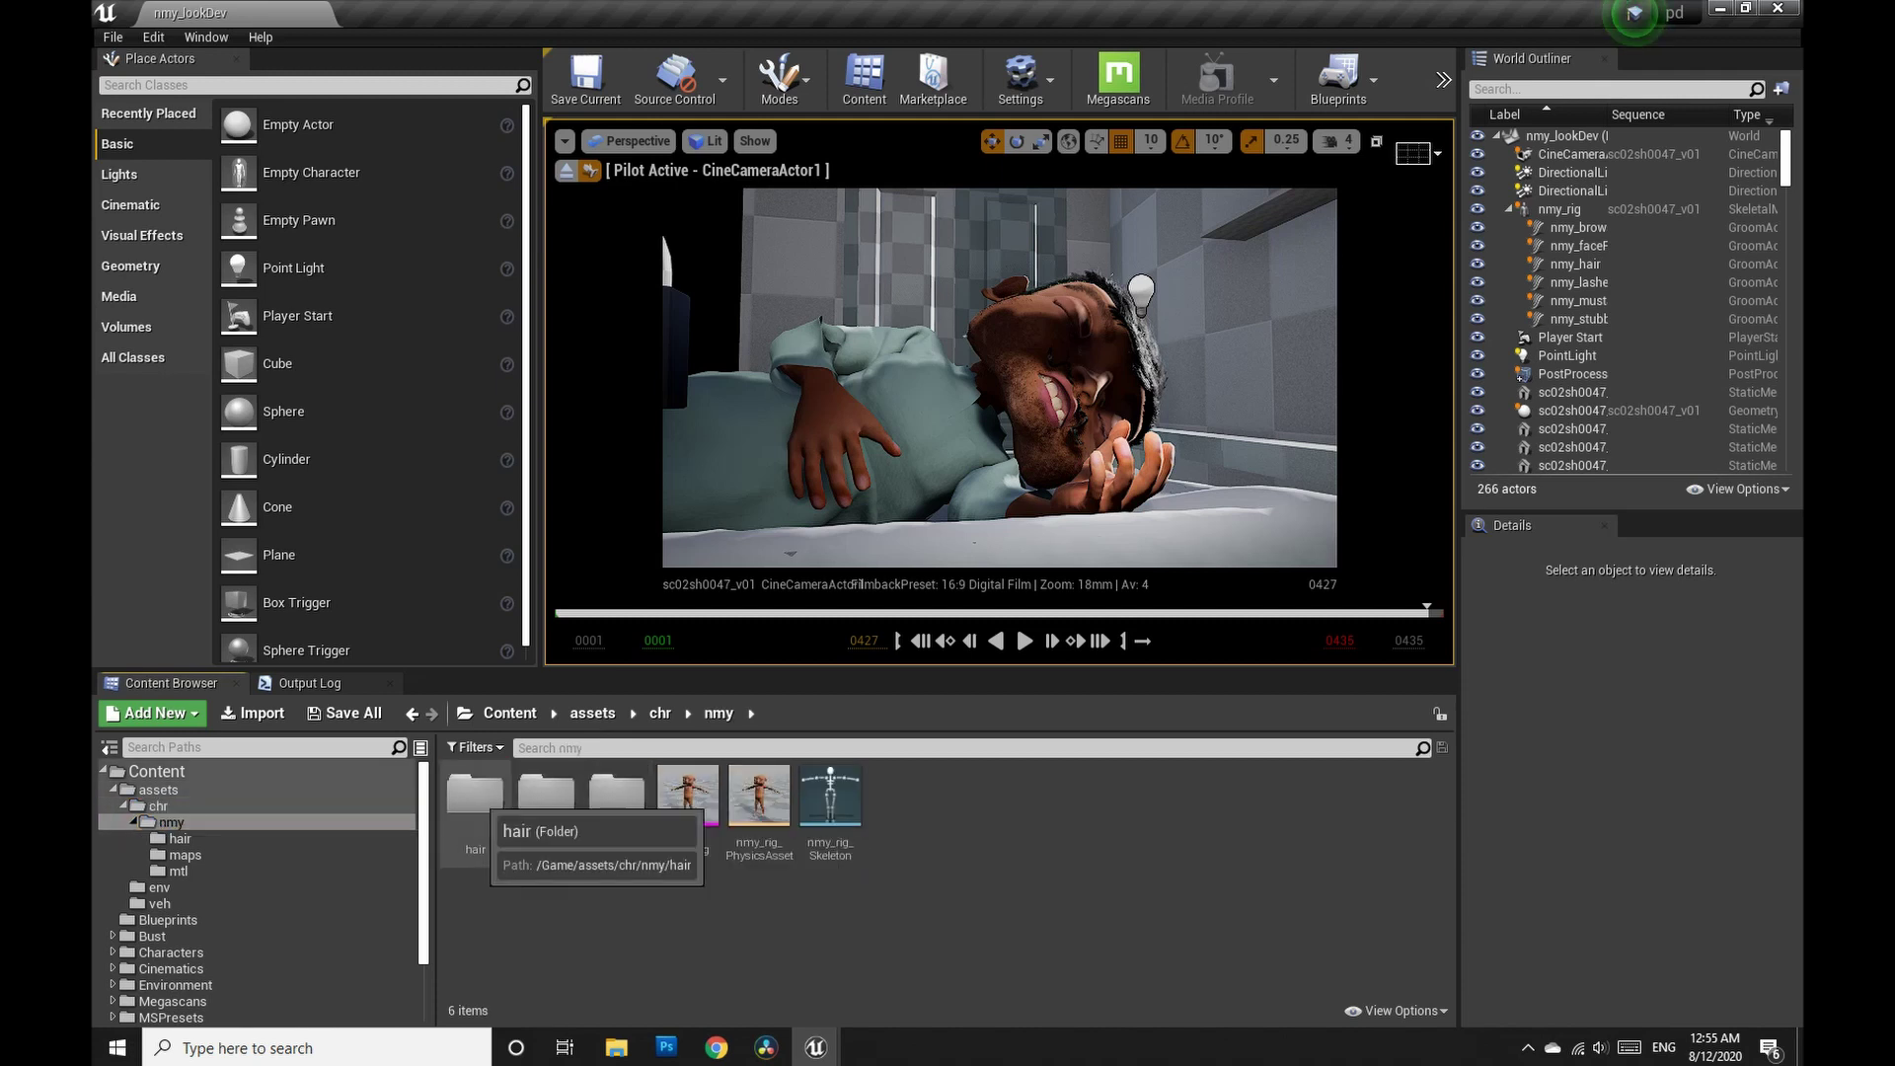
double_click(474, 795)
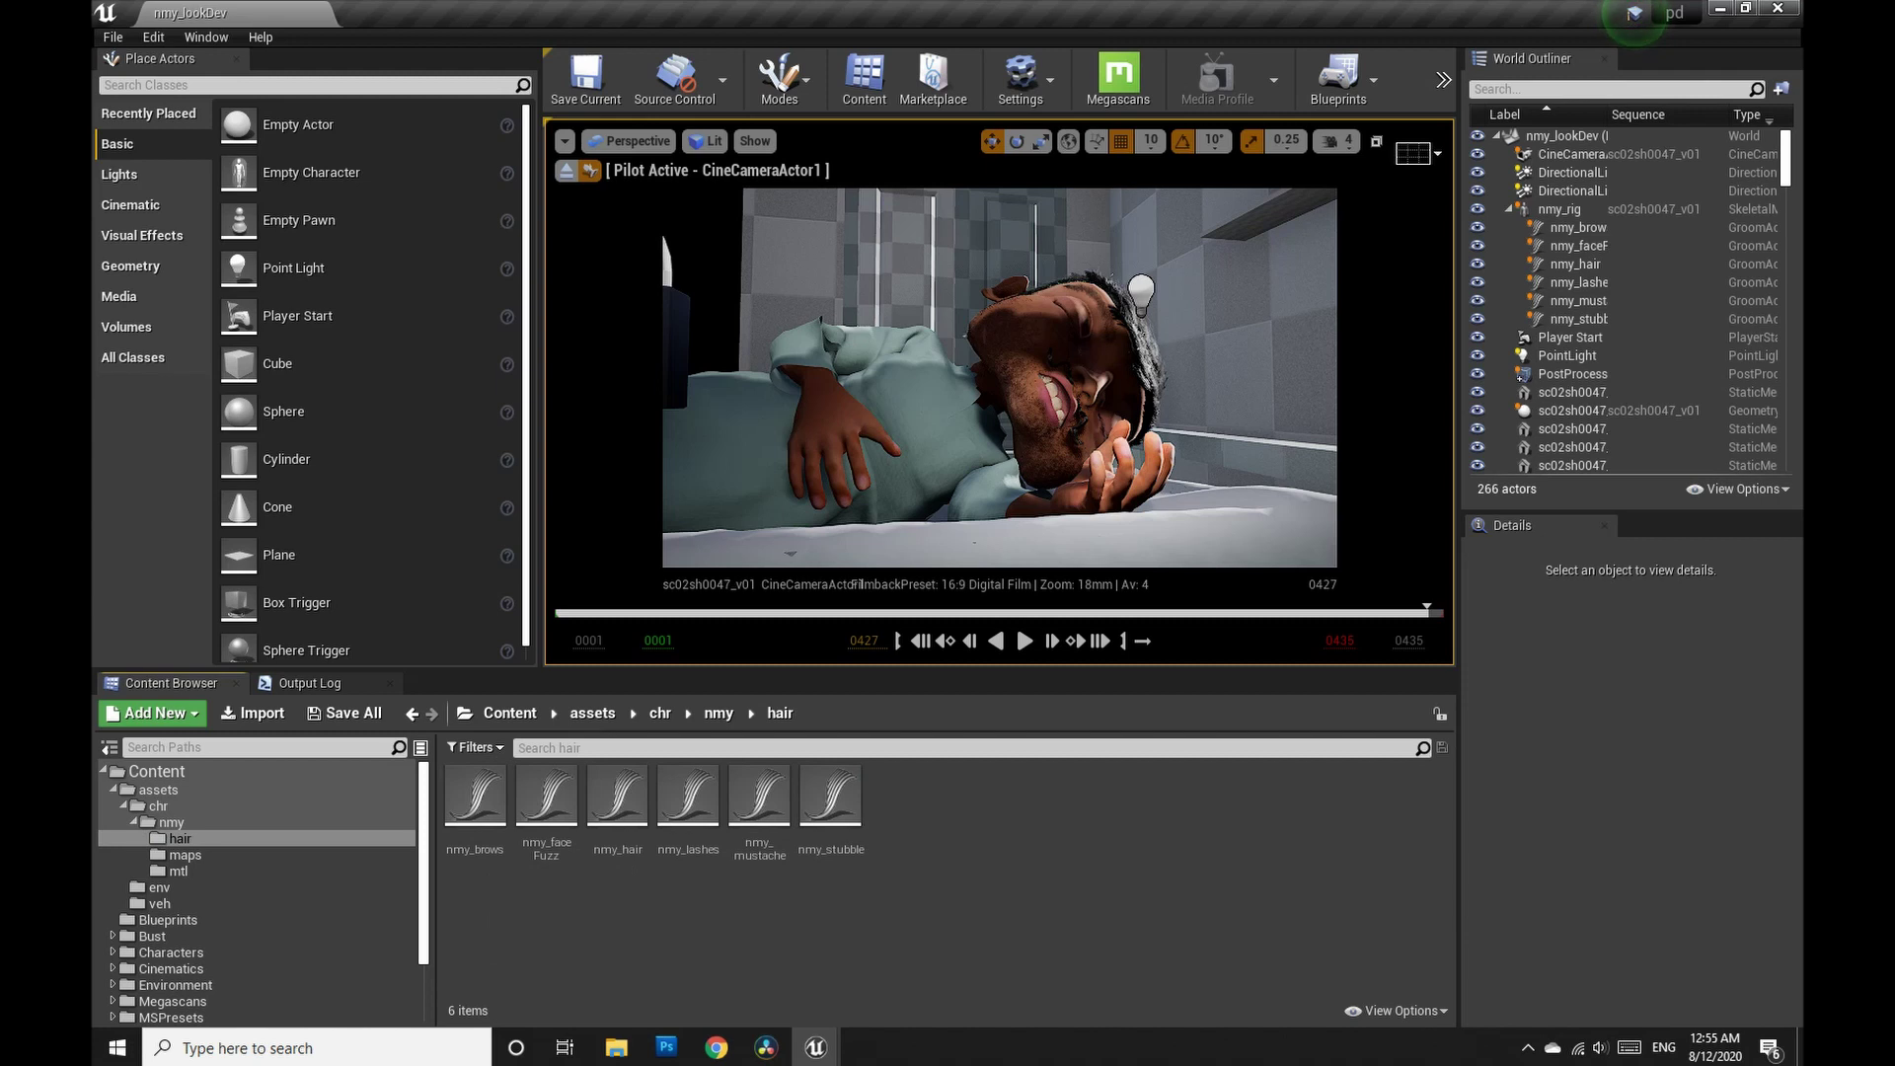
left_click(182, 855)
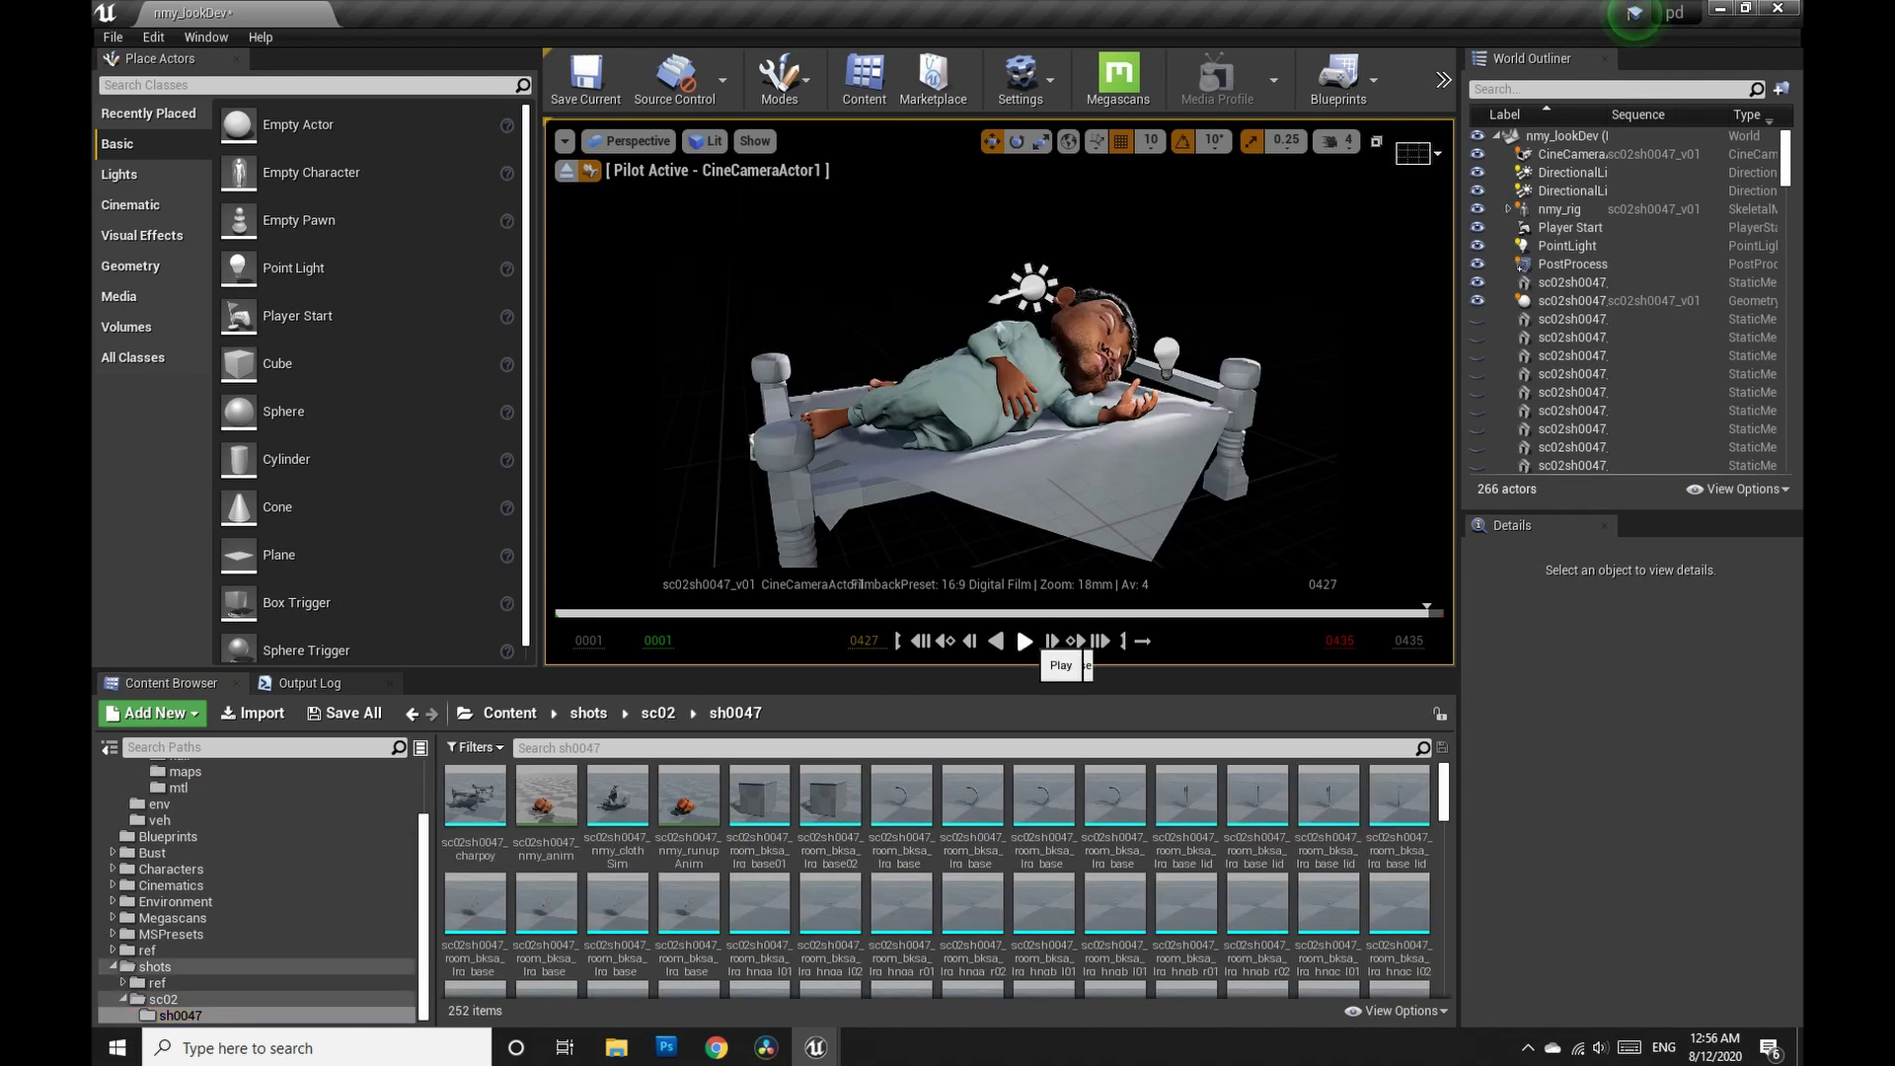
Play the sc02sh0047_v01 sequence through CineCameraActor1 to review the rendered character and pause at frame 391.
left_click(1024, 641)
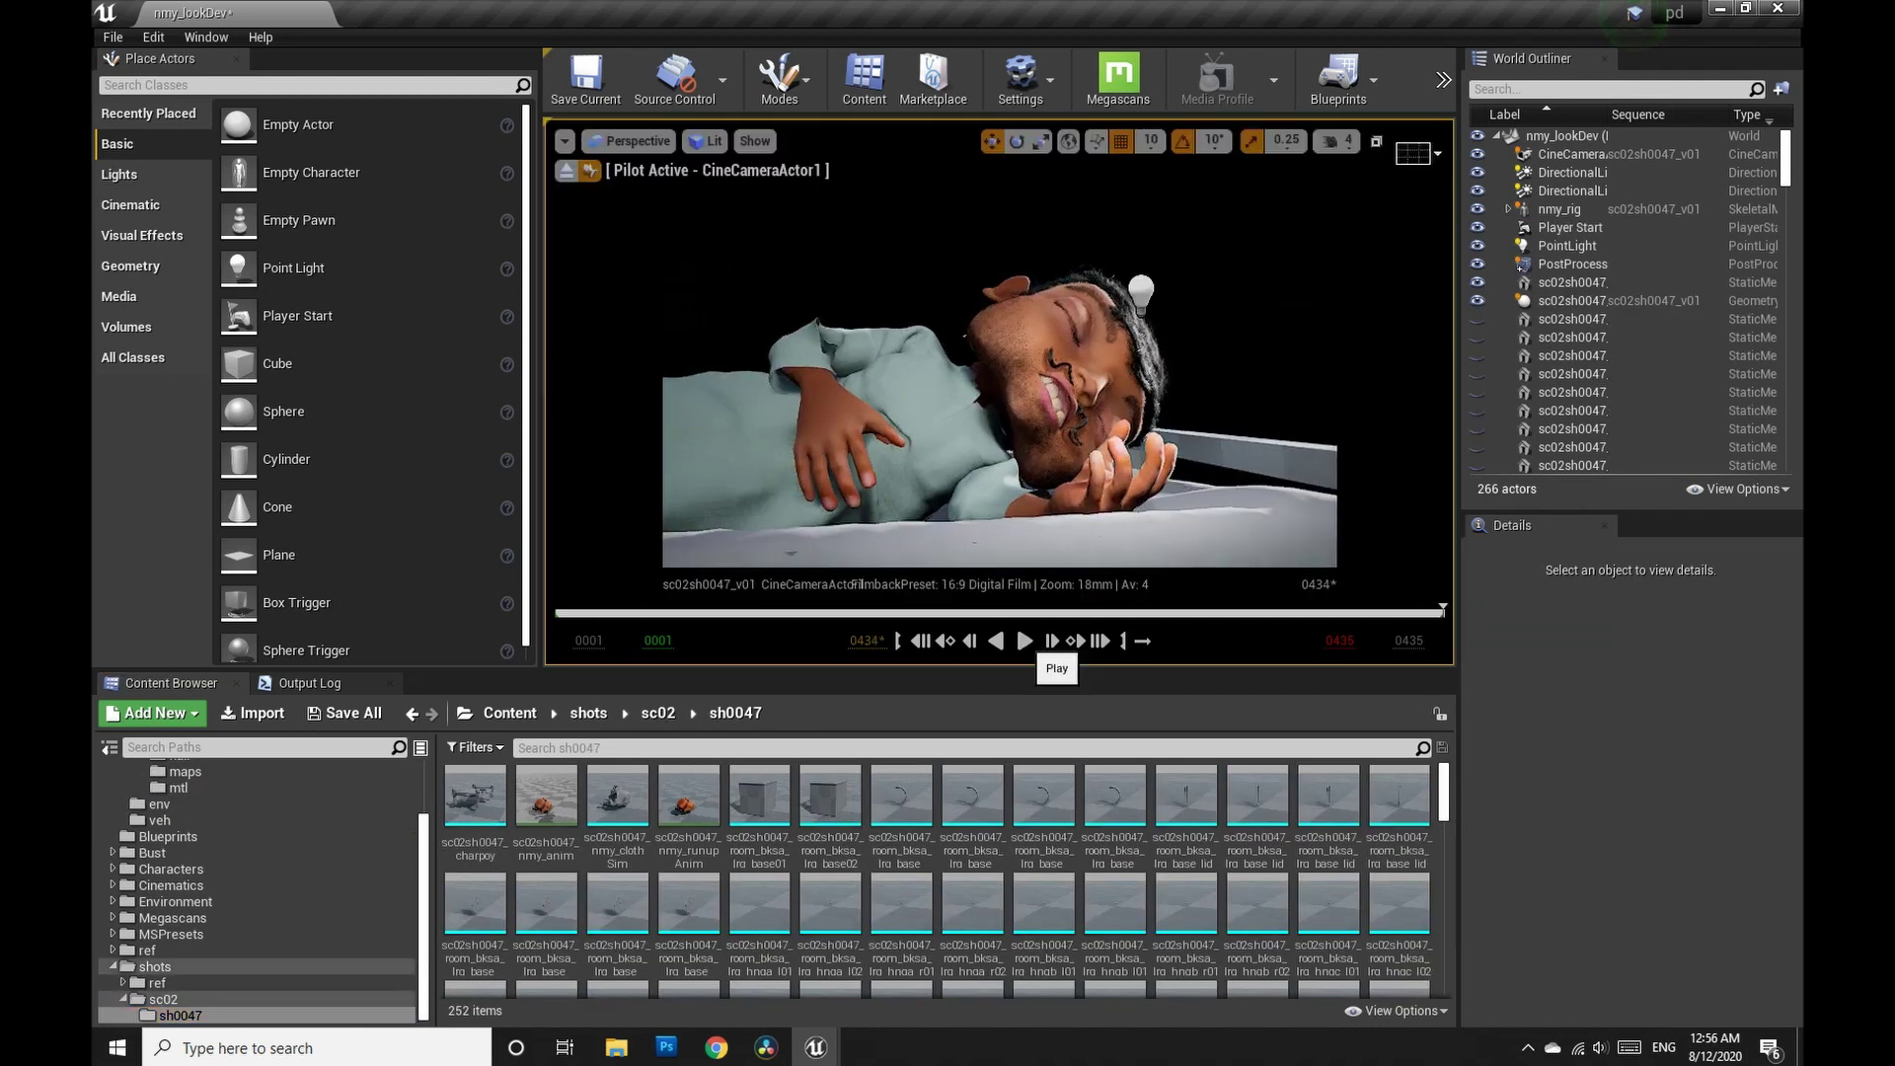
left_click(1024, 640)
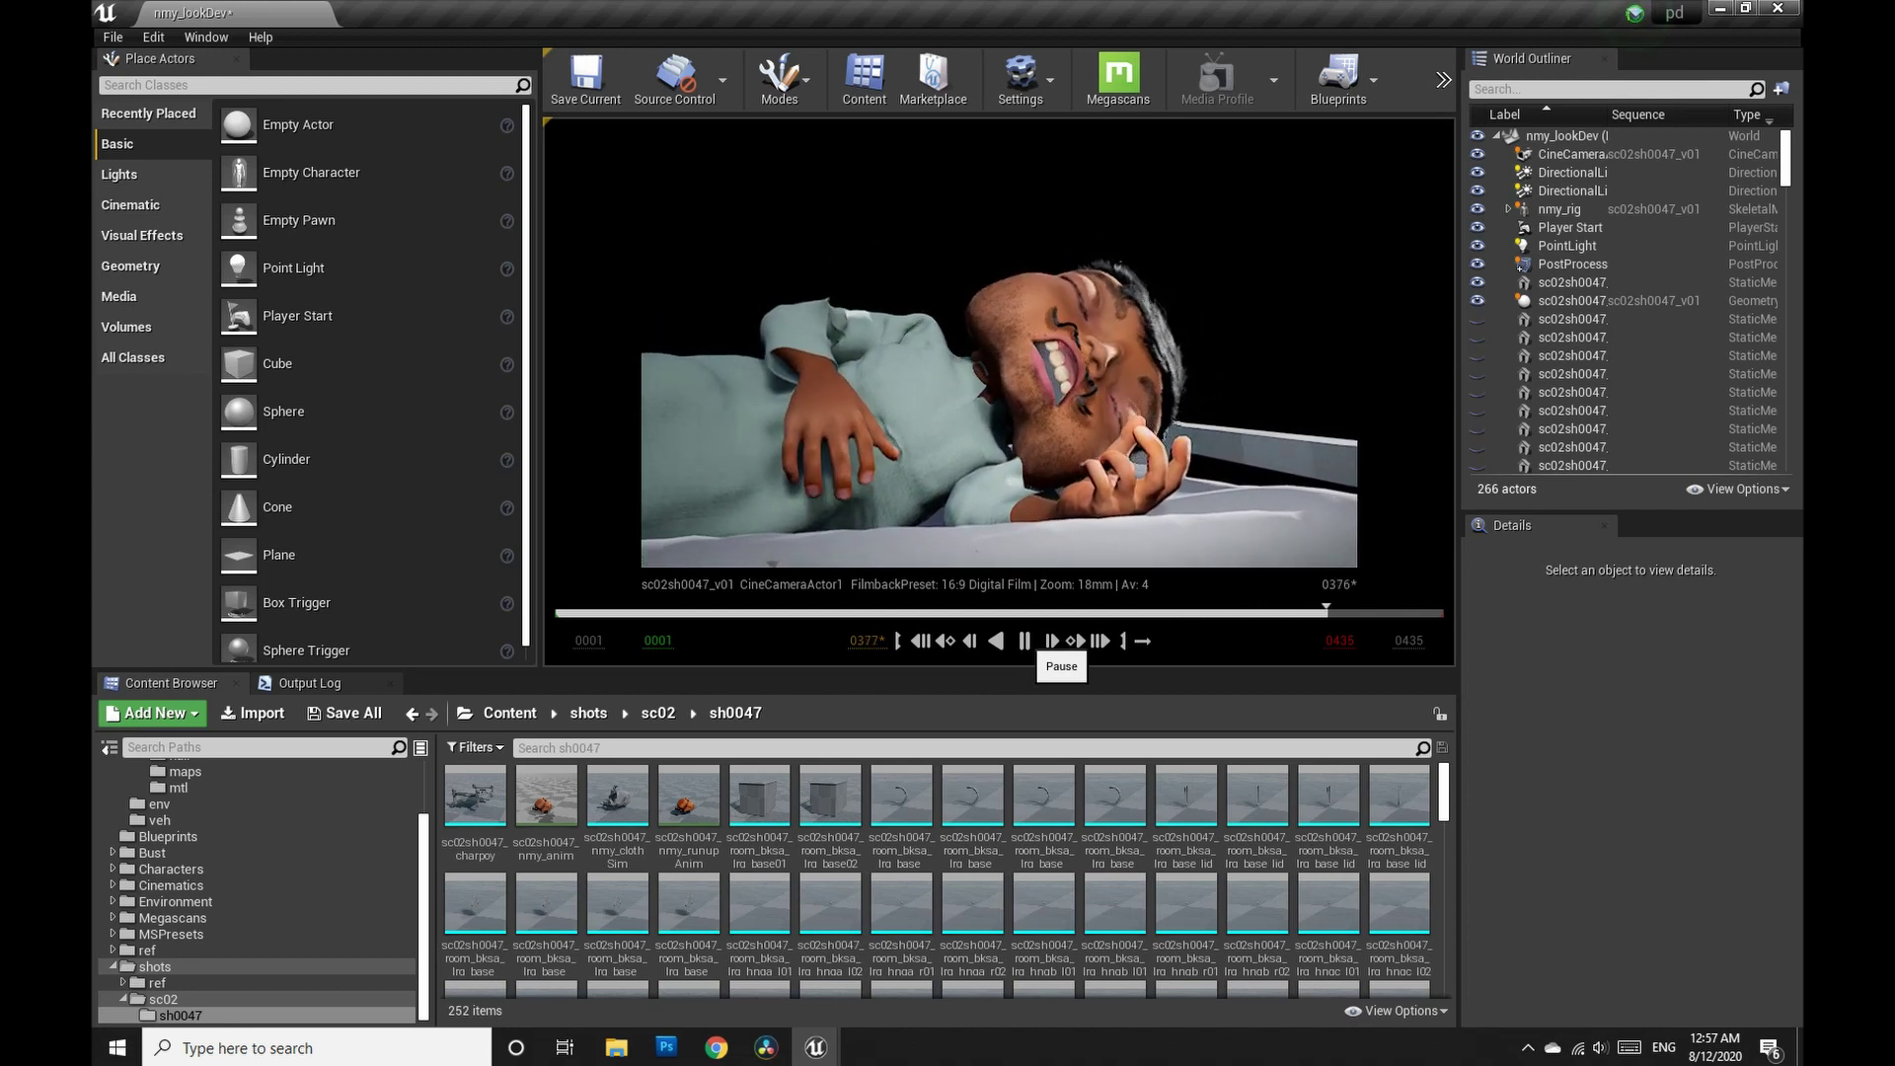
left_click(1024, 641)
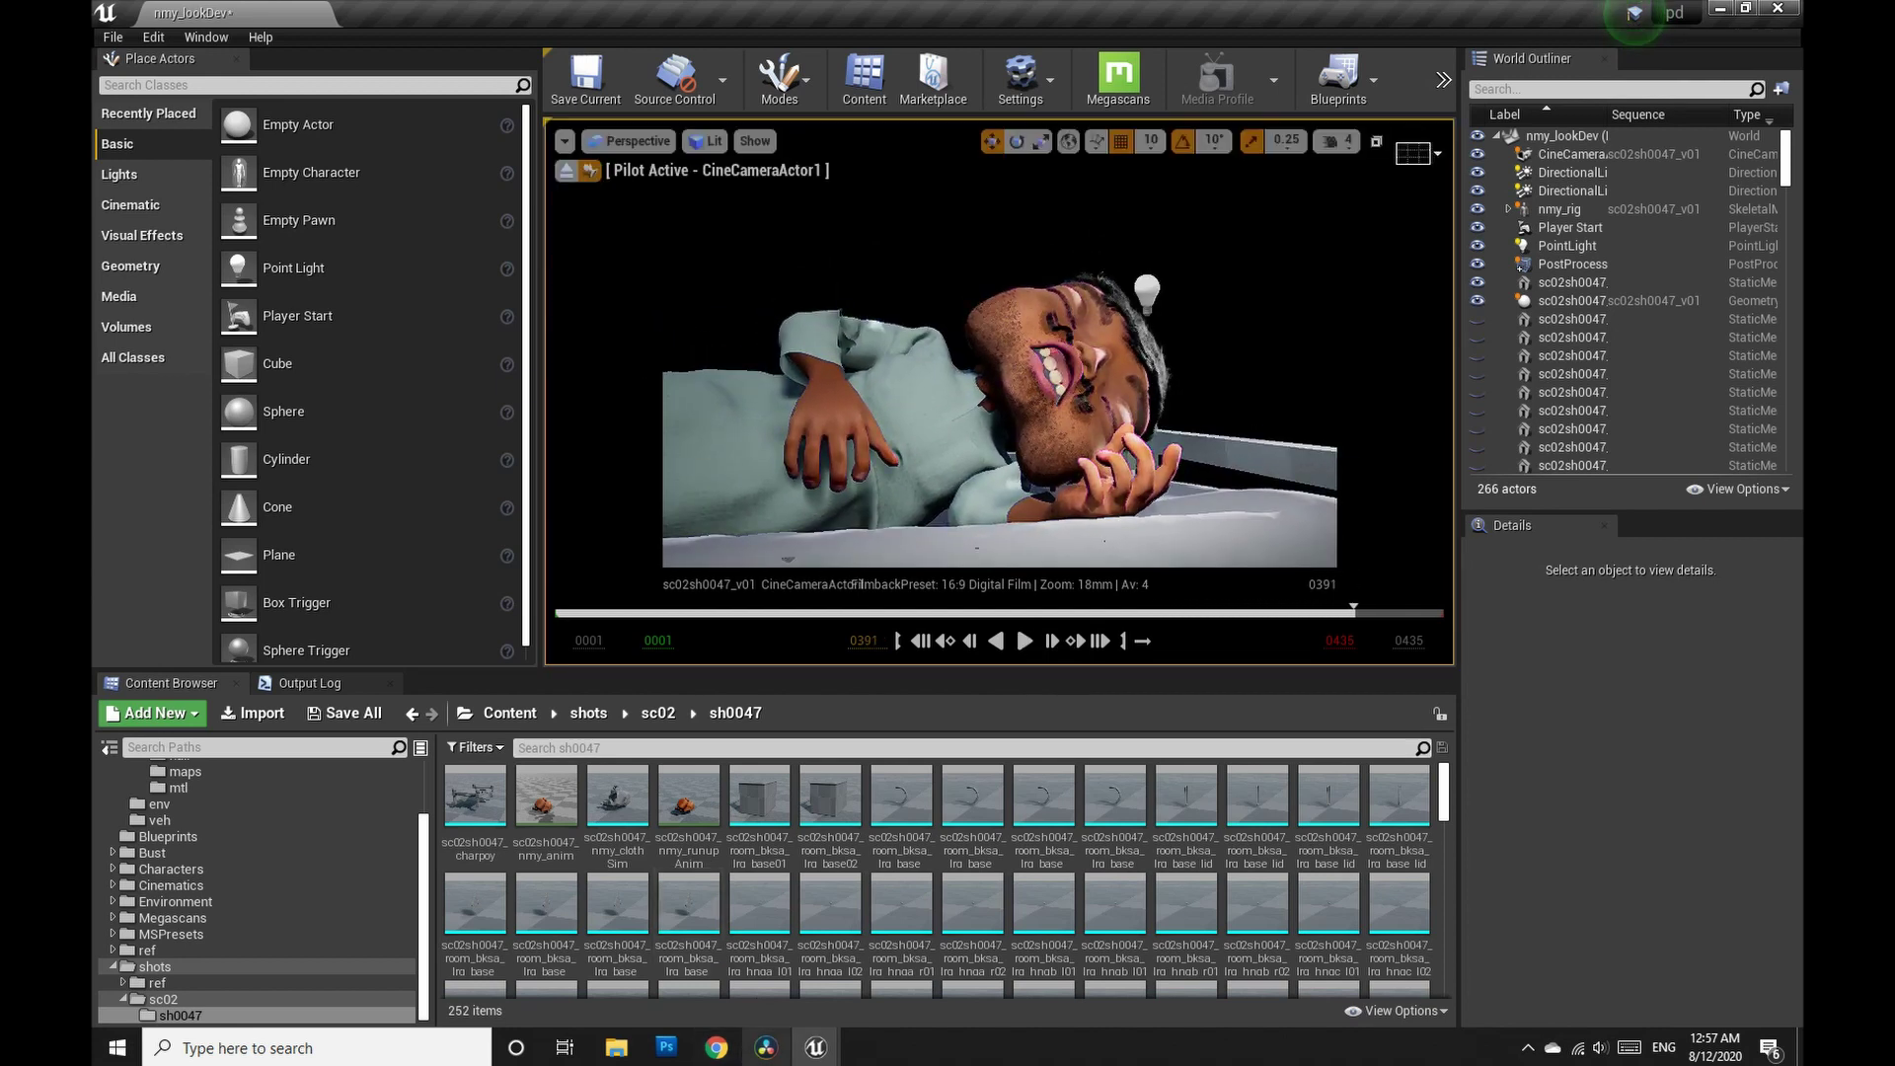
Bring up the Sequencer window, place it over the lower part of the editor, and move the playhead to frame 12.
mouse_move(815, 1048)
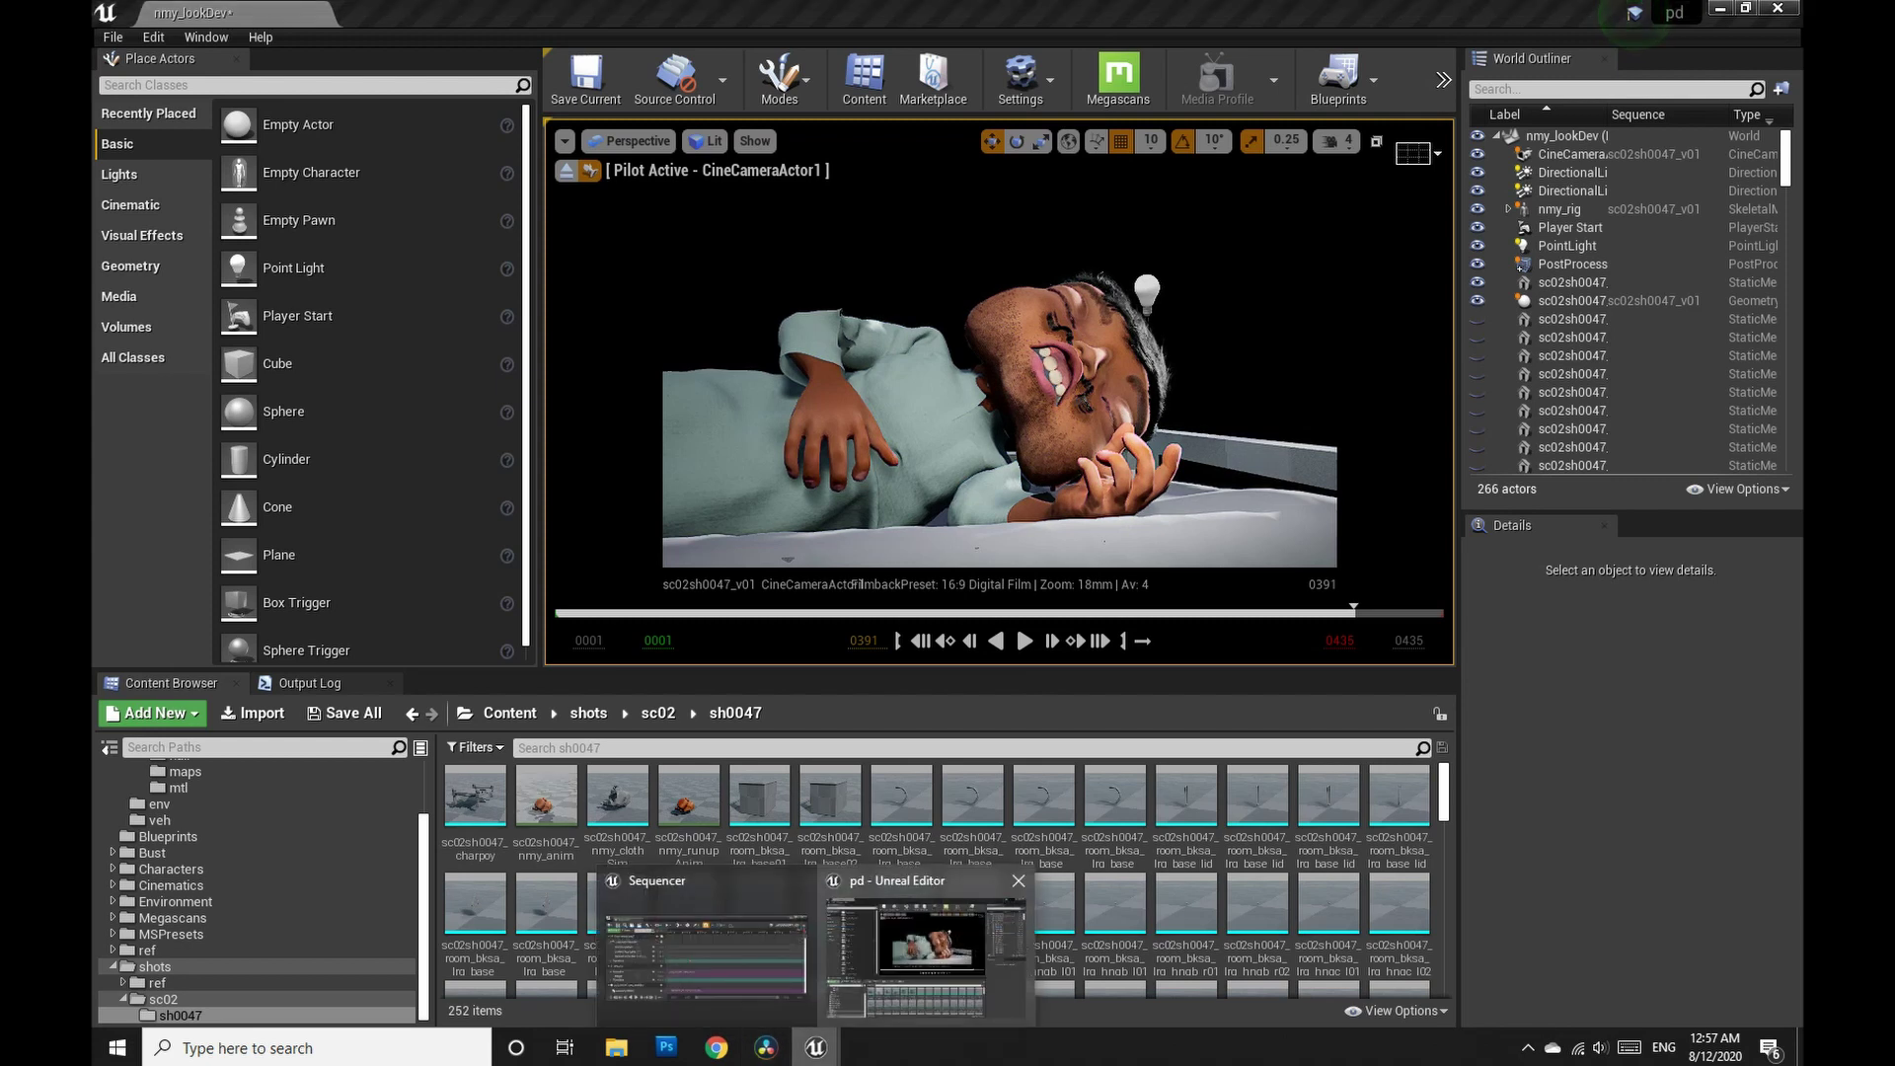
left_click(705, 943)
left_click_drag(950, 552, 1031, 584)
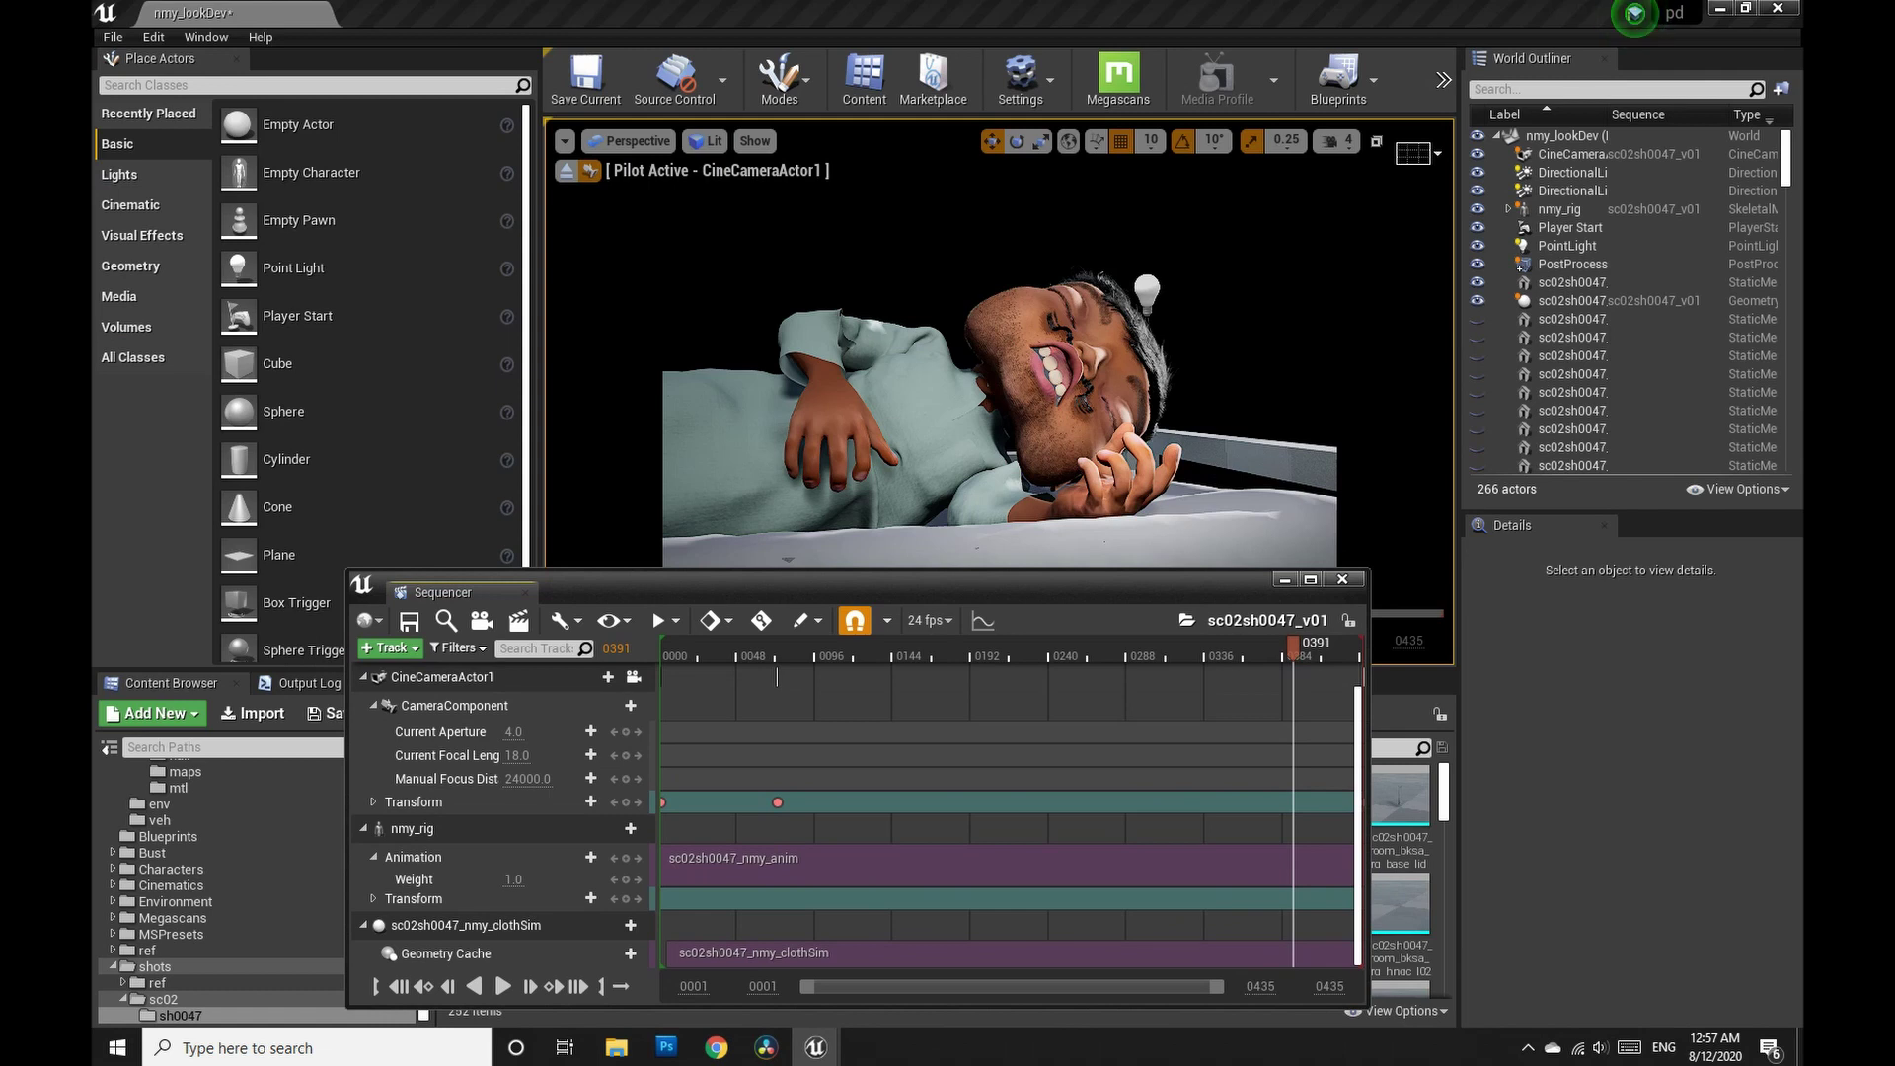
left_click_drag(1046, 394, 829, 400, "alt")
left_click_drag(1294, 646, 676, 652)
Set the viewport type to Default Viewport and review the character on the bed from a wider angle while scrubbing to frame 277.
left_click(632, 141)
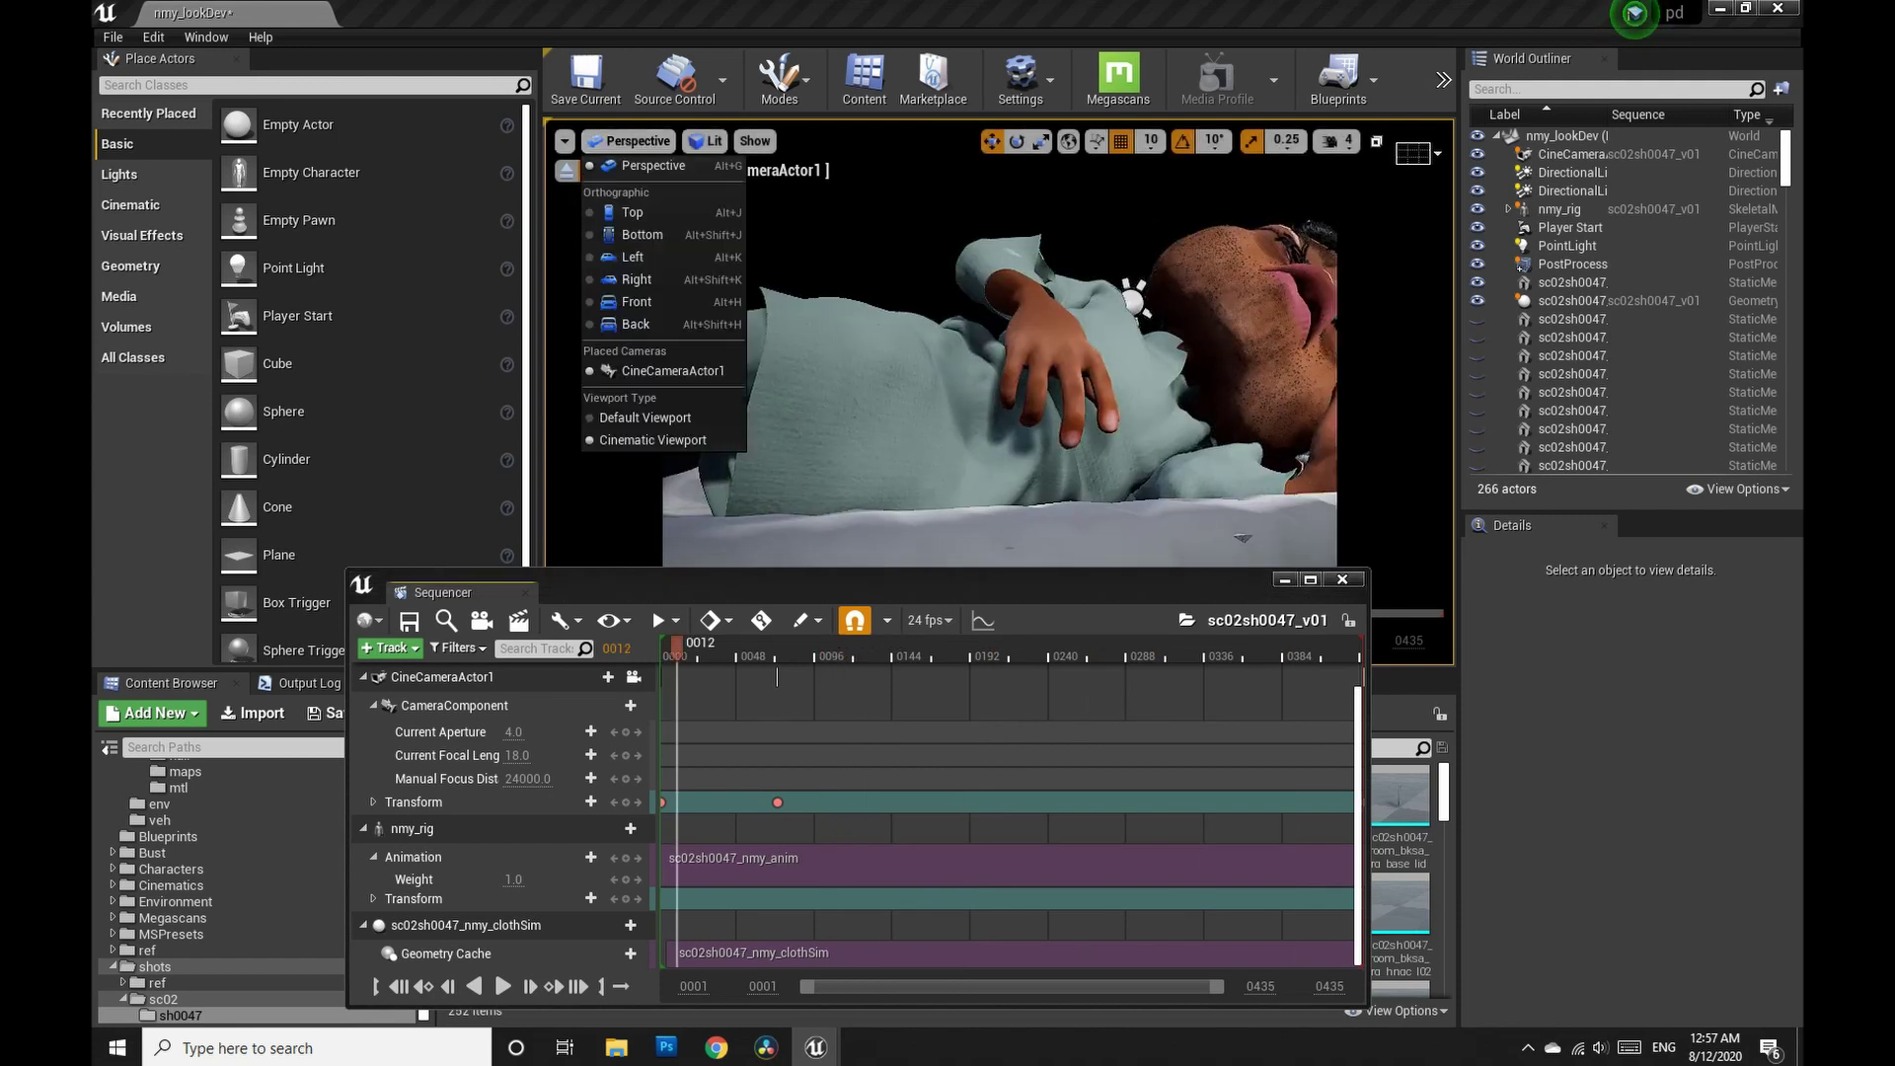
left_click(644, 418)
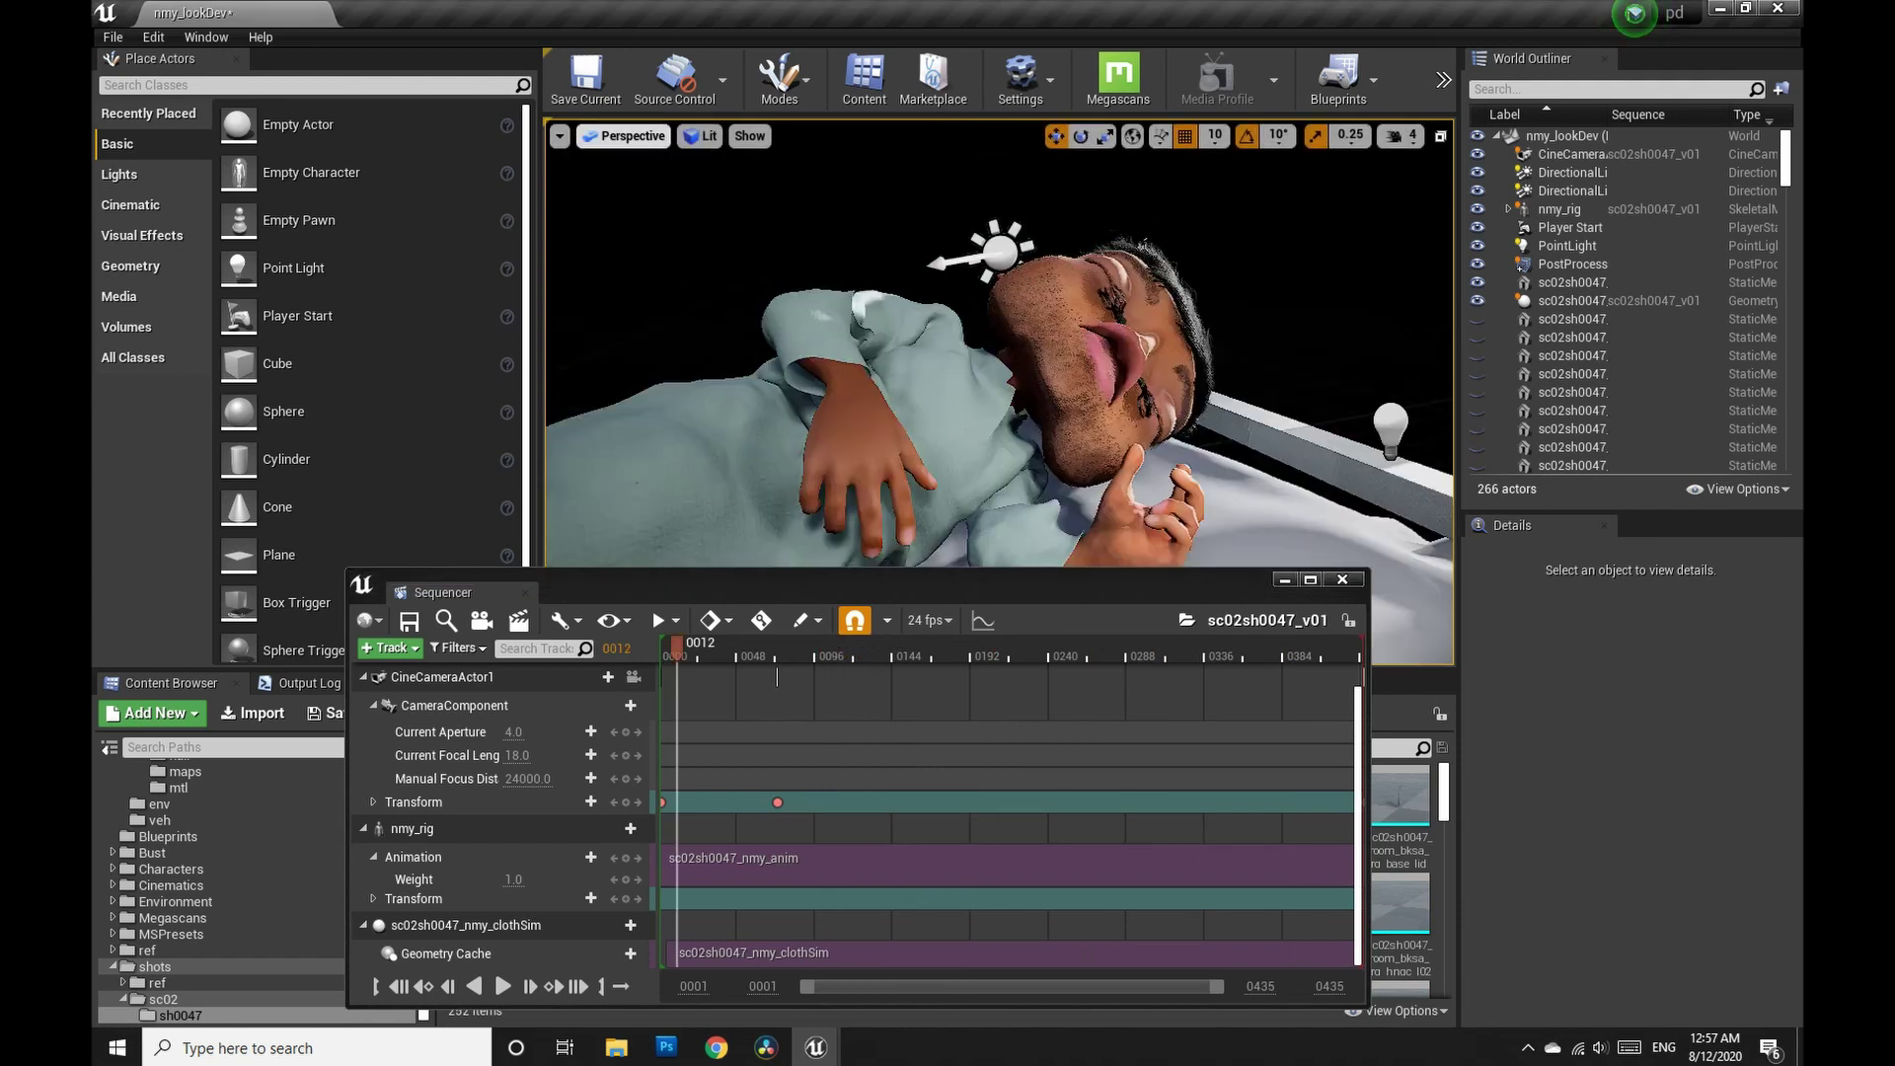
left_click(625, 136)
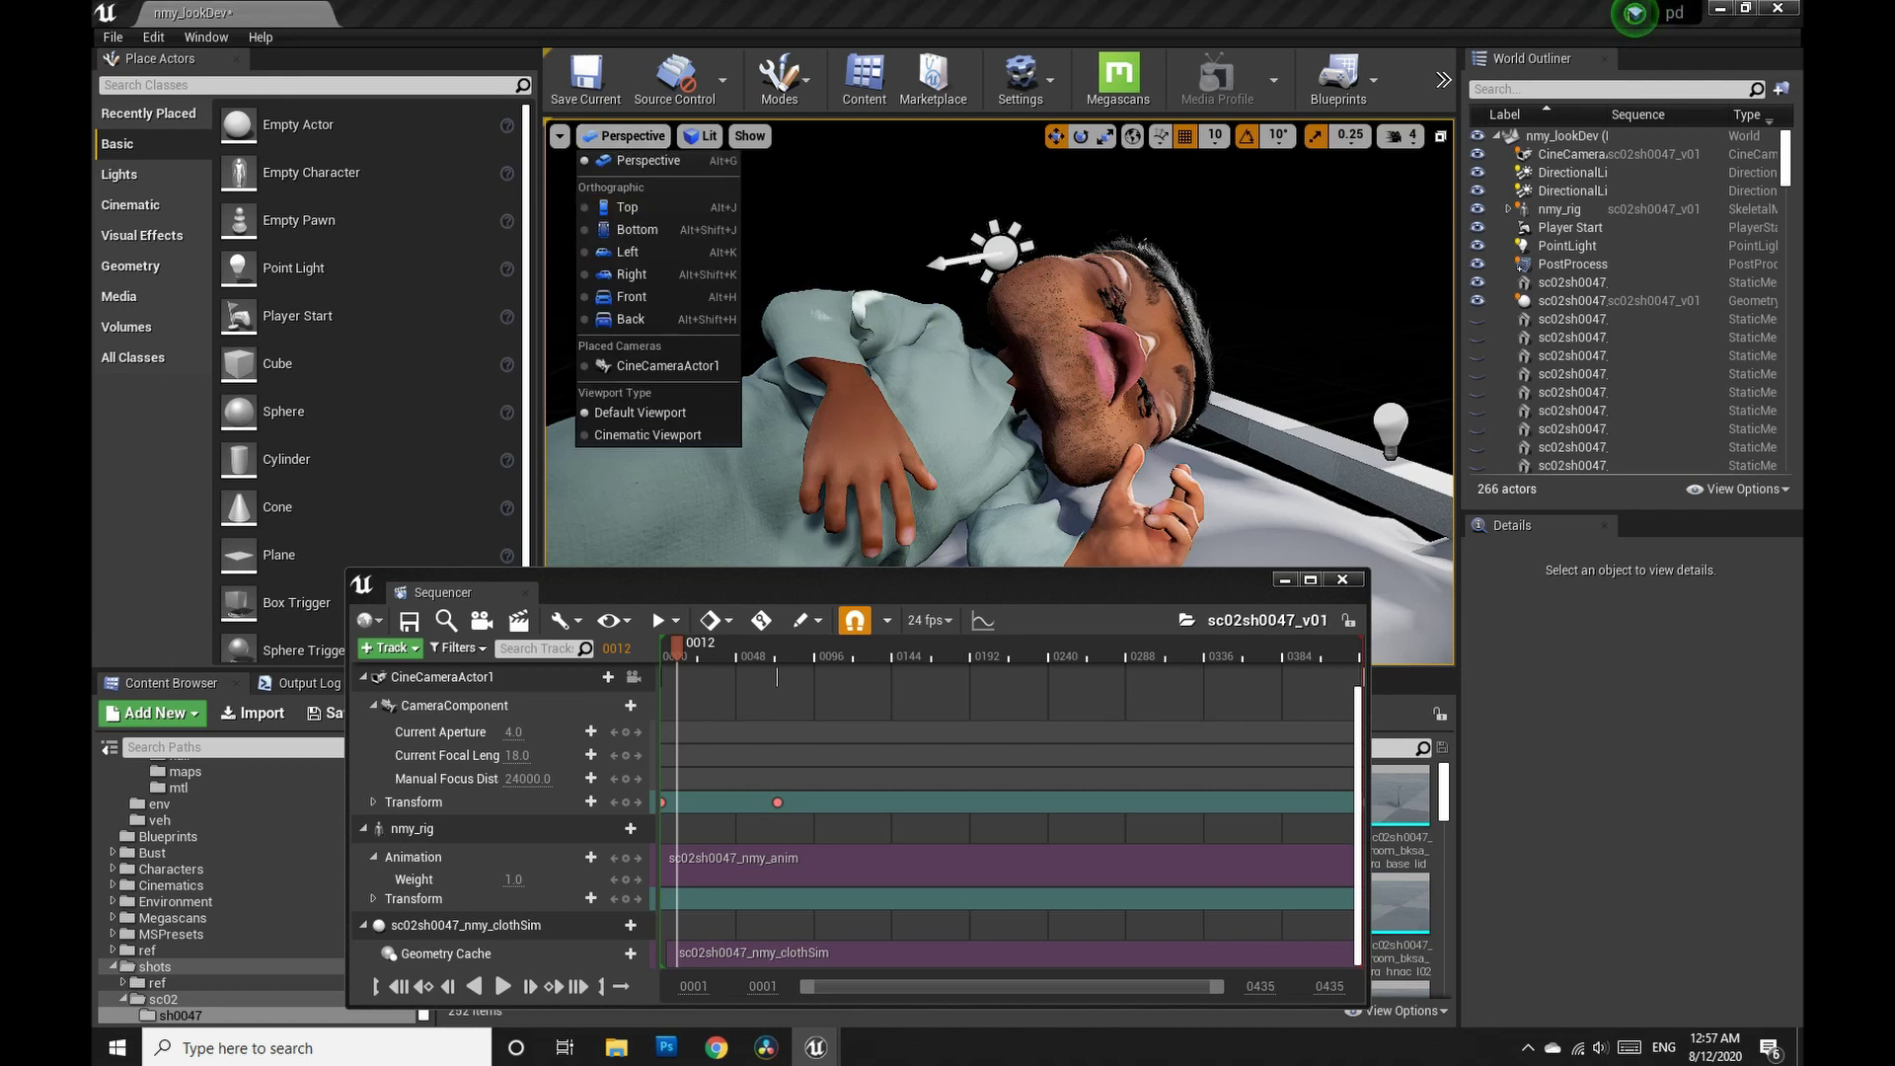
left_click(815, 651)
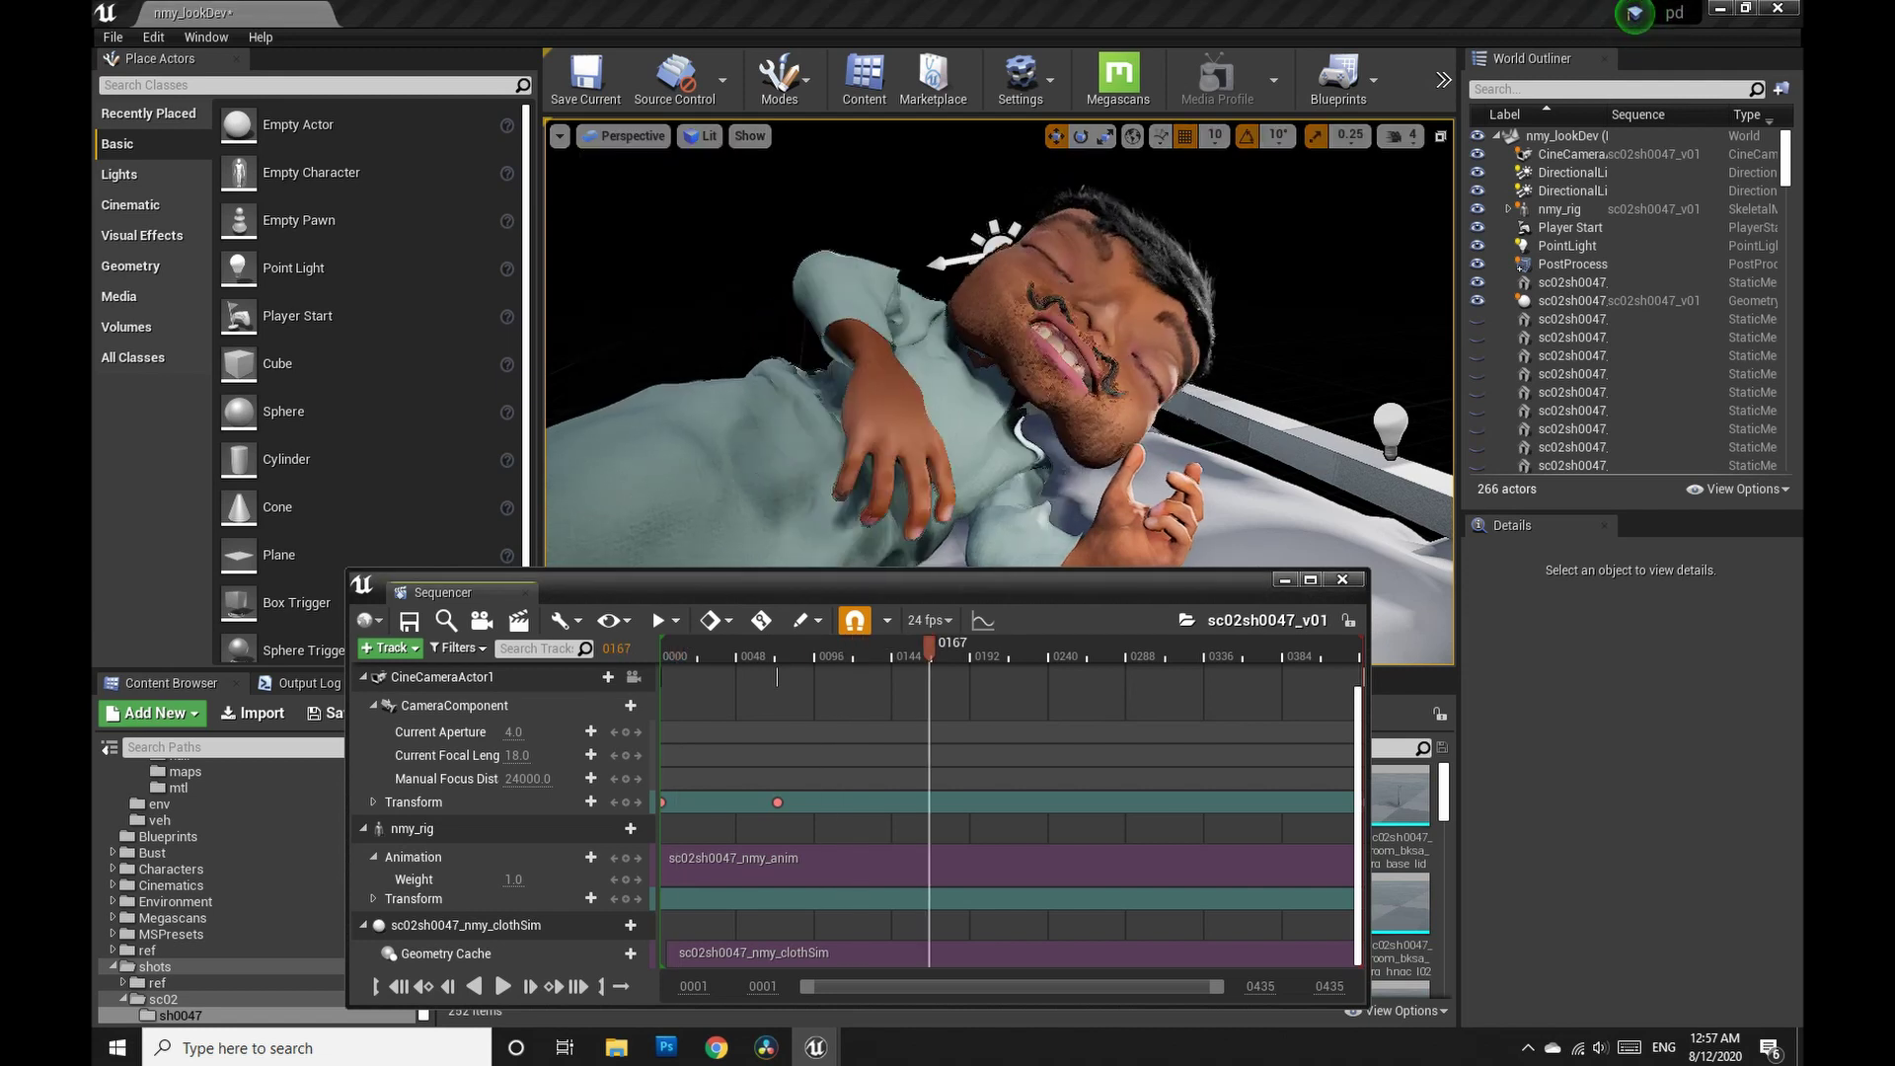
right_click_drag(999, 346, 853, 347)
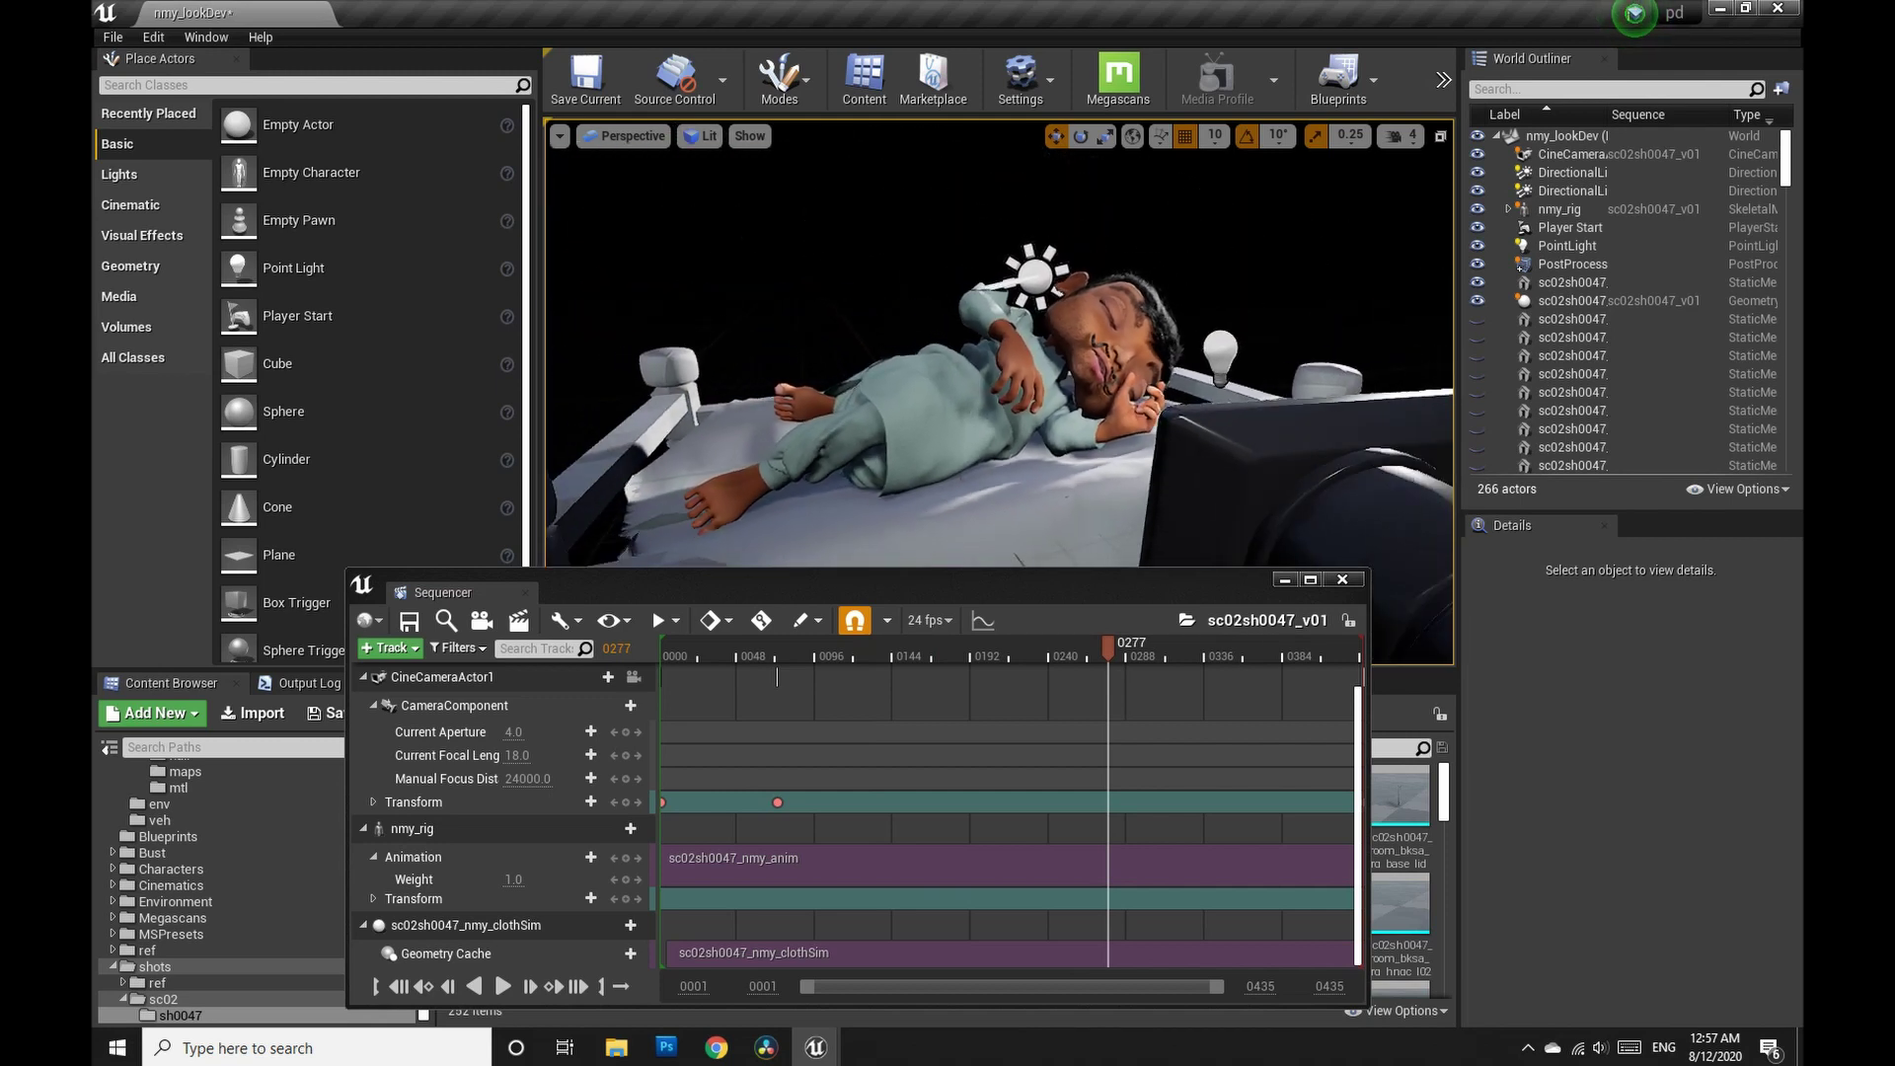